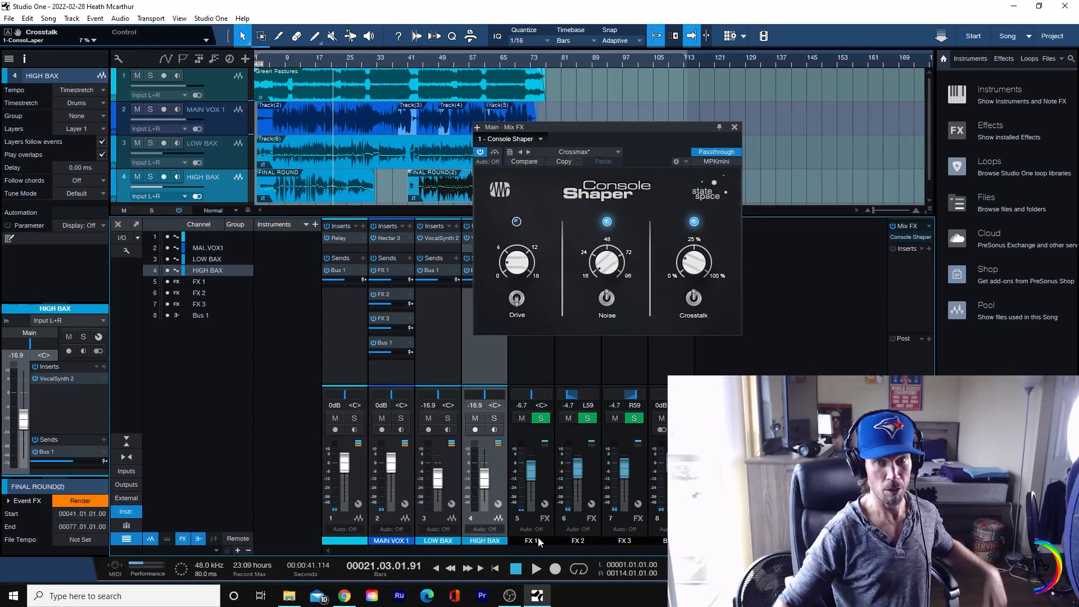
Step: Play the song from bar 13 and raise the Drive amount slightly in the Console Shaper
click(301, 68)
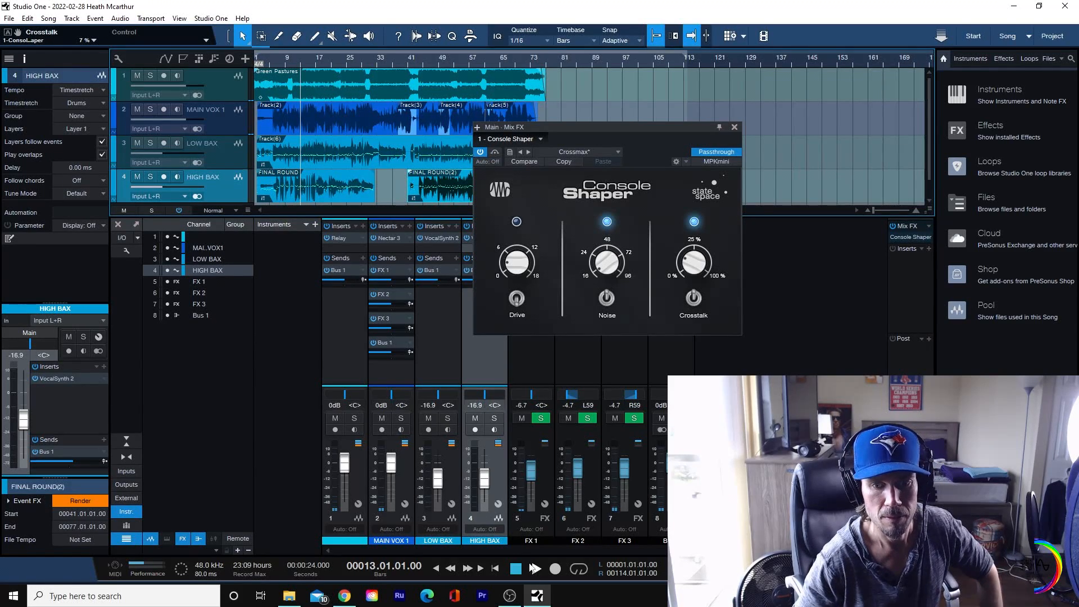
click(536, 569)
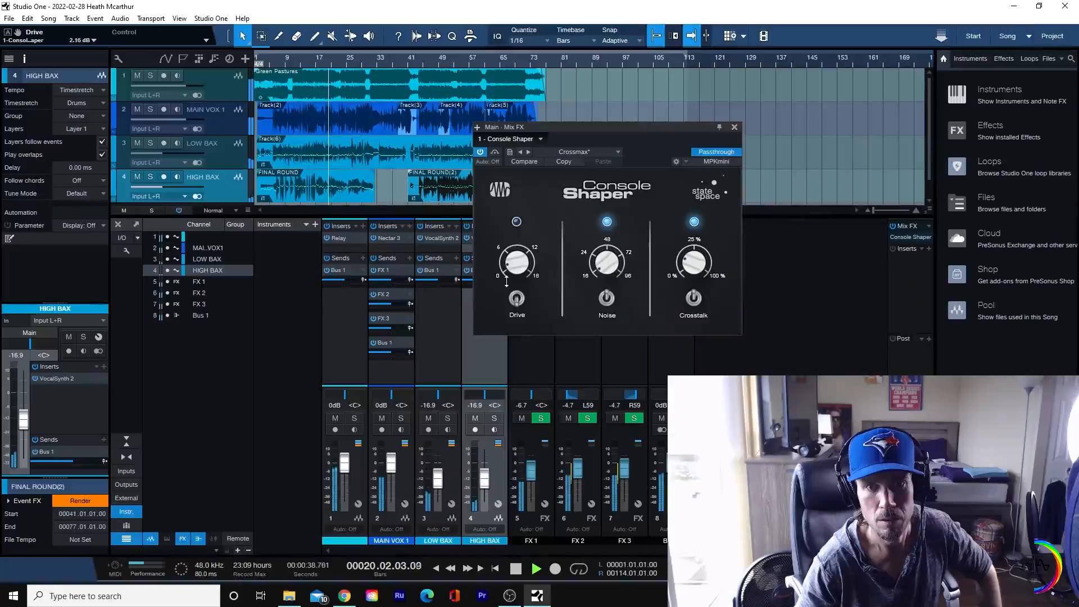
drag(507, 268, 510, 262)
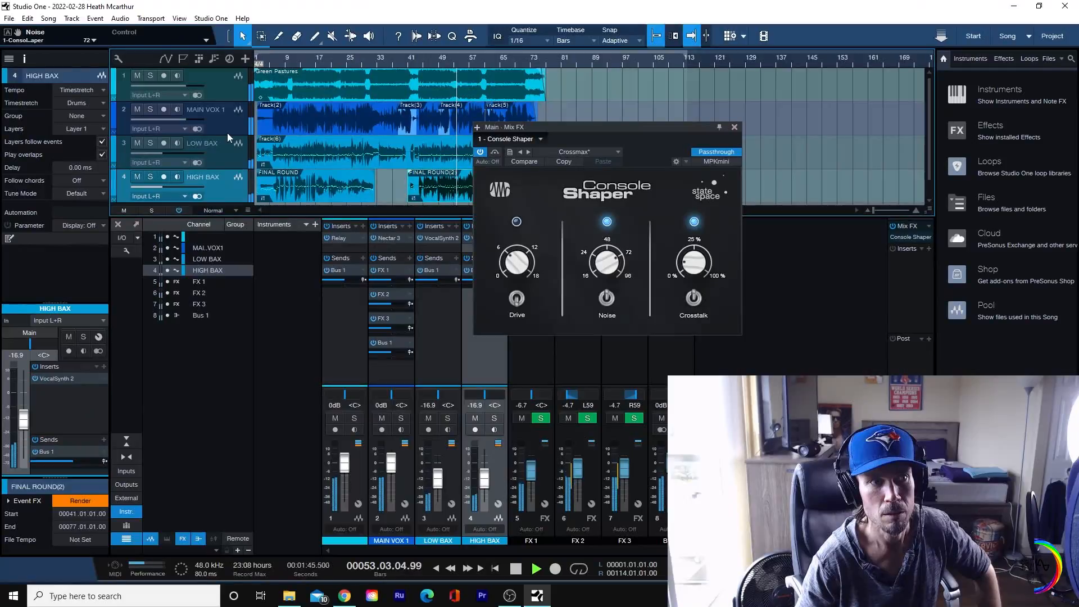
Step: Trim Track(4) on MAIN VOX 1 to start at 52.02.01.00 and extend Track(3) to end at 53.02.01.00
click(223, 128)
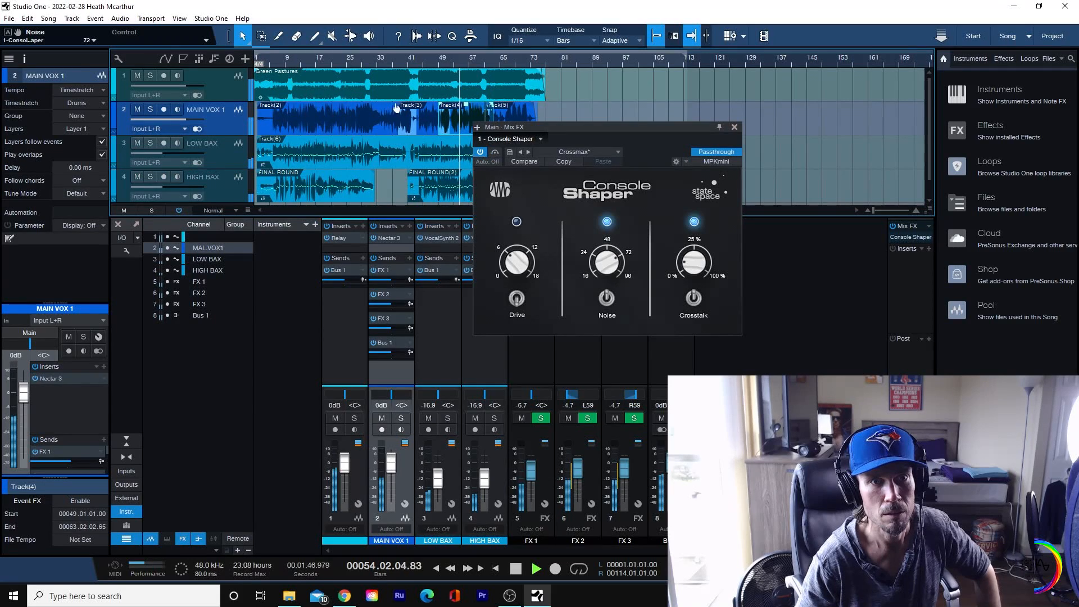
click(449, 60)
drag(449, 60, 478, 94)
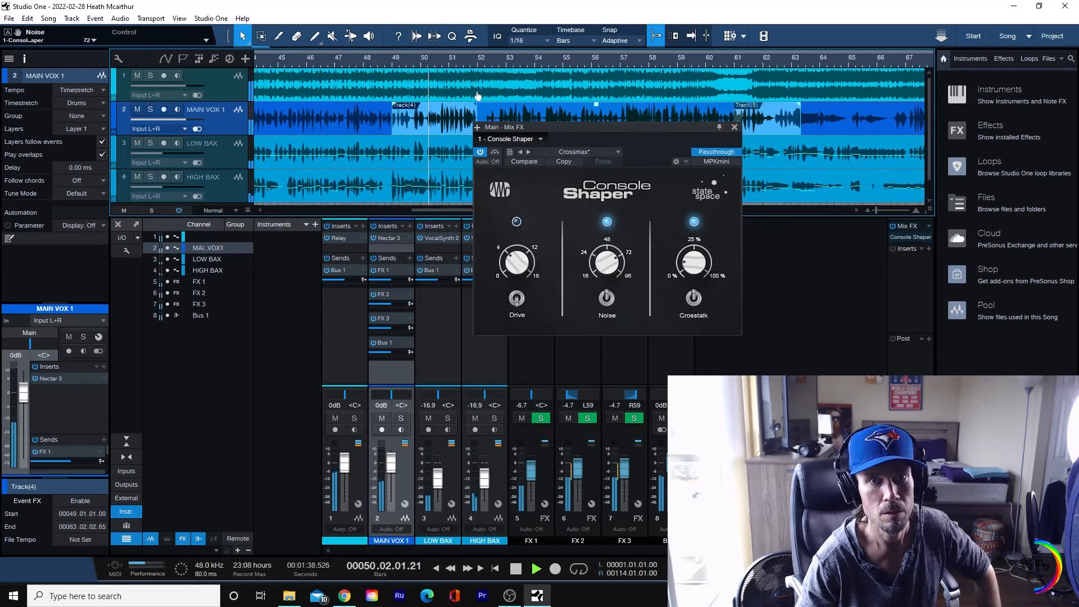
drag(634, 156, 856, 279)
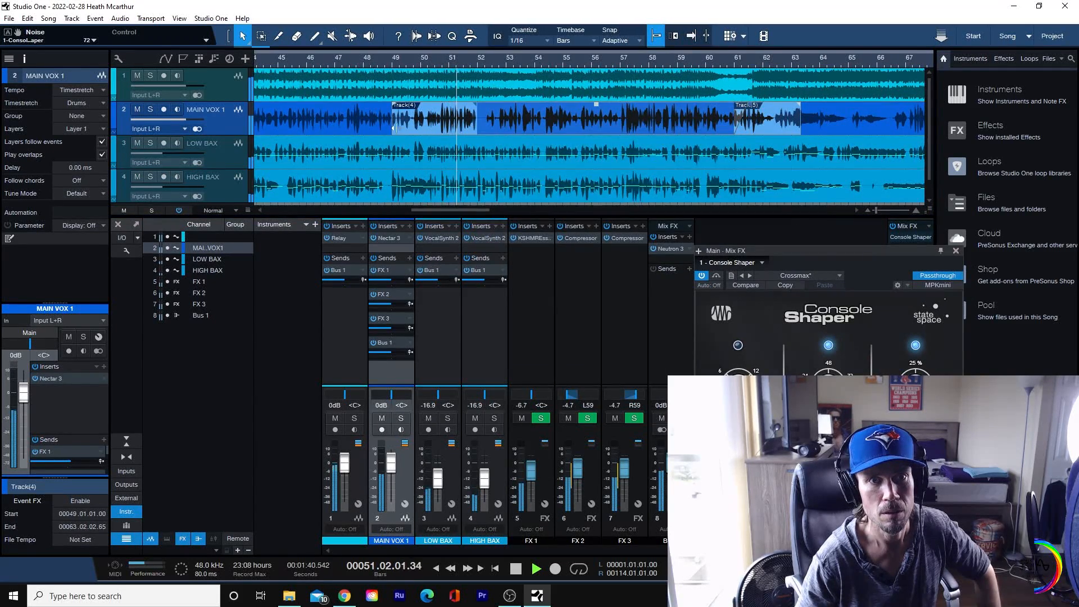
drag(394, 128, 518, 121)
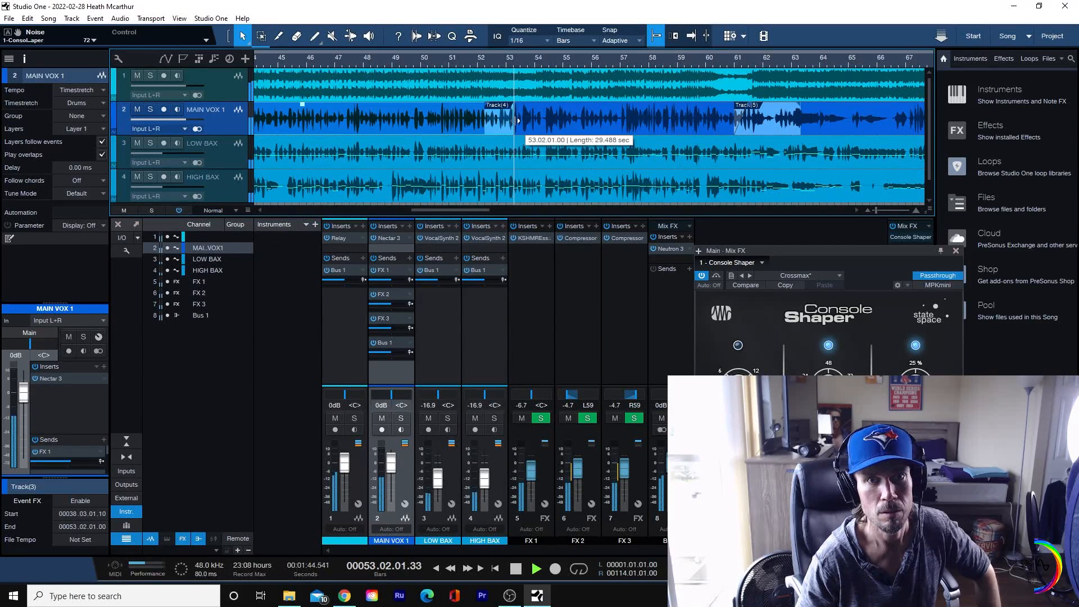
Step: Audition the transition from Track(3) to Track(4) on MAIN VOX 1 and shift the overlap until Track(4) starts at 52.01.01.00
click(479, 61)
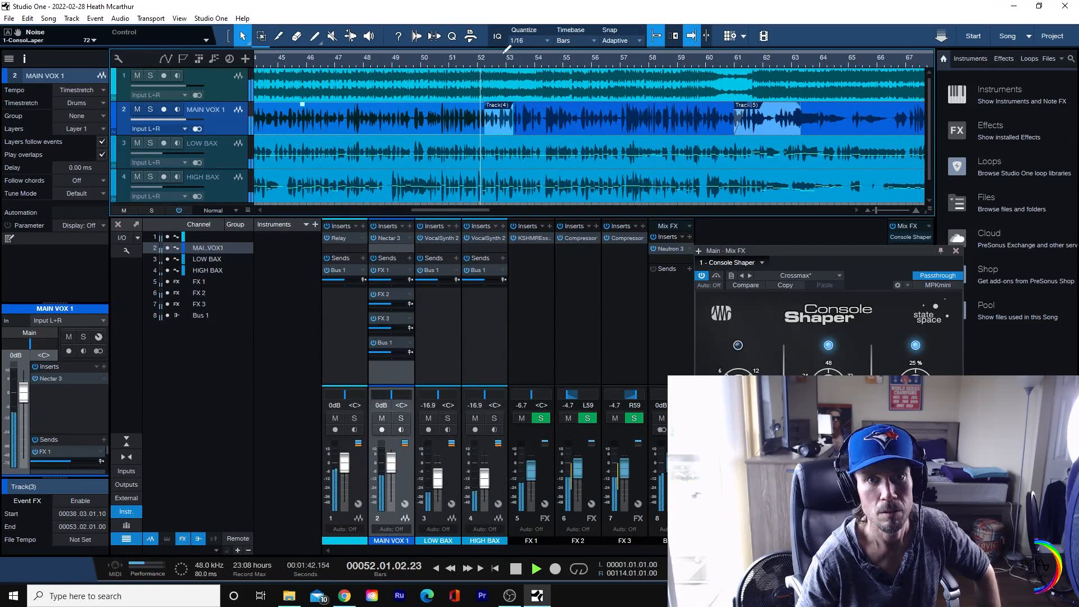
click(491, 112)
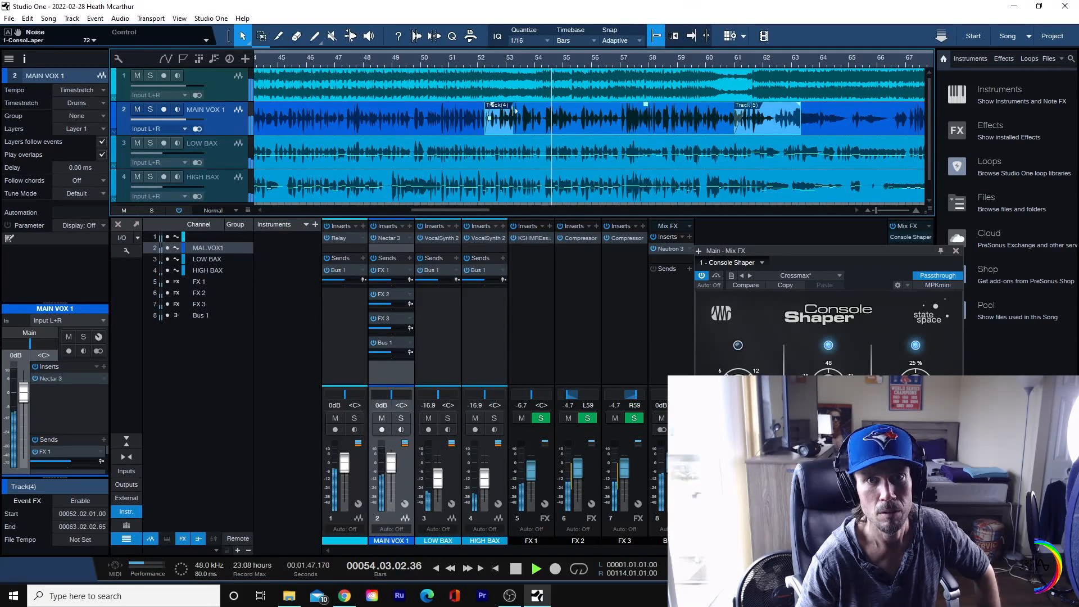
drag(486, 126, 472, 127)
click(448, 61)
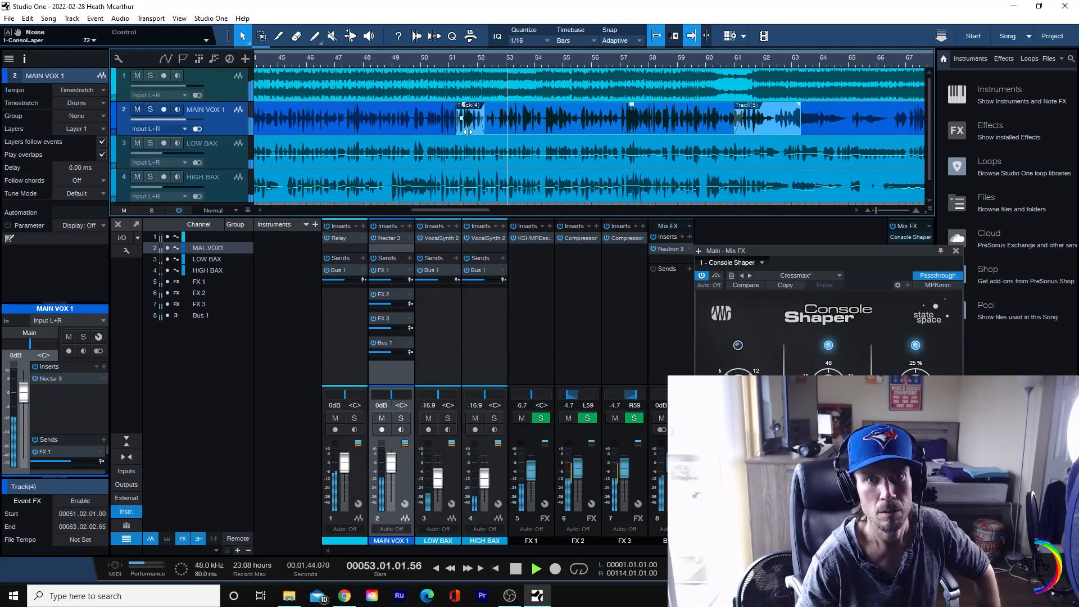
drag(466, 130, 497, 131)
click(489, 63)
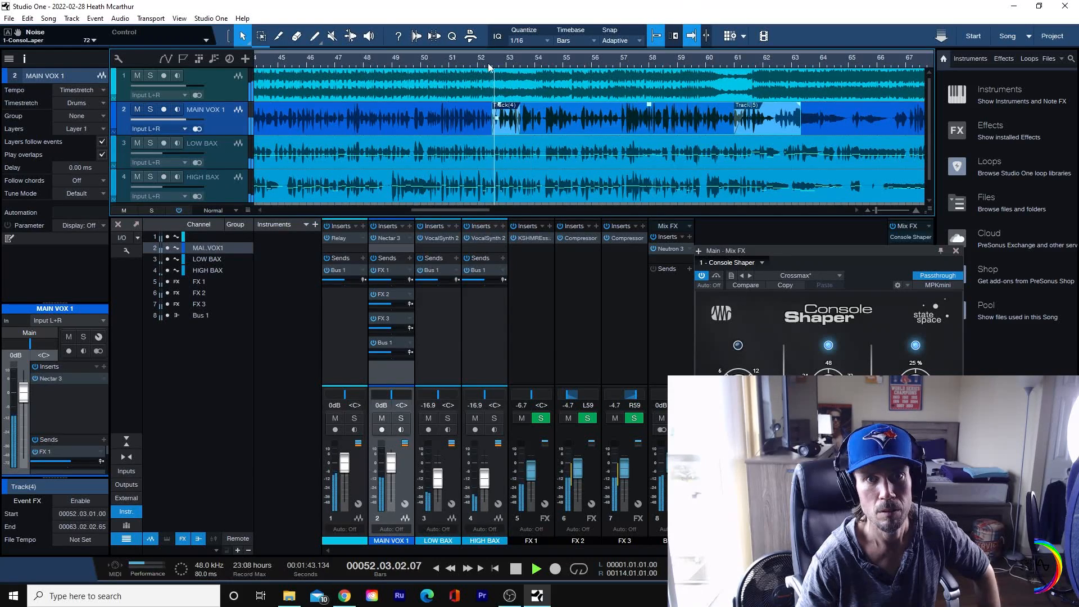
click(484, 61)
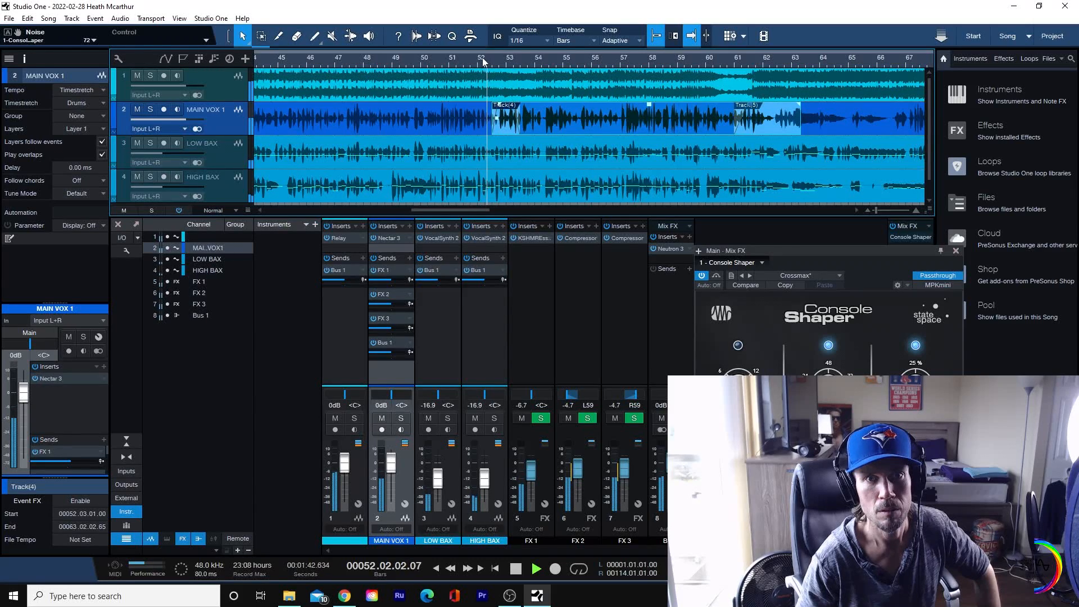
drag(497, 132, 479, 131)
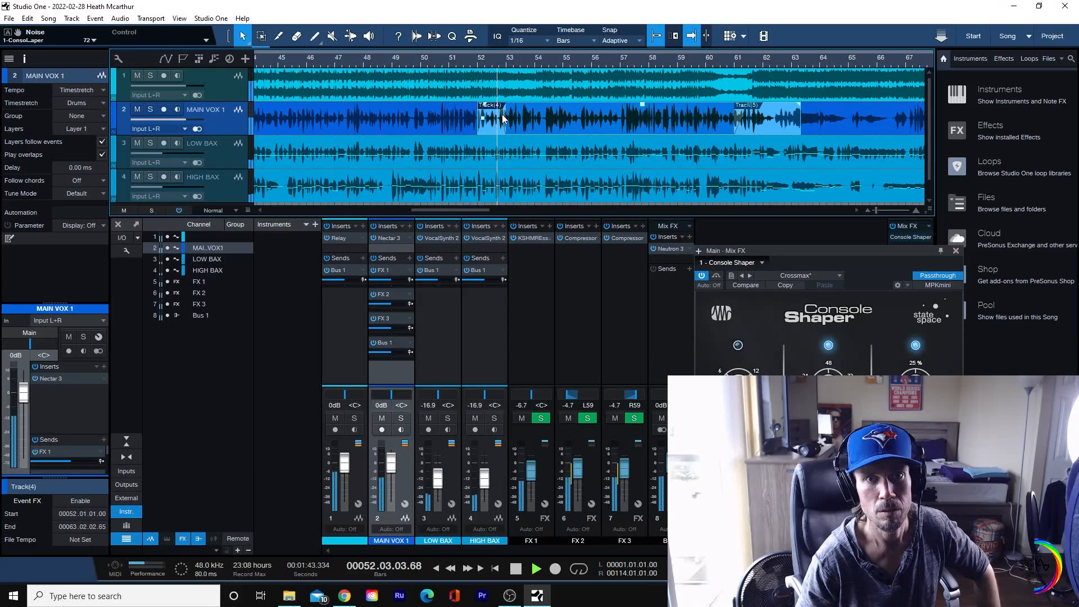
drag(538, 62, 452, 35)
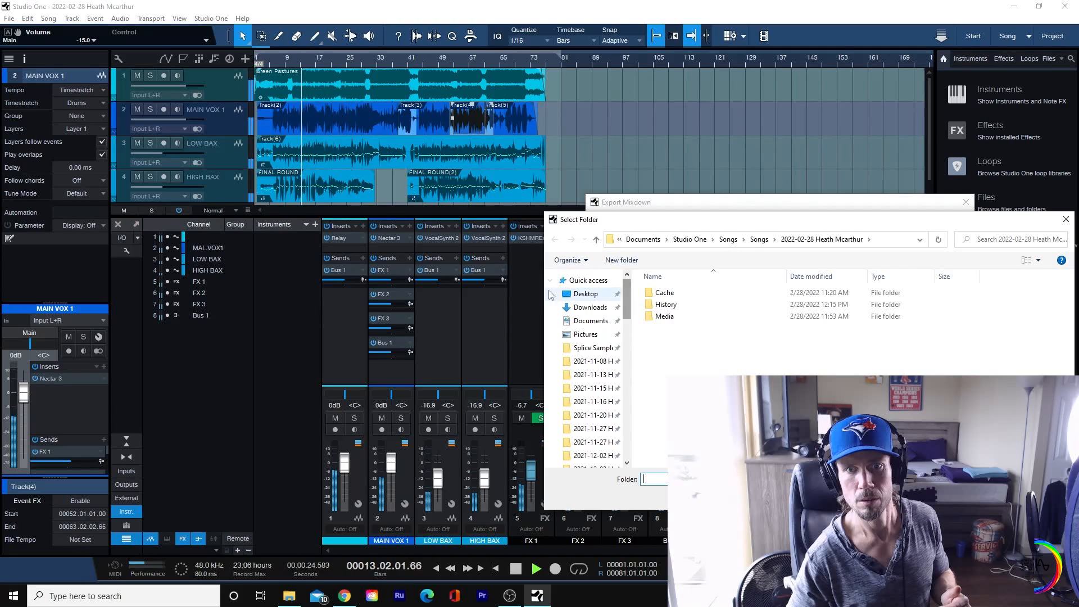
Step: Set the mixdown's export location to the Takes folder on the Desktop and export it as a 32 Bit Float, 48.0 kHz wave file
click(581, 294)
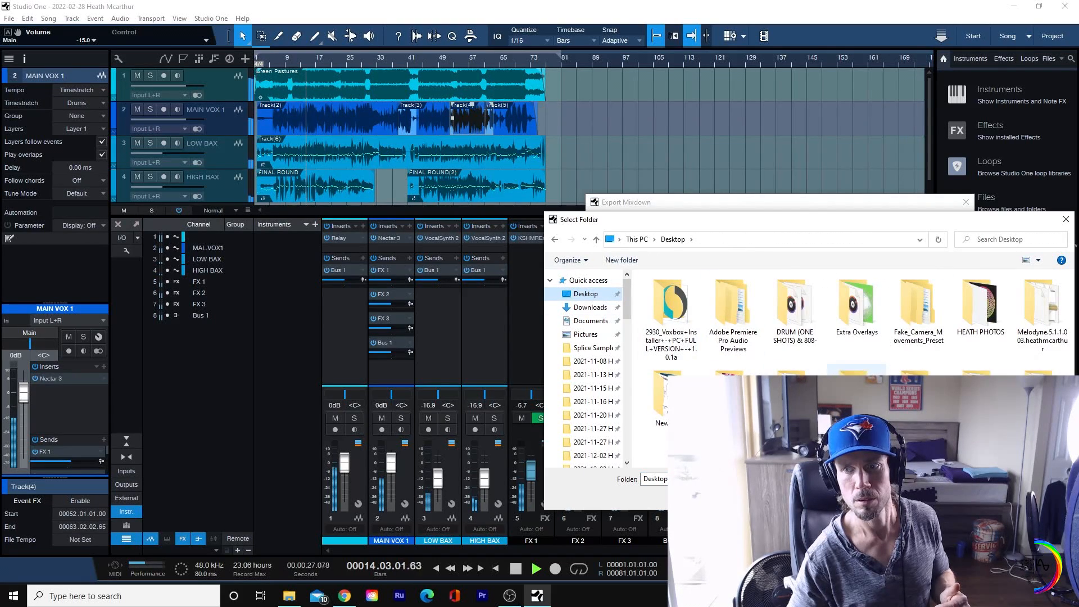
drag(944, 220, 590, 204)
double_click(687, 368)
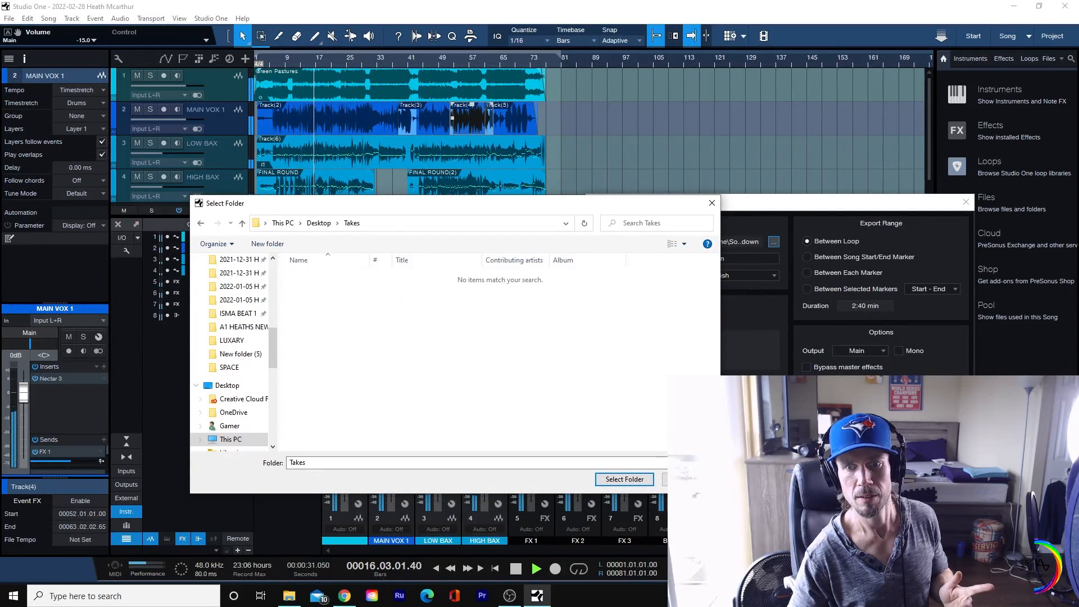
click(641, 479)
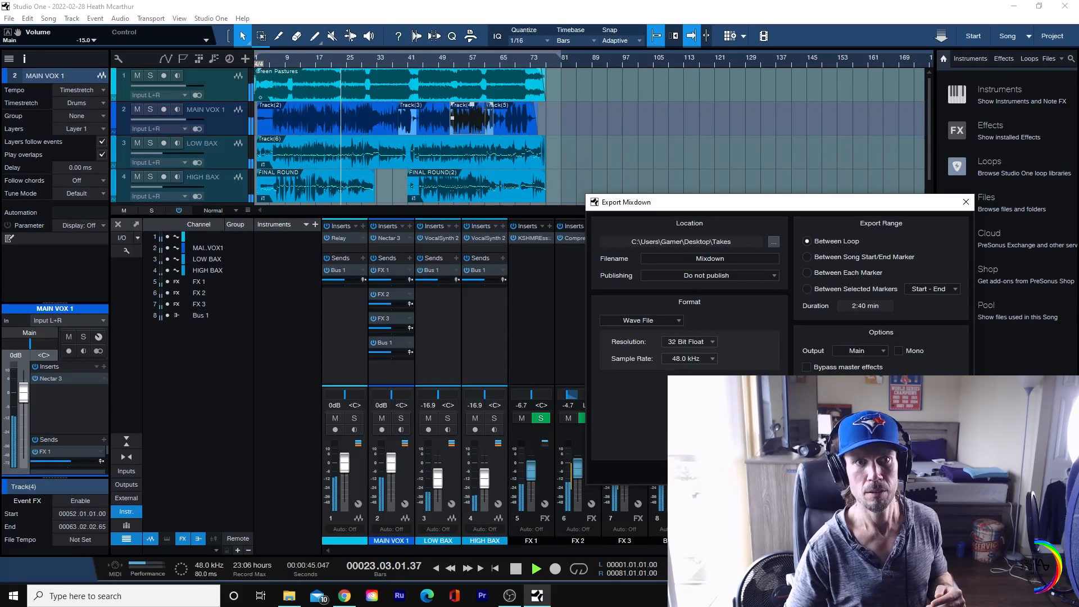
key(Return)
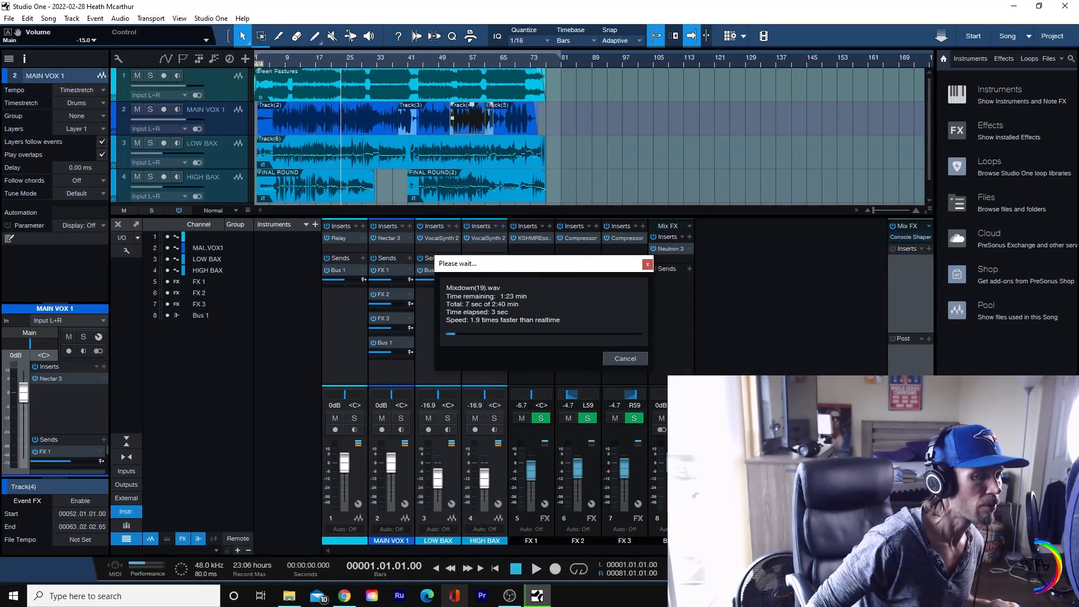
Step: Switch to OBS Studio to check the recording and minimise it again
click(510, 596)
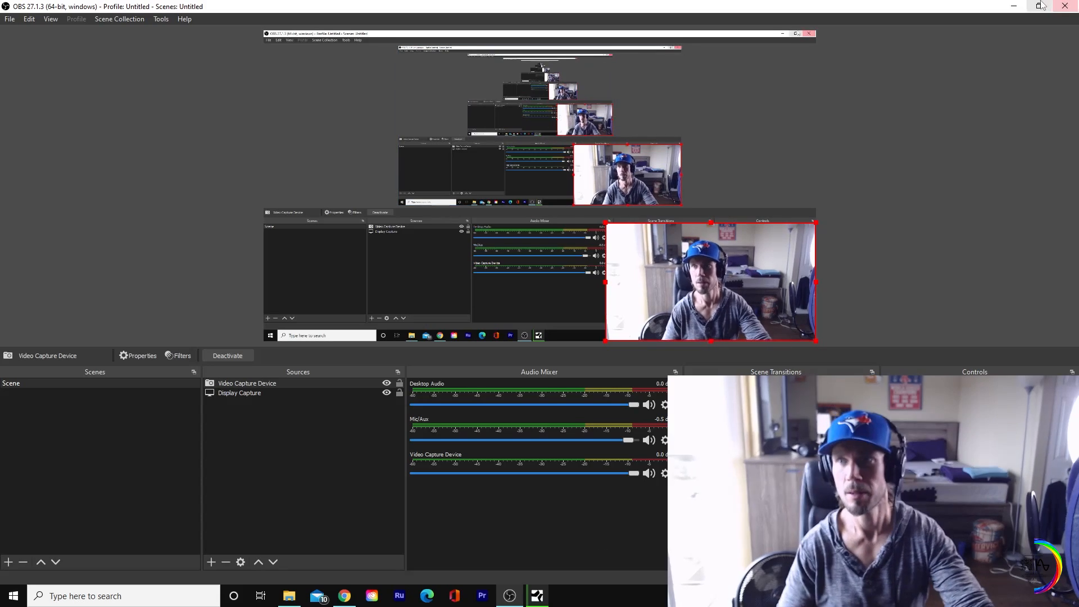
click(1013, 6)
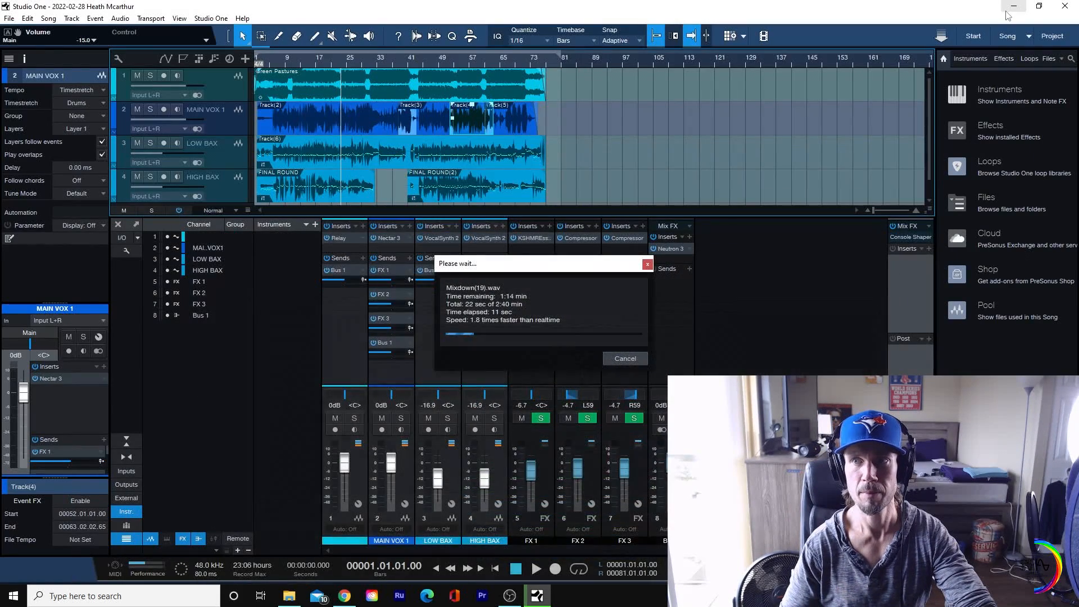
Step: Reveal the desktop and create a new folder on it with the default name
right_click(681, 595)
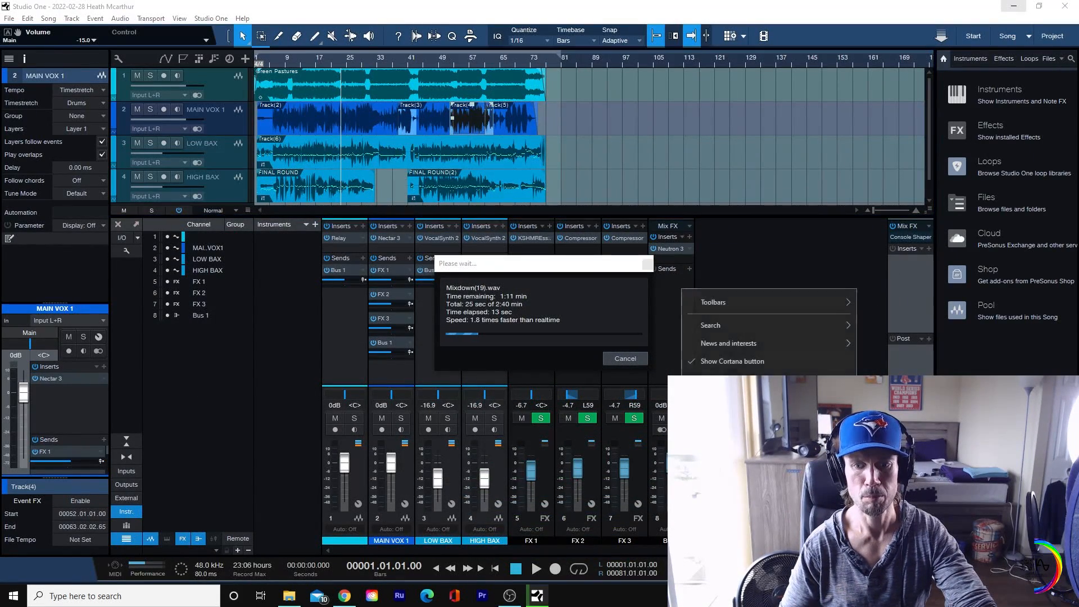
click(728, 511)
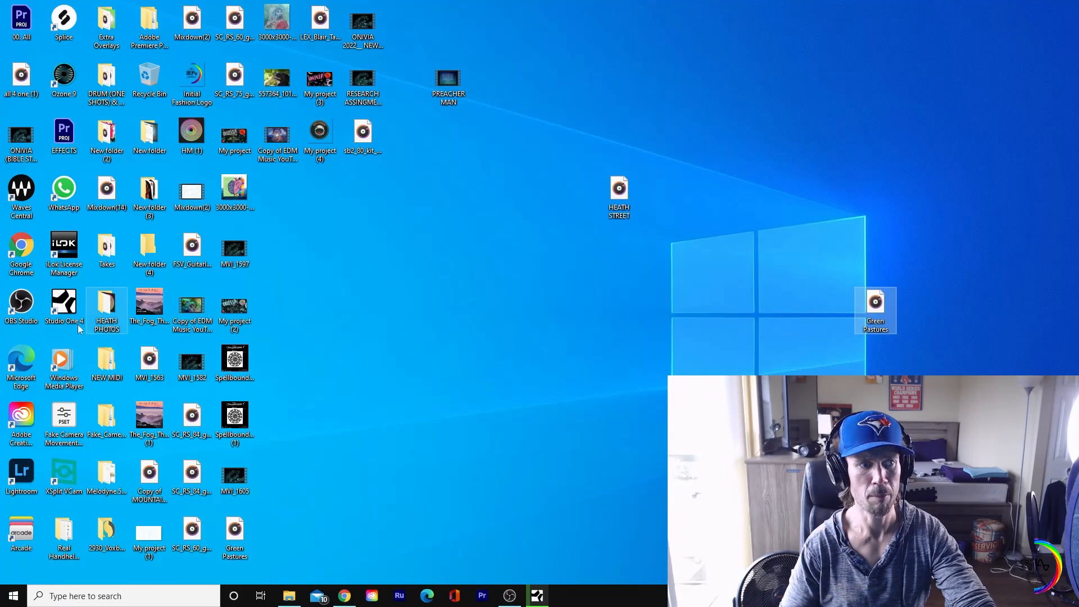
right_click(434, 37)
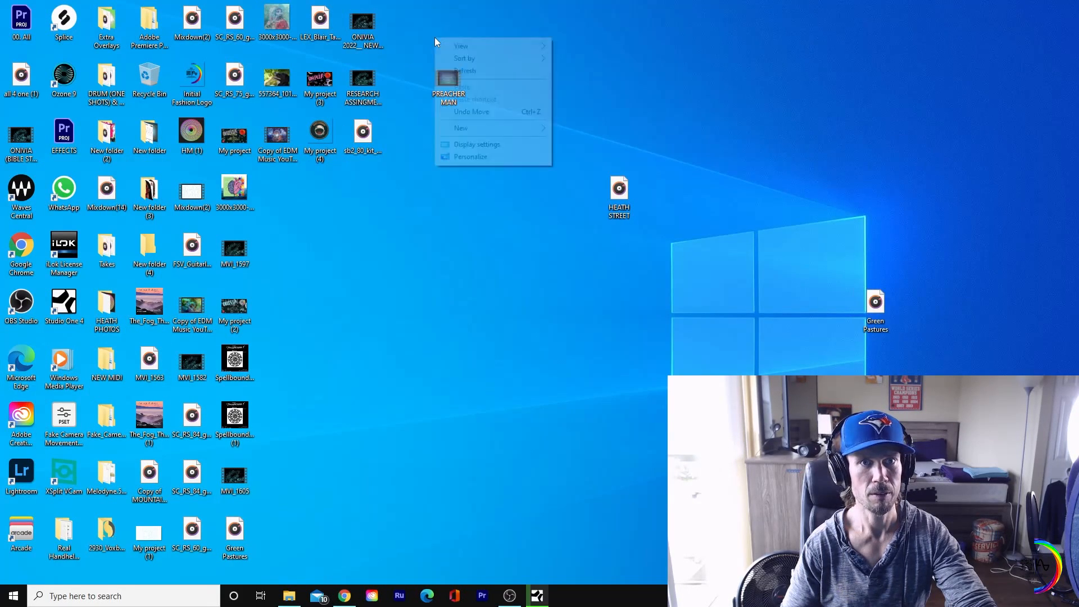
mouse_move(501, 134)
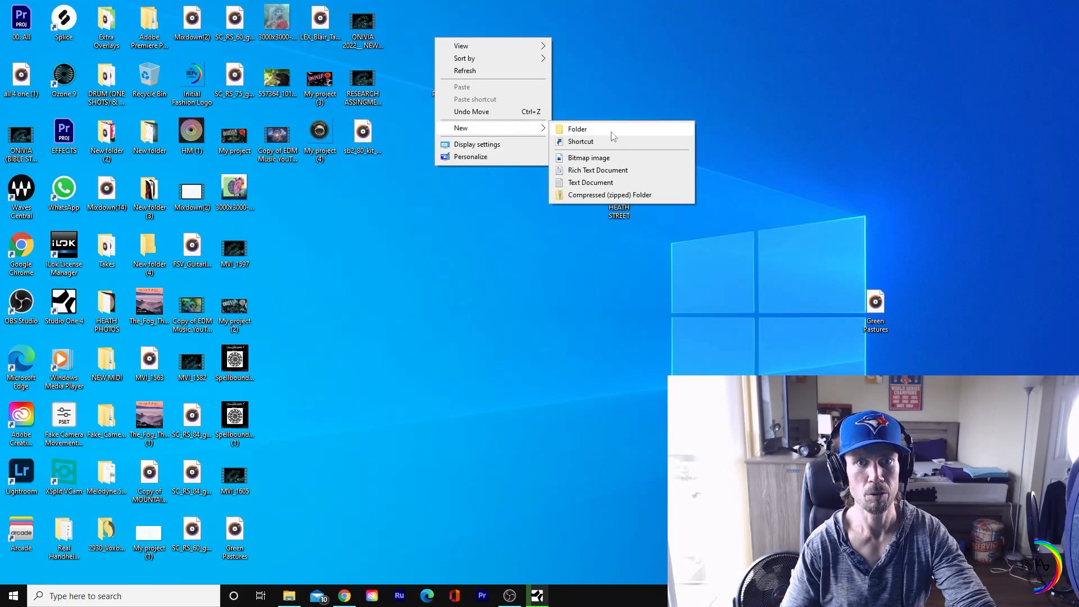
click(655, 134)
key(Return)
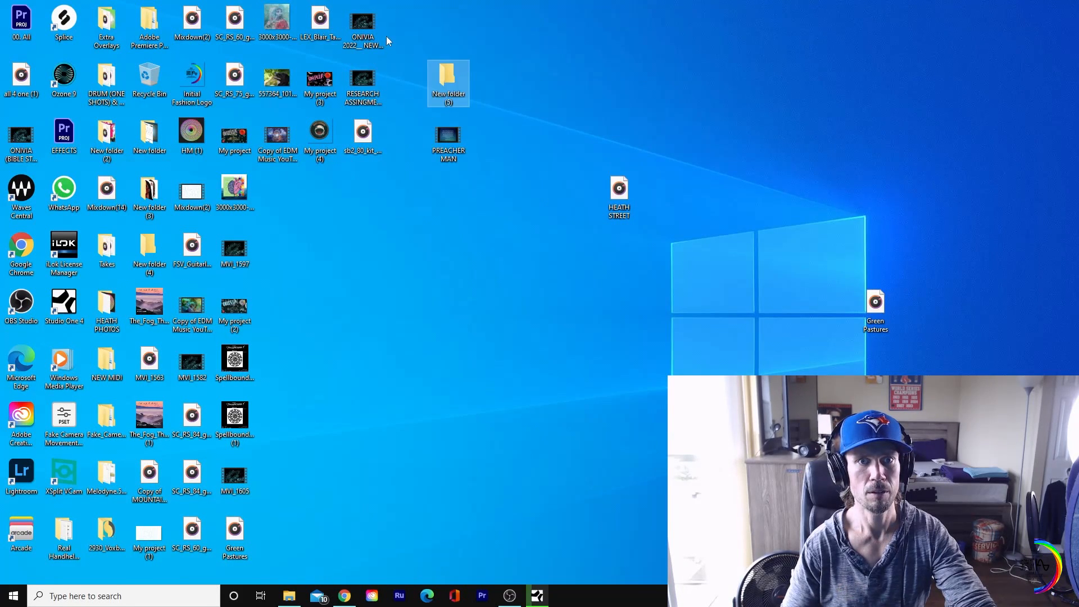
Step: Move the loose media files, including PREACHER MAN, into the new folder and place the folder below New folder (4)
drag(399, 19, 187, 582)
drag(191, 531, 458, 75)
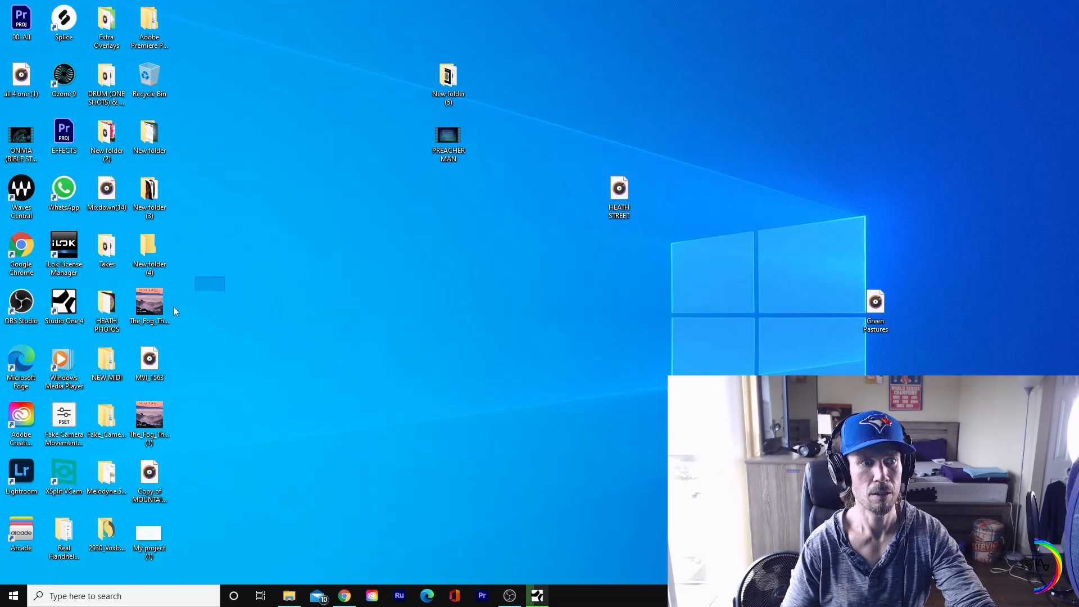
drag(174, 310, 450, 83)
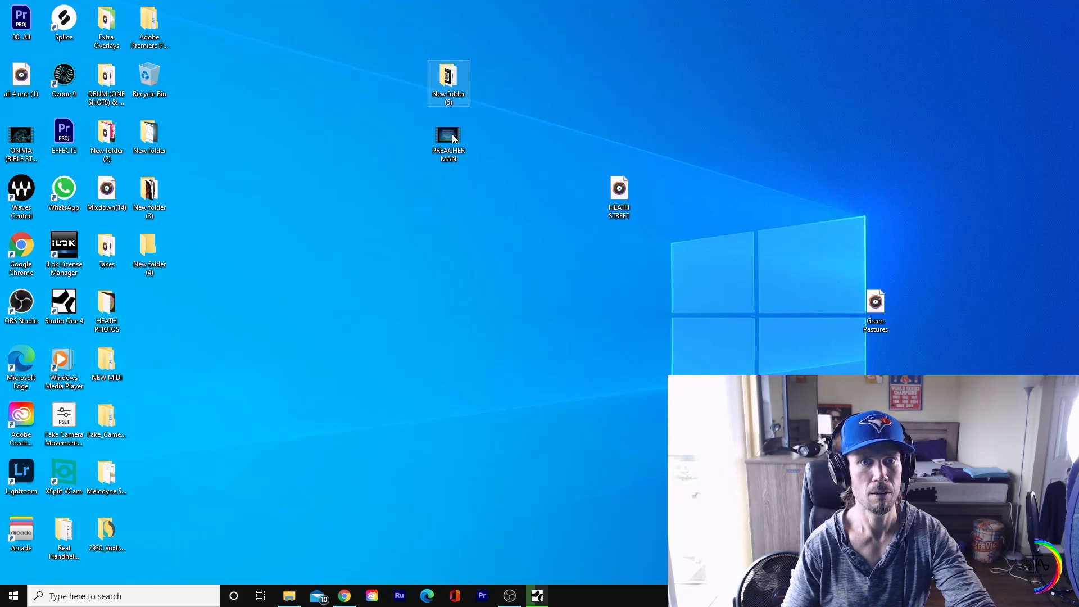
drag(454, 137, 153, 305)
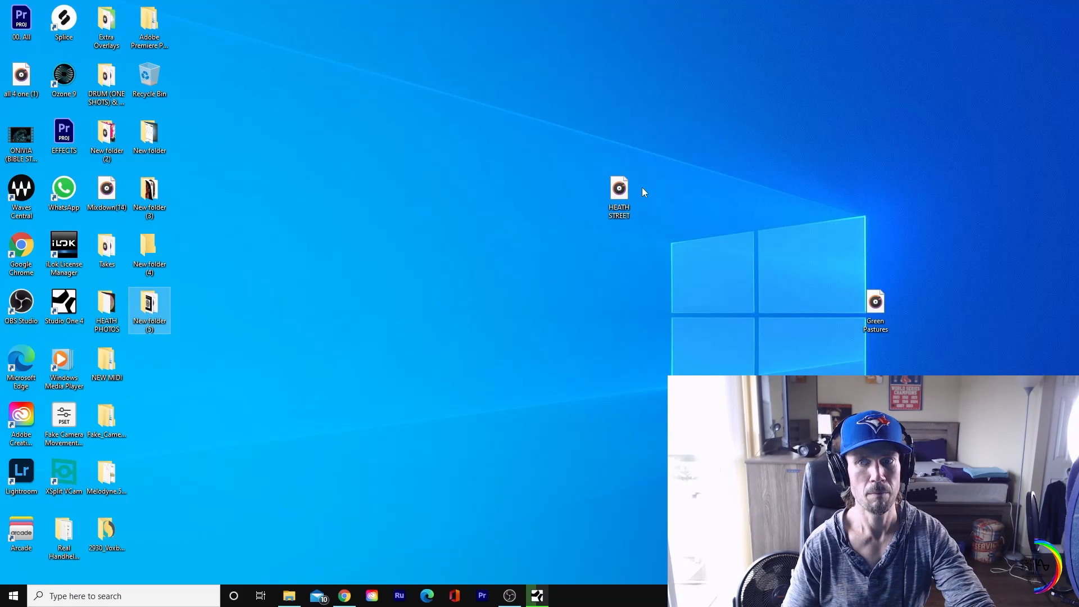
Step: Place the HEATH STREET and Green Pastures audio files directly below the new folder in the desktop icon column
click(629, 191)
drag(159, 372, 160, 374)
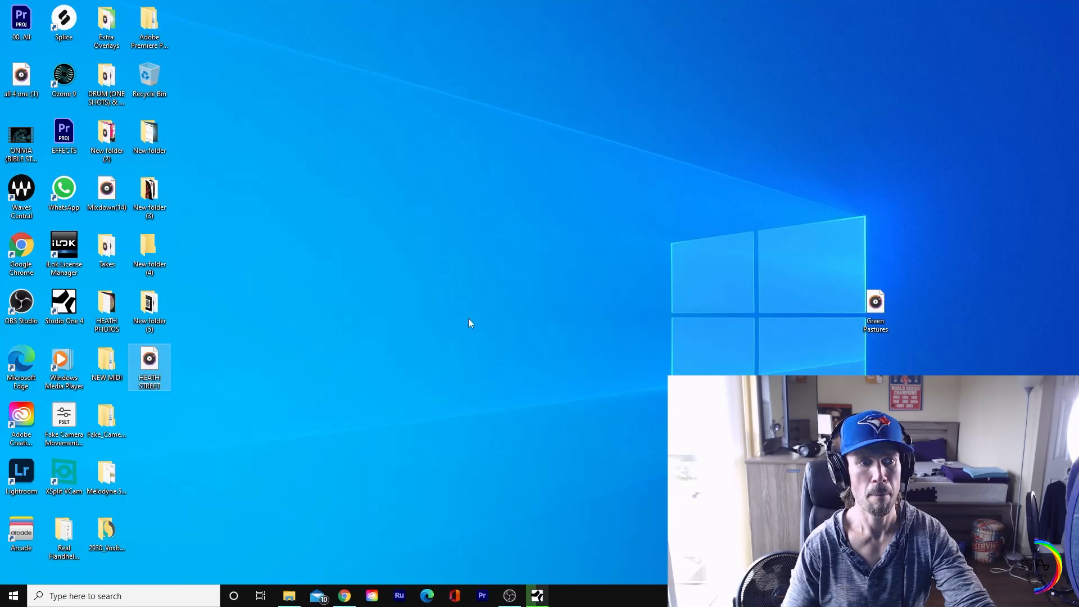
drag(885, 307, 255, 552)
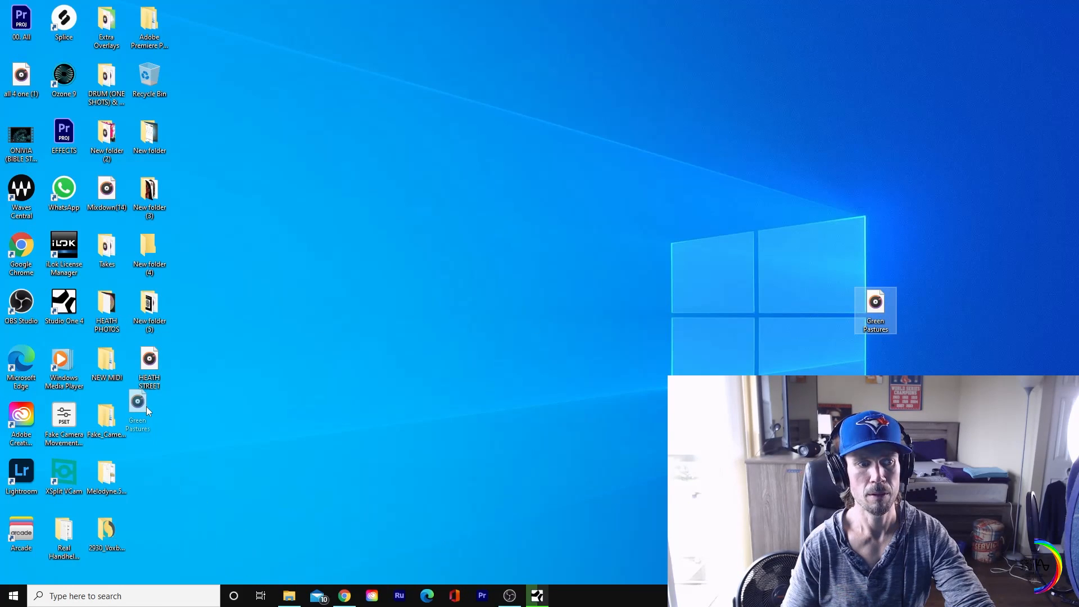
drag(146, 406, 167, 427)
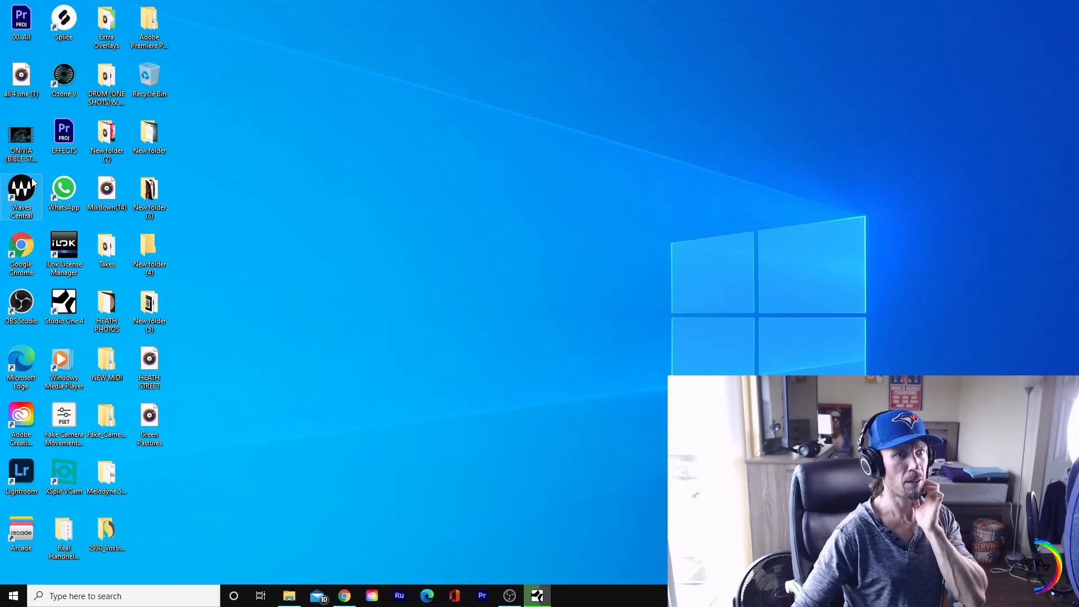
Step: Launch iZotope Ozone 9 from the desktop and bring its window to the front
double_click(78, 87)
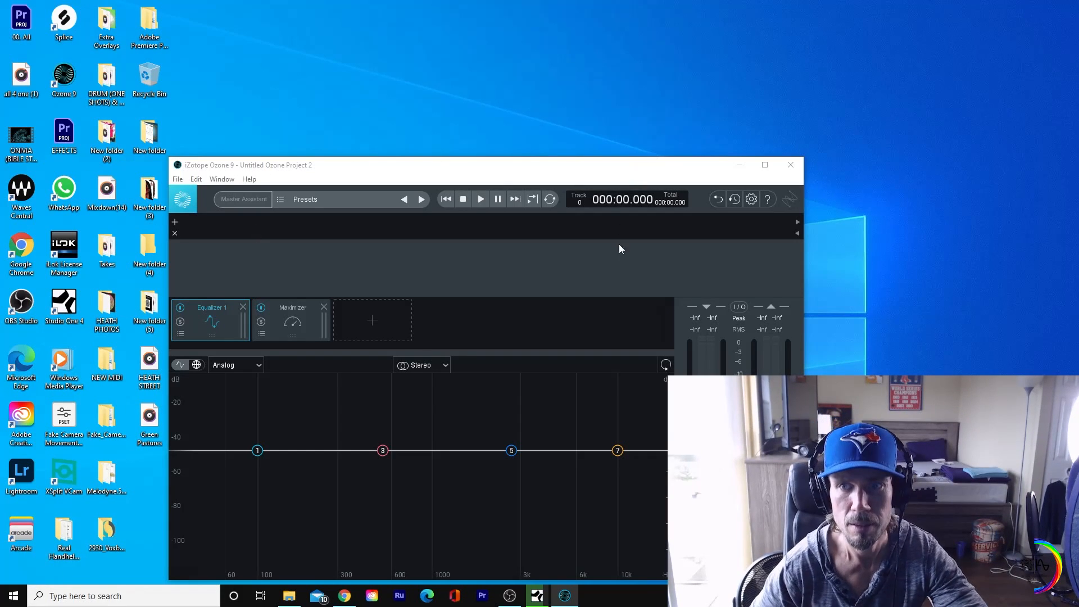
click(564, 598)
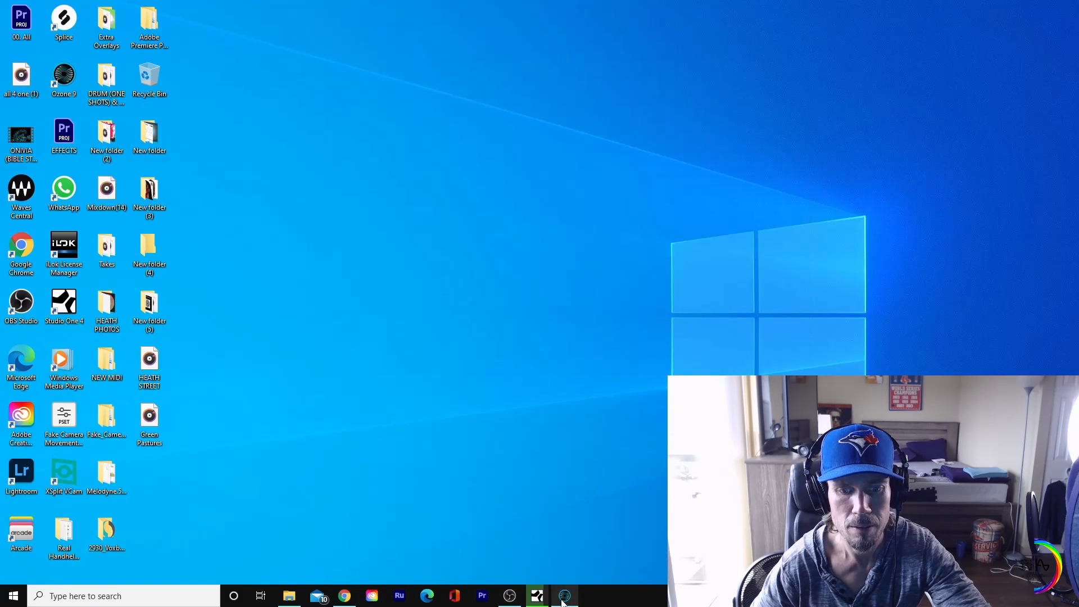
click(564, 599)
Step: Switch to OBS Studio to check the recording audio levels
click(510, 595)
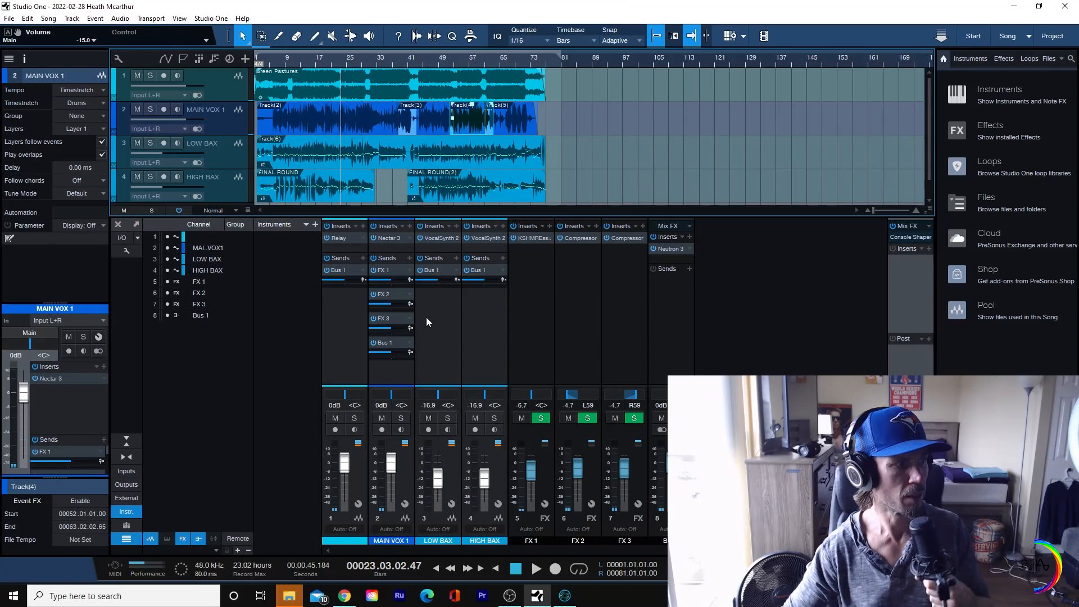
click(509, 596)
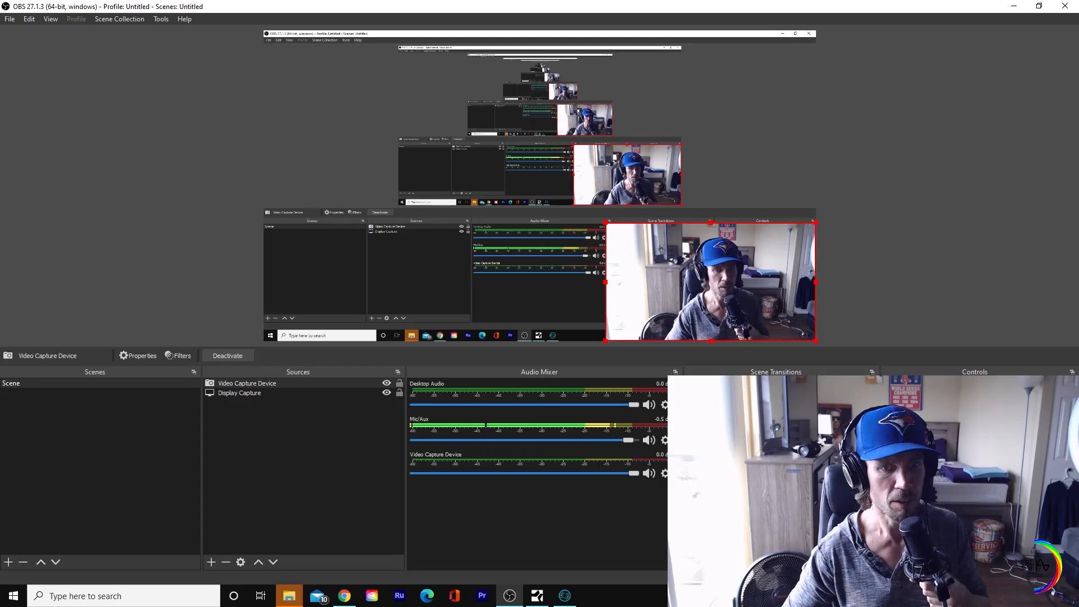
Step: Switch to Studio One and save the song under a new file name ending in "demo set"
click(1021, 6)
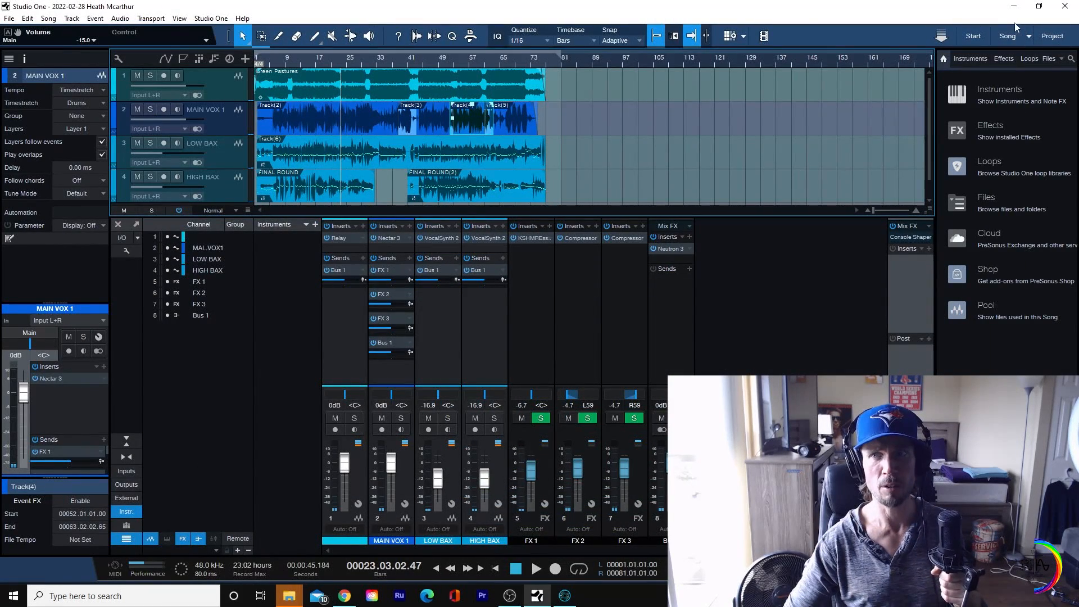
click(8, 19)
mouse_move(26, 20)
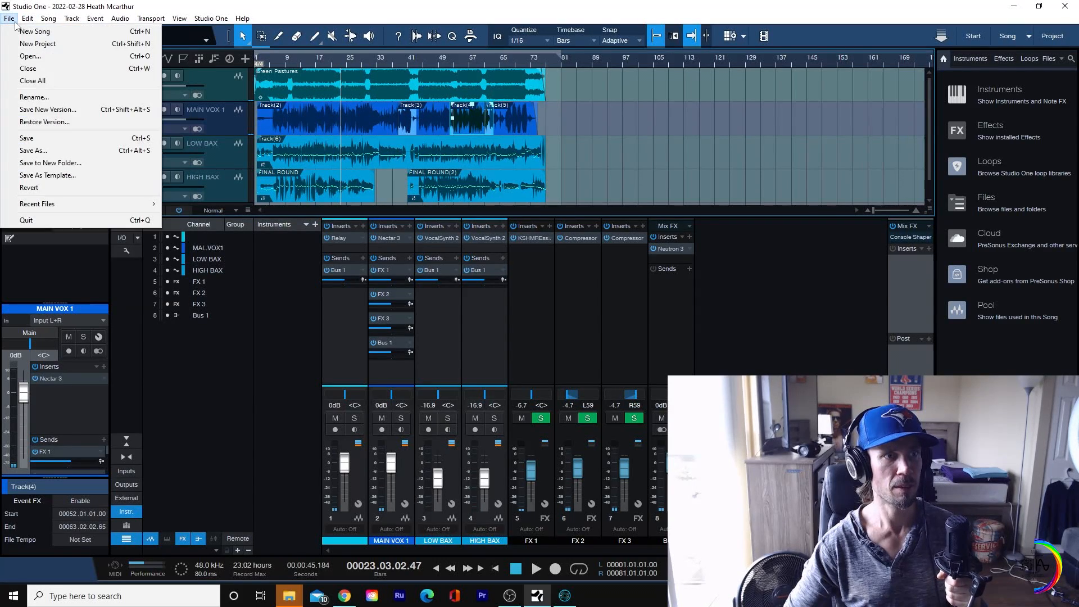
click(26, 150)
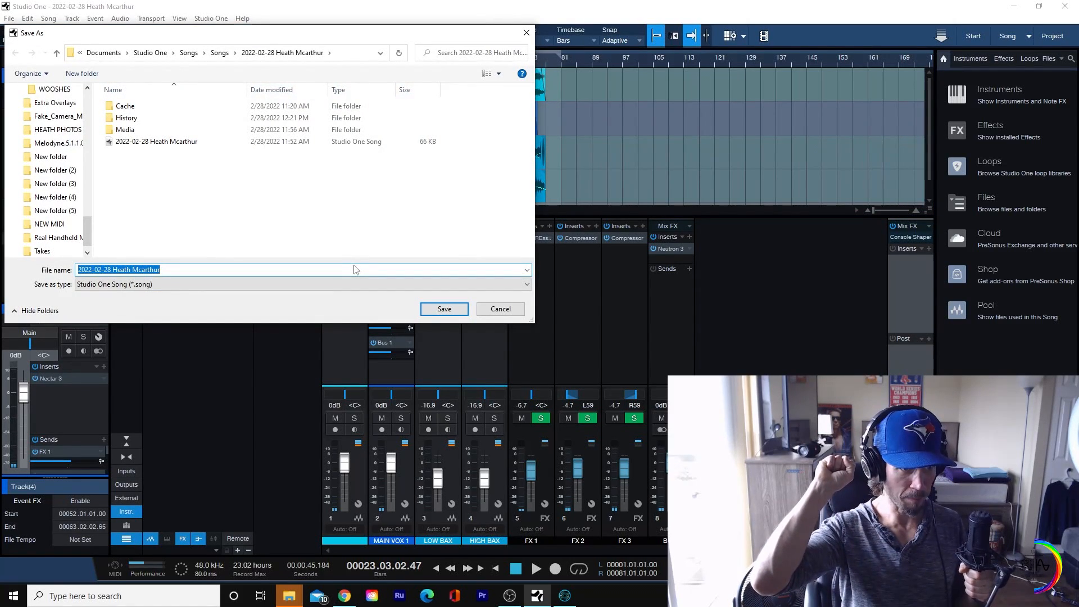
text(heaths demo set)
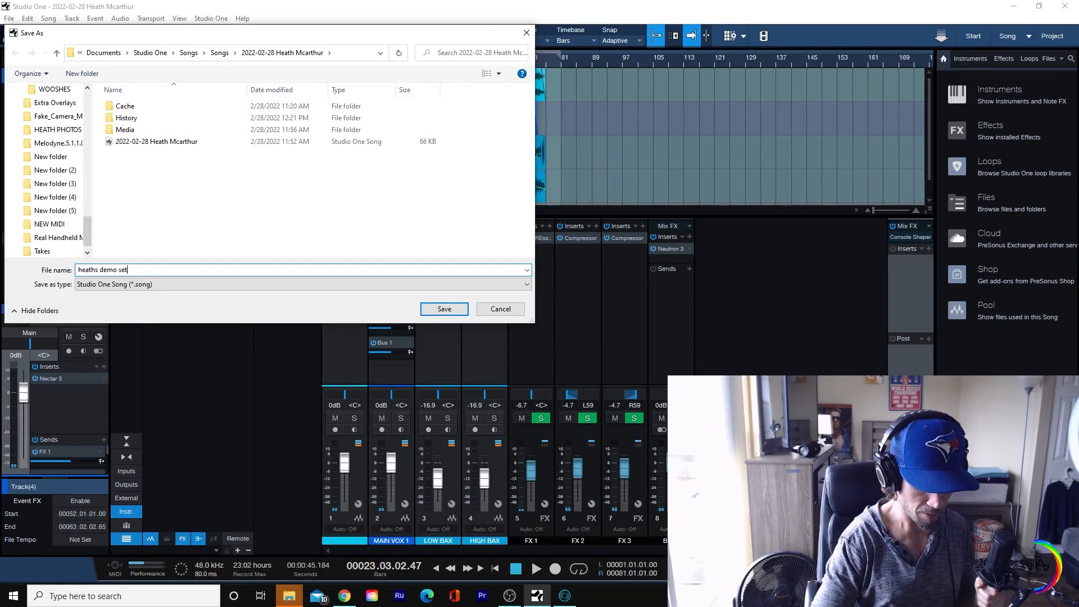
key(Return)
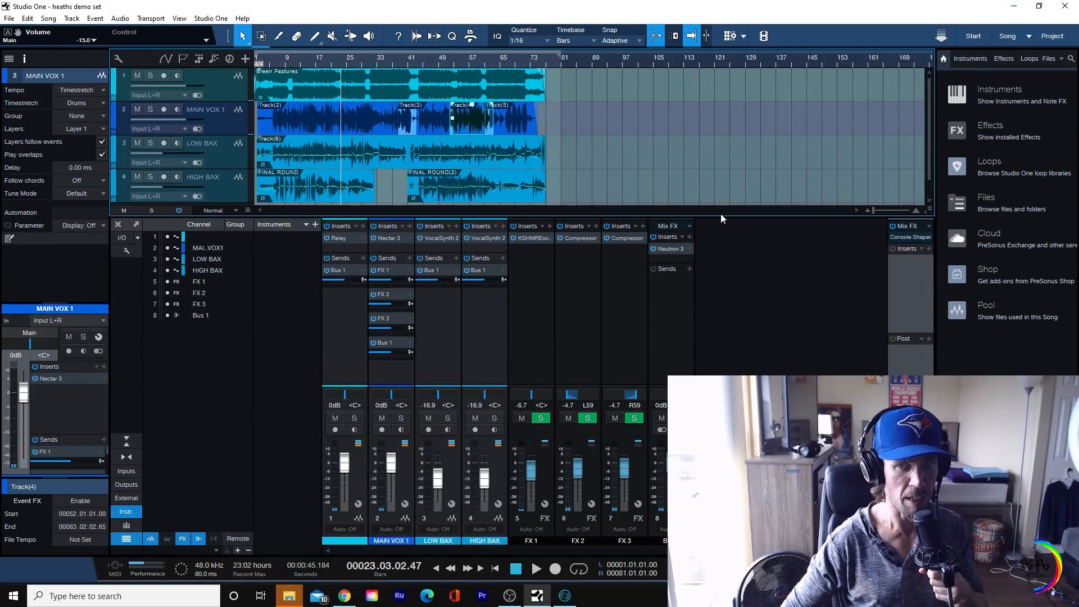
Step: Review the Neutron 3 plug-in inserted on Bus 1, and close its window
click(676, 252)
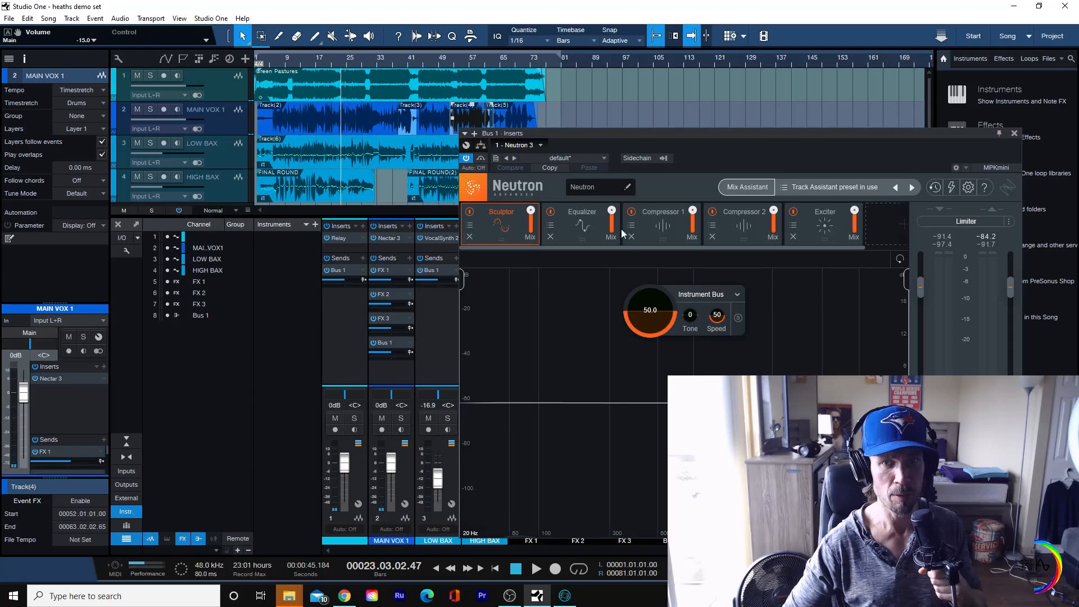
click(1015, 134)
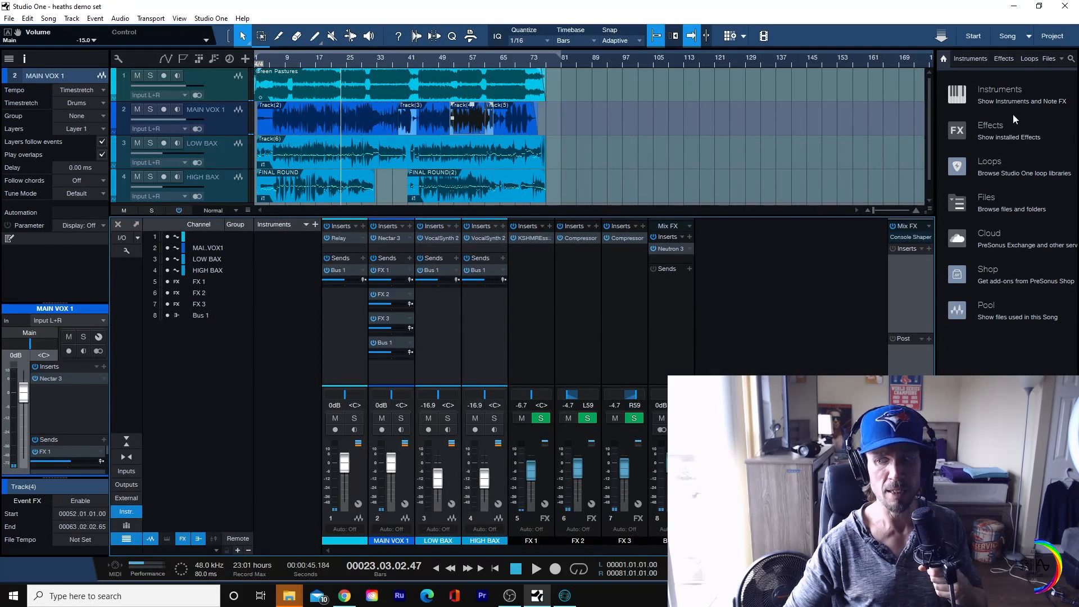
Step: Minimize Studio One, close the Takes folder window, and move the Ozone 9 window clear of the desktop icons
click(1013, 7)
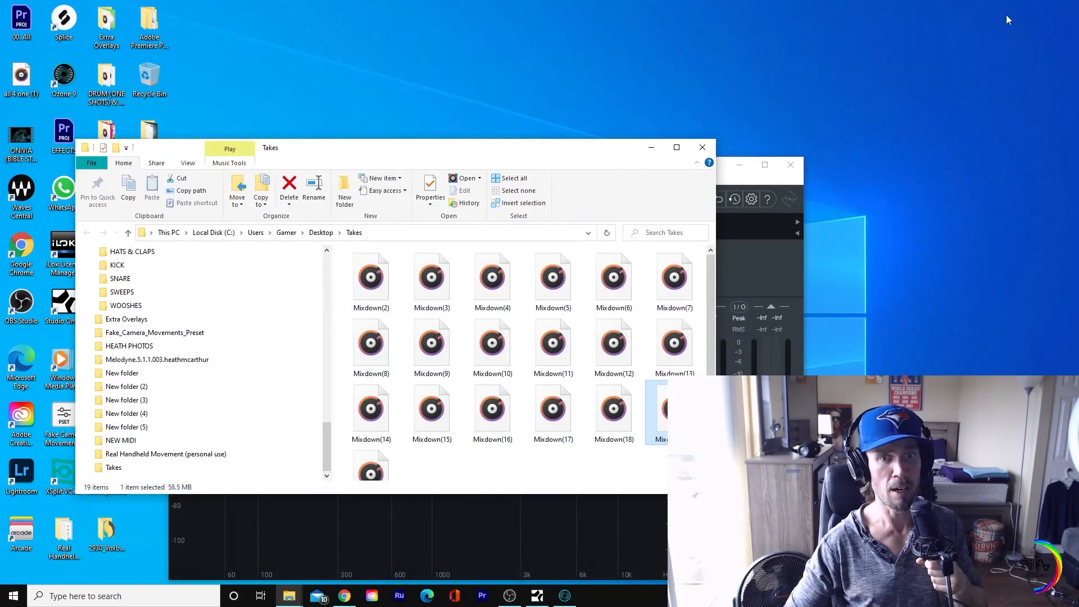
click(703, 146)
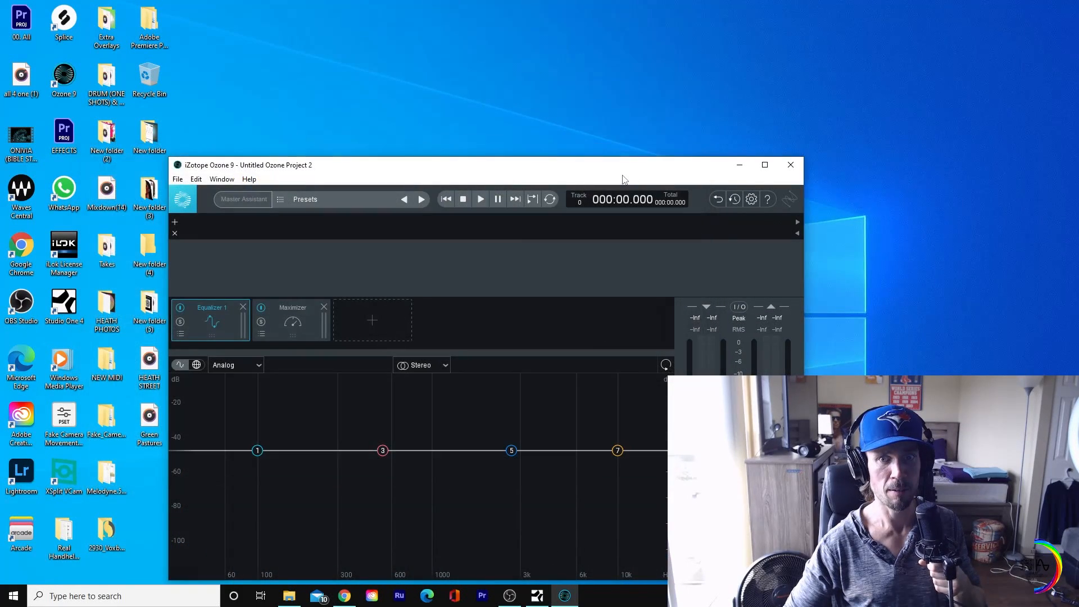
drag(641, 170, 775, 98)
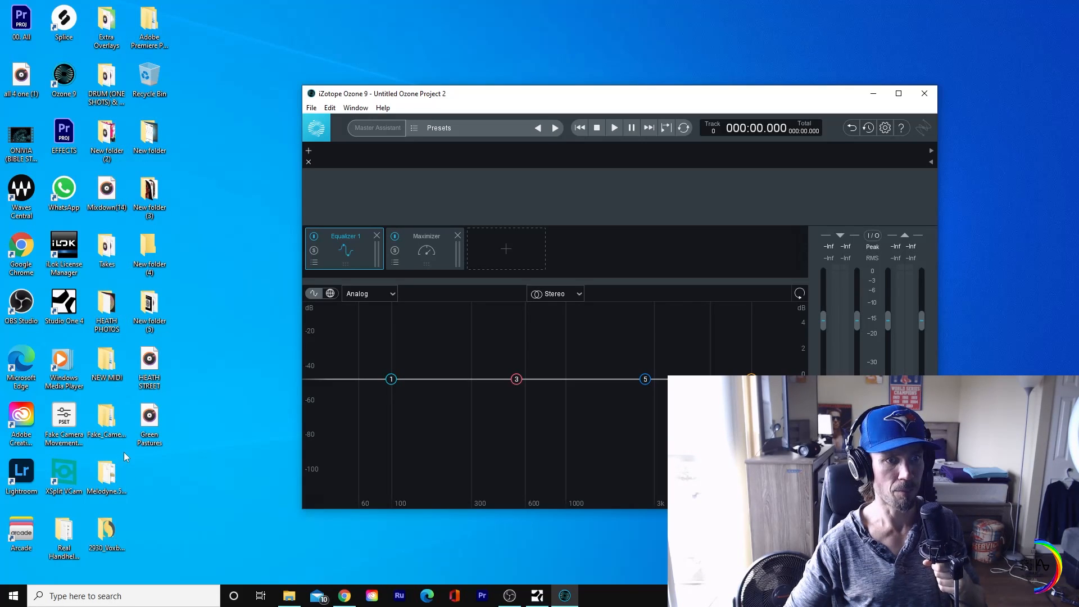
Step: Load Mixdown(19) from the desktop Takes folder into the Ozone 9 project and minimize the folder window
double_click(107, 250)
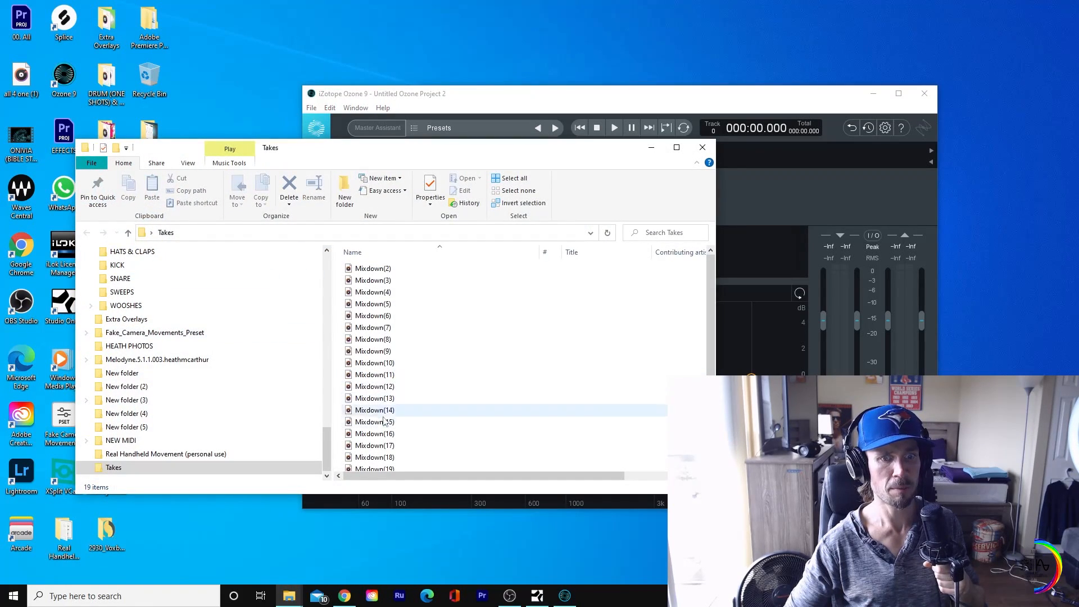
scroll(400, 463, down, 1)
click(397, 454)
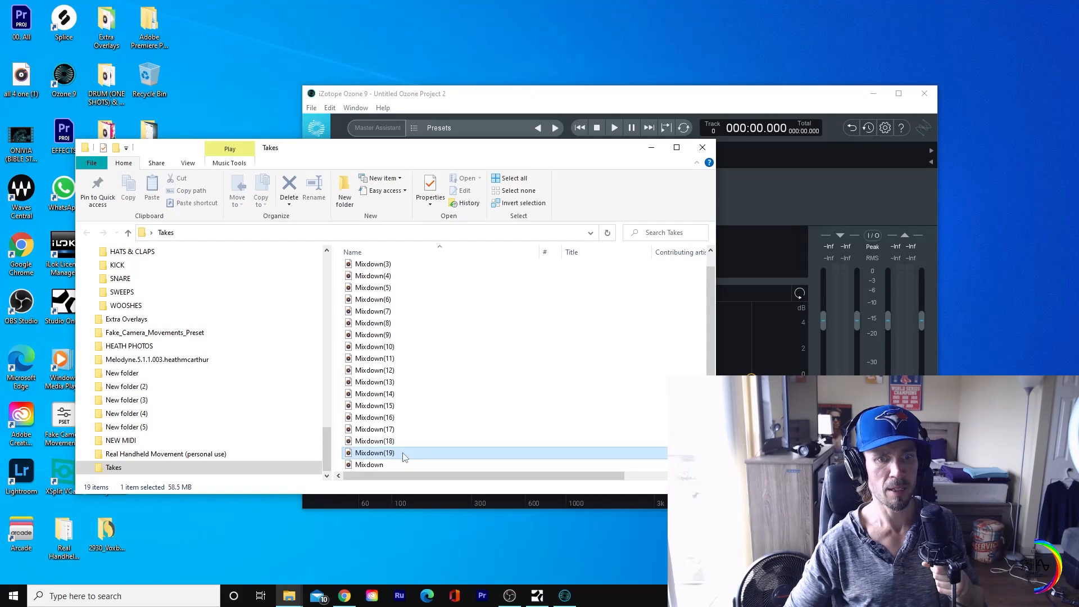
drag(399, 453, 803, 208)
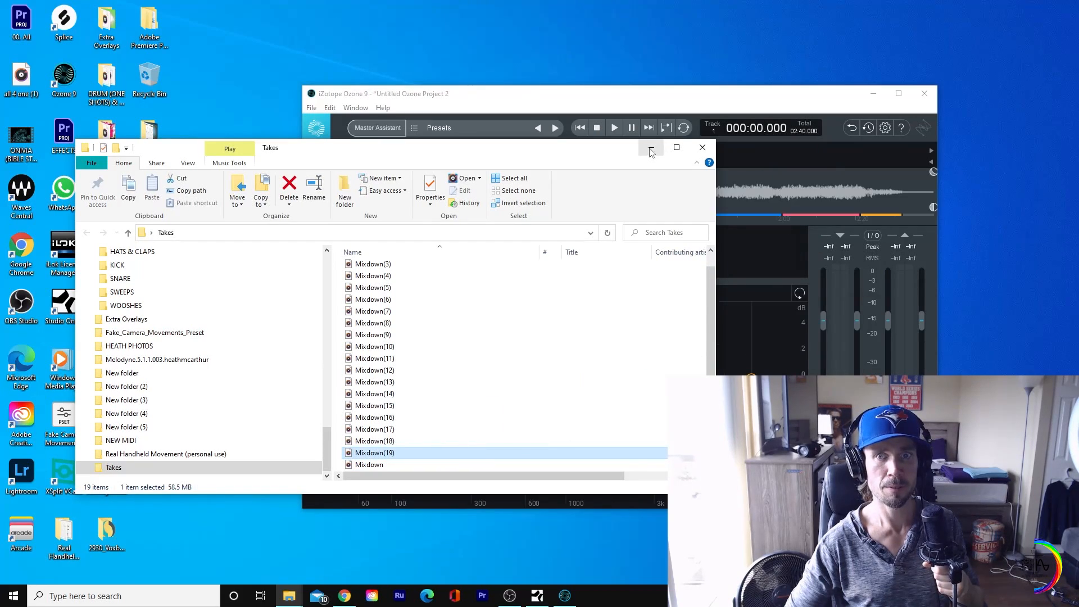
click(649, 147)
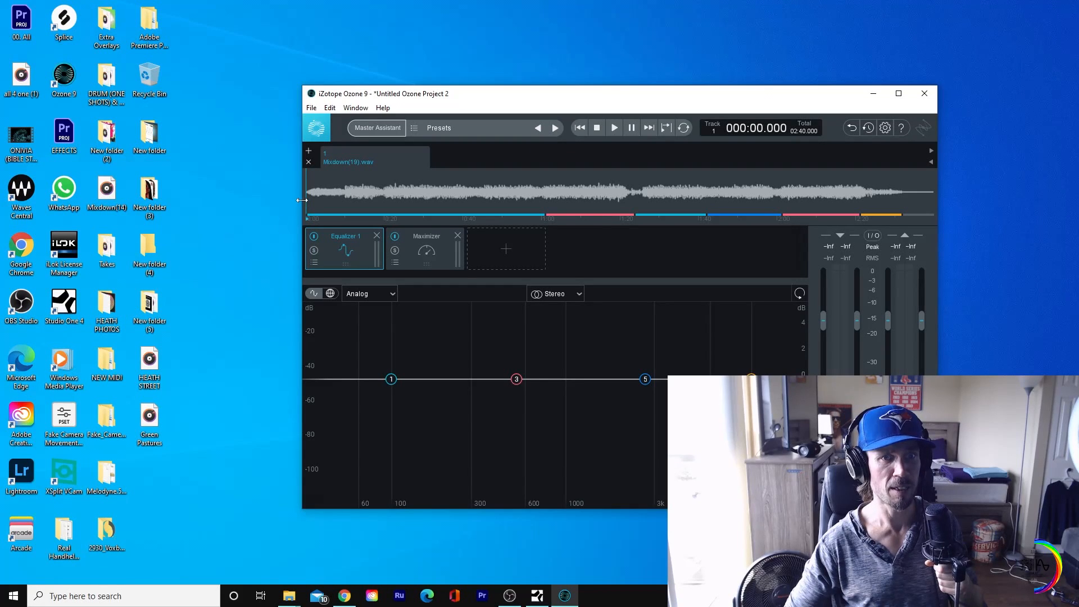
click(613, 128)
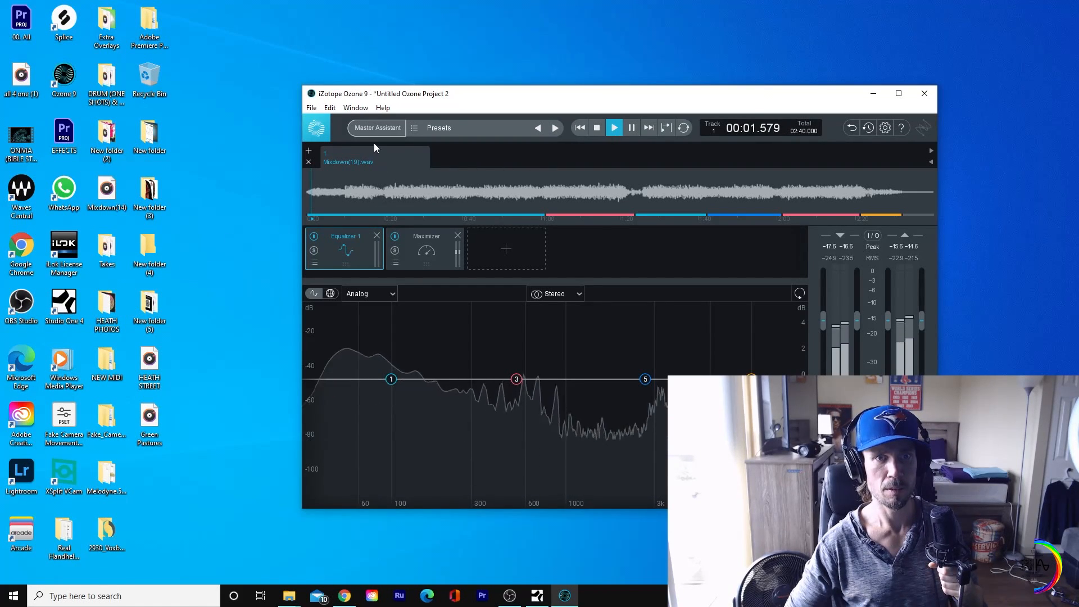
click(376, 128)
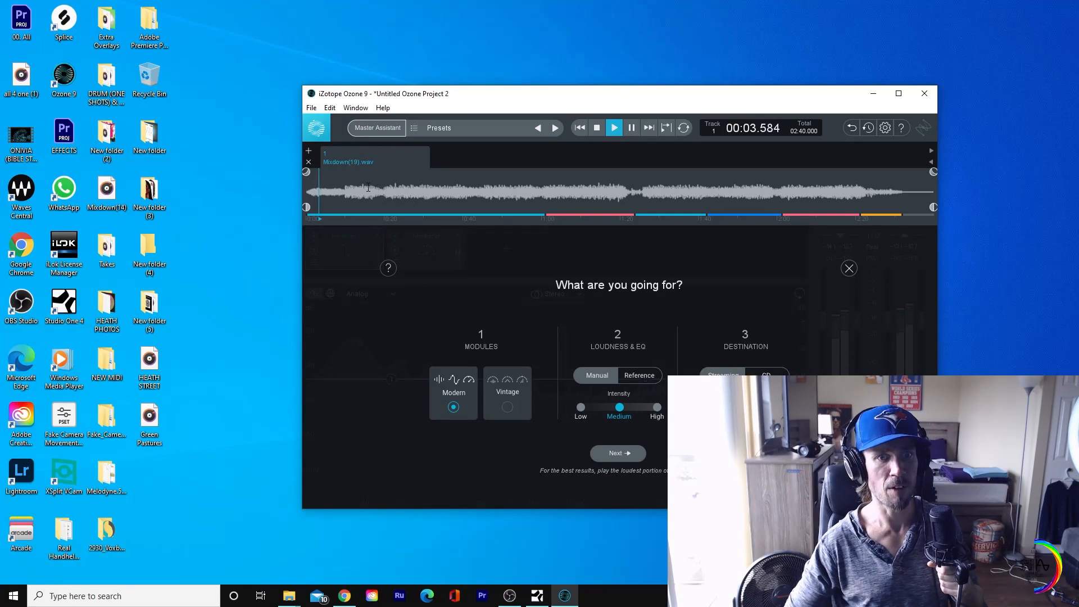
click(359, 190)
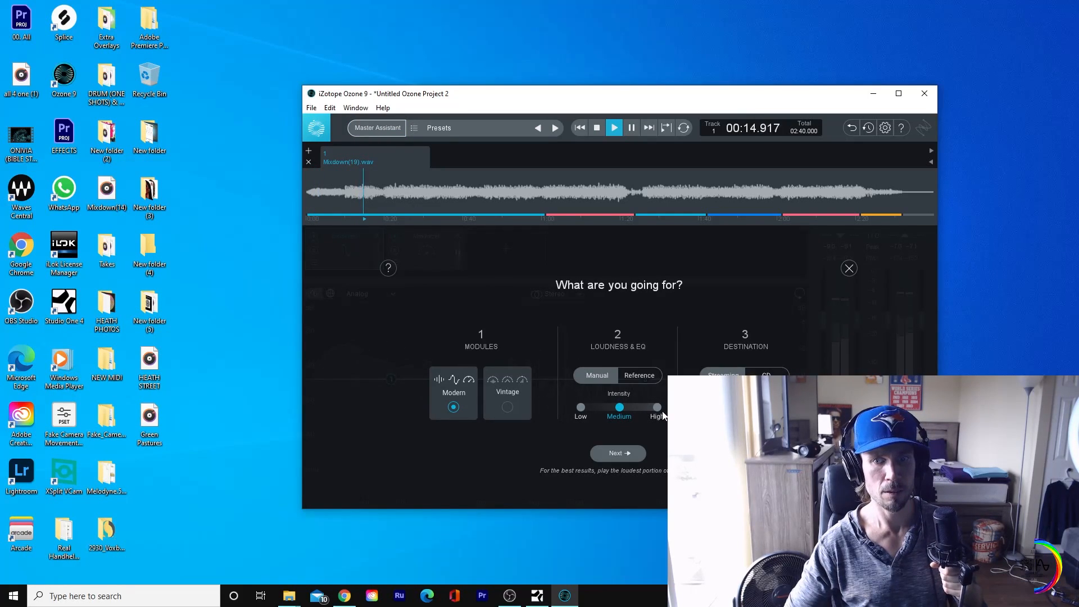
click(632, 451)
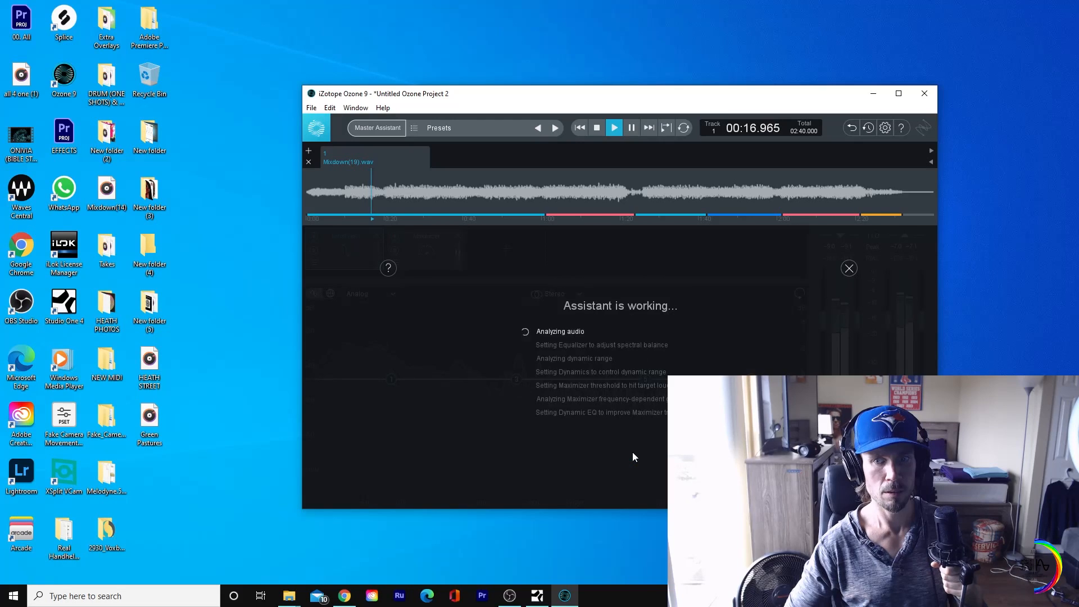
click(849, 268)
click(597, 127)
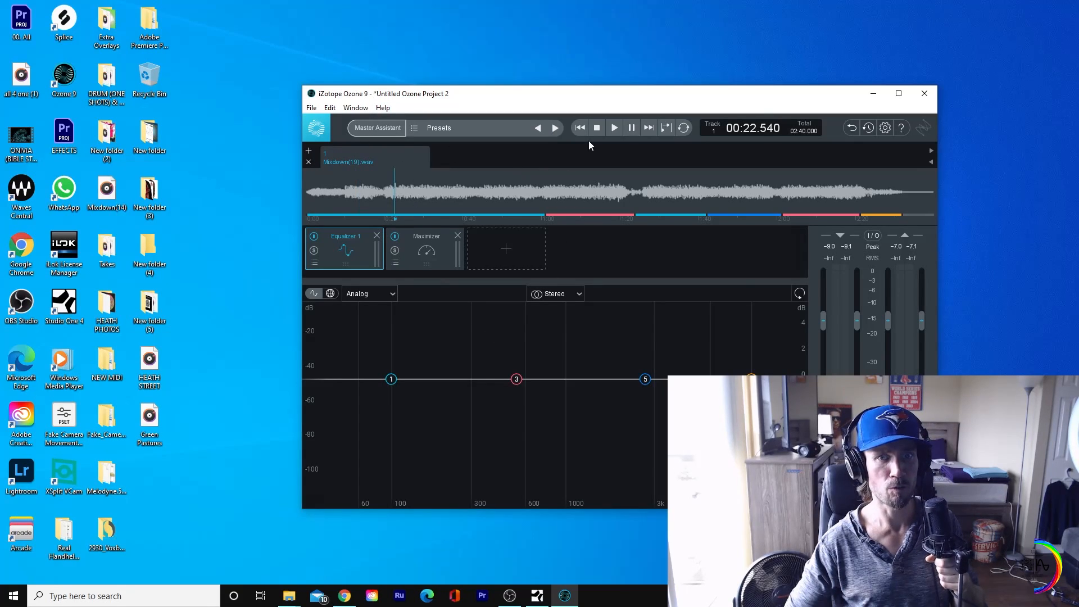
Step: Run Master Assistant on the playing track with Modern modules, Manual loudness and High intensity, and accept its suggestion
click(615, 128)
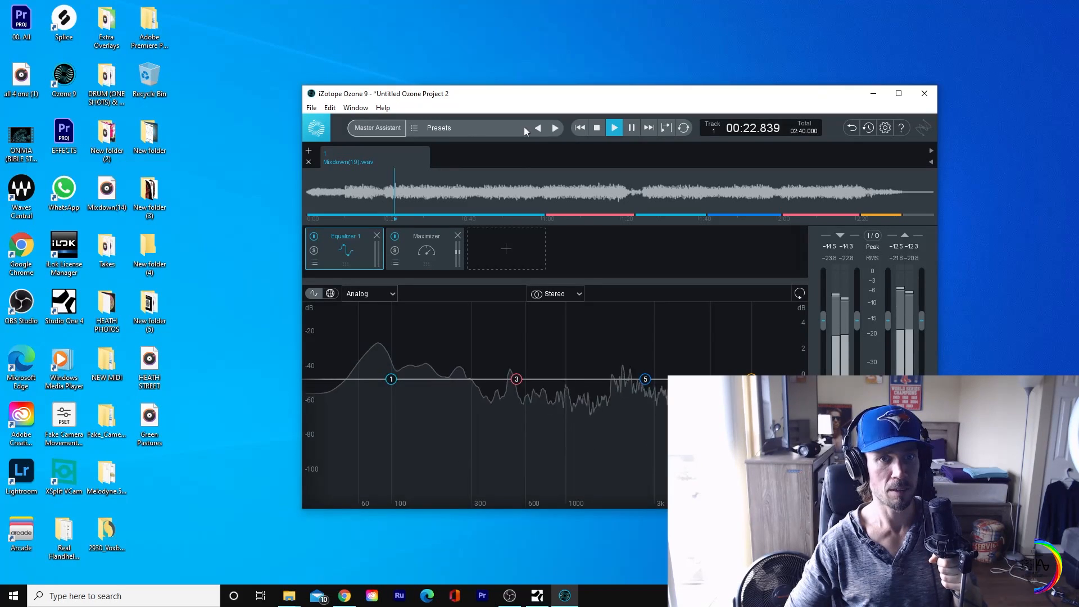
click(374, 128)
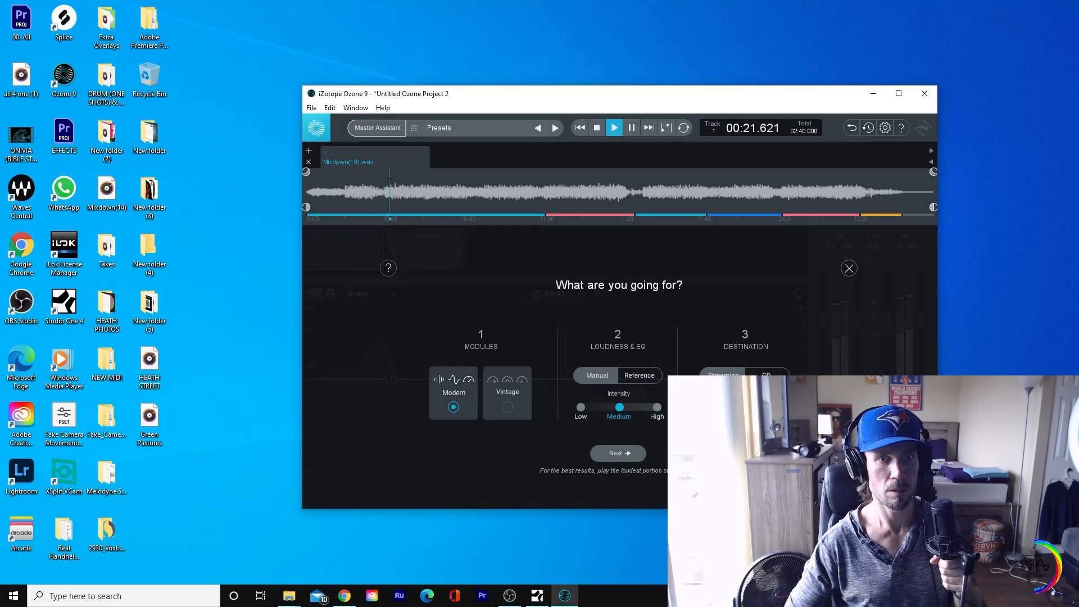
click(657, 408)
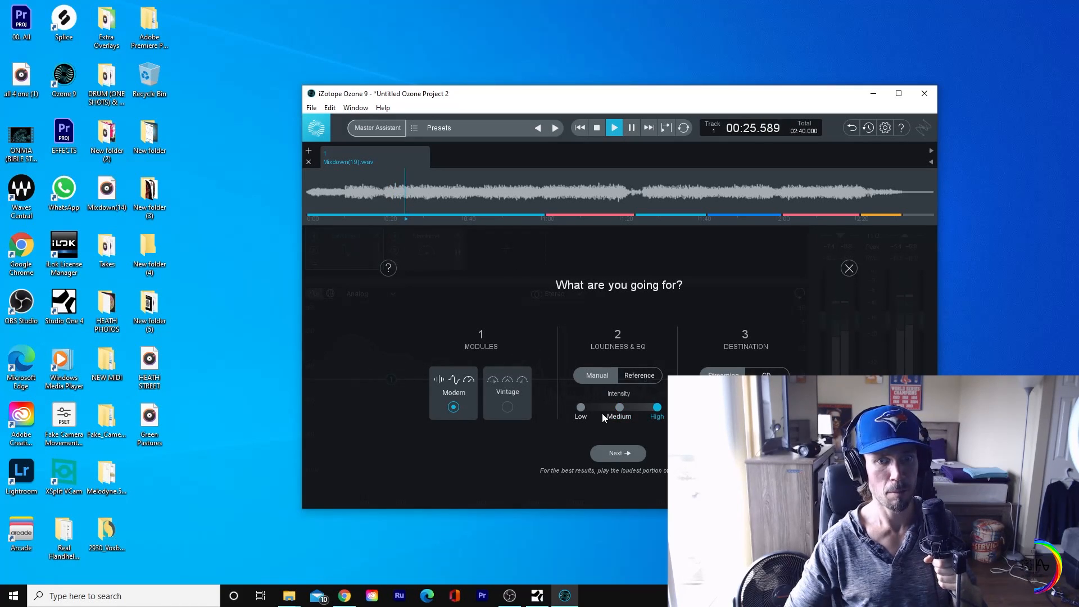
click(634, 452)
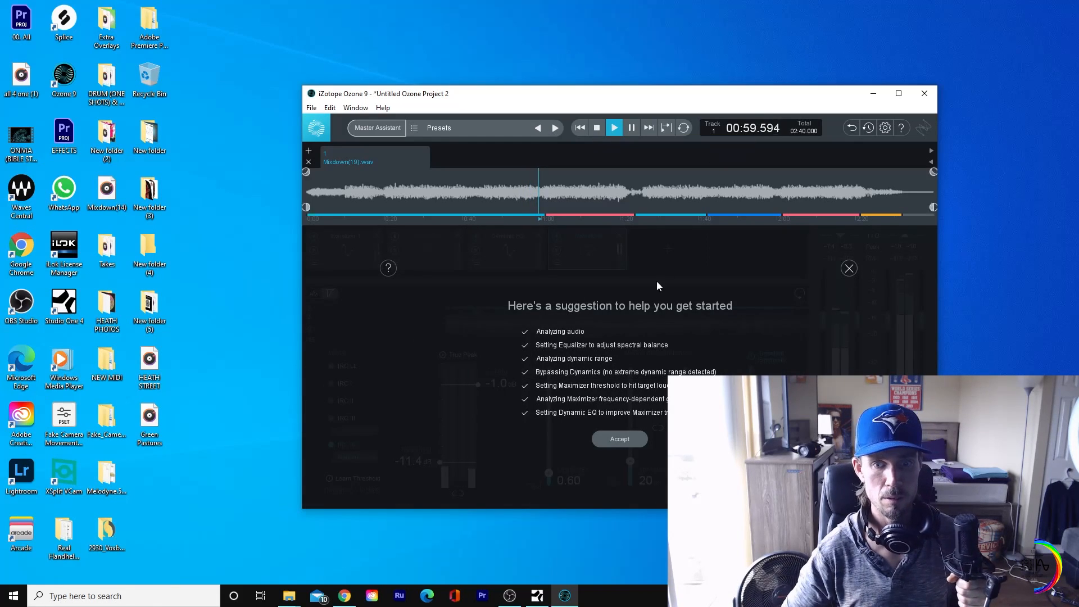
click(642, 439)
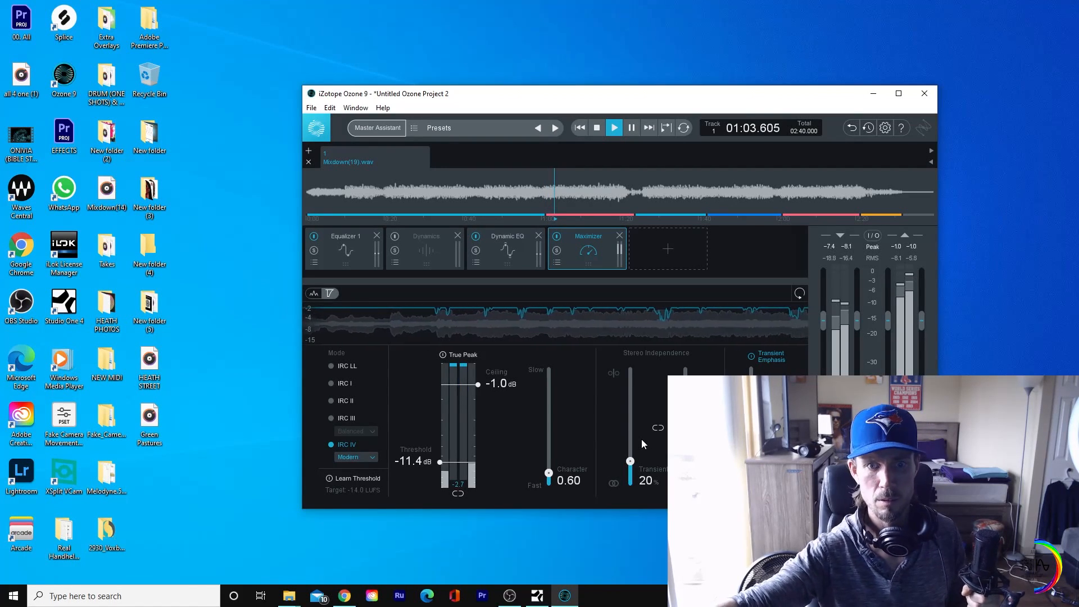
Step: Audition the mastered track from about 21 seconds in, and stop playback
click(597, 132)
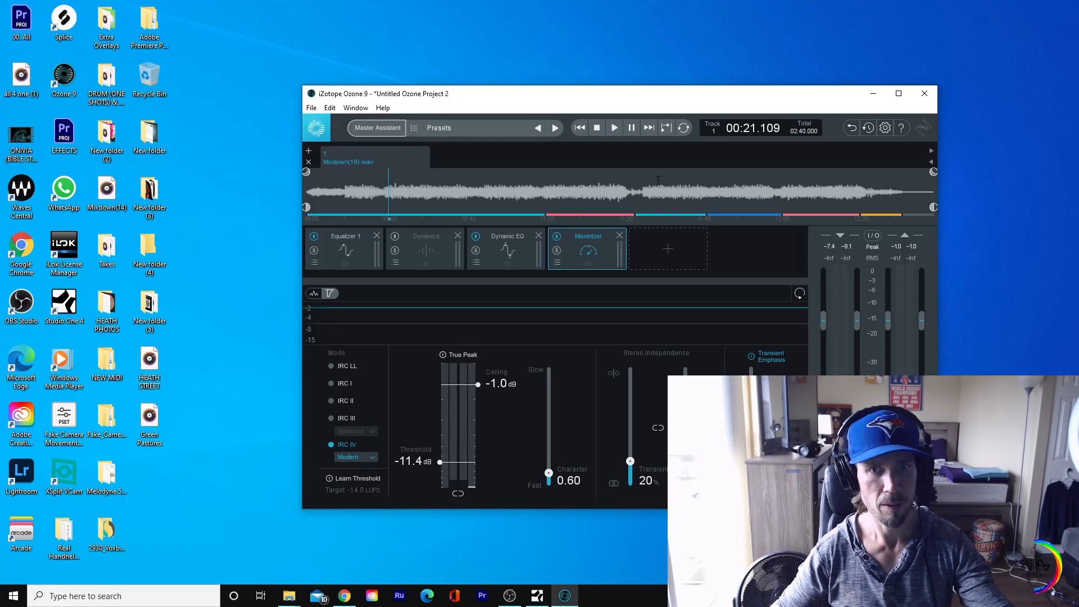
click(615, 132)
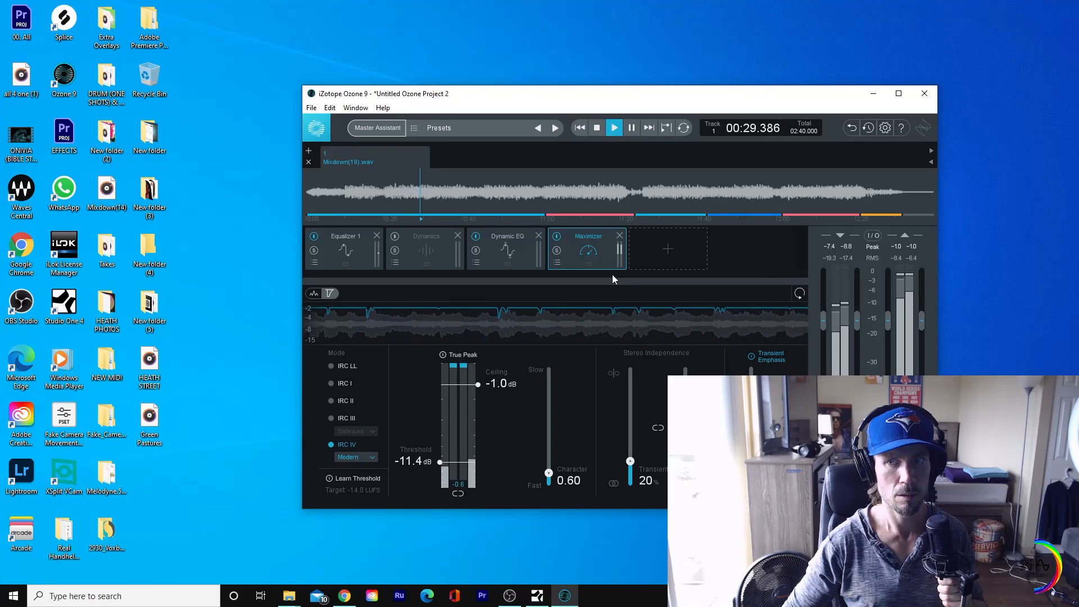
click(597, 129)
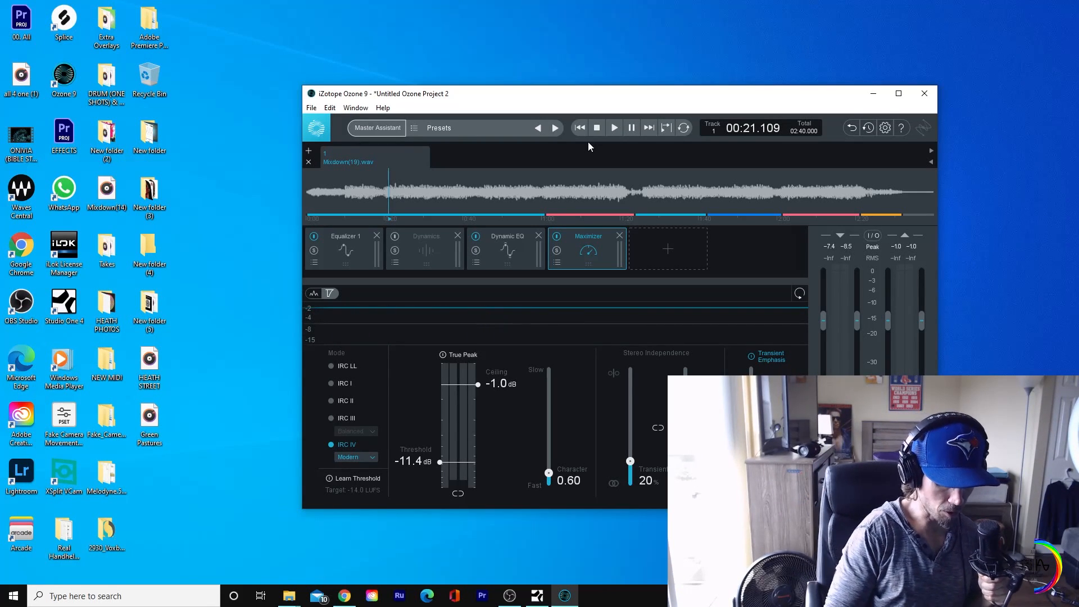
Step: Start an audio export of the current track and set its bit depth to 32 bit float
key(ctrl+e)
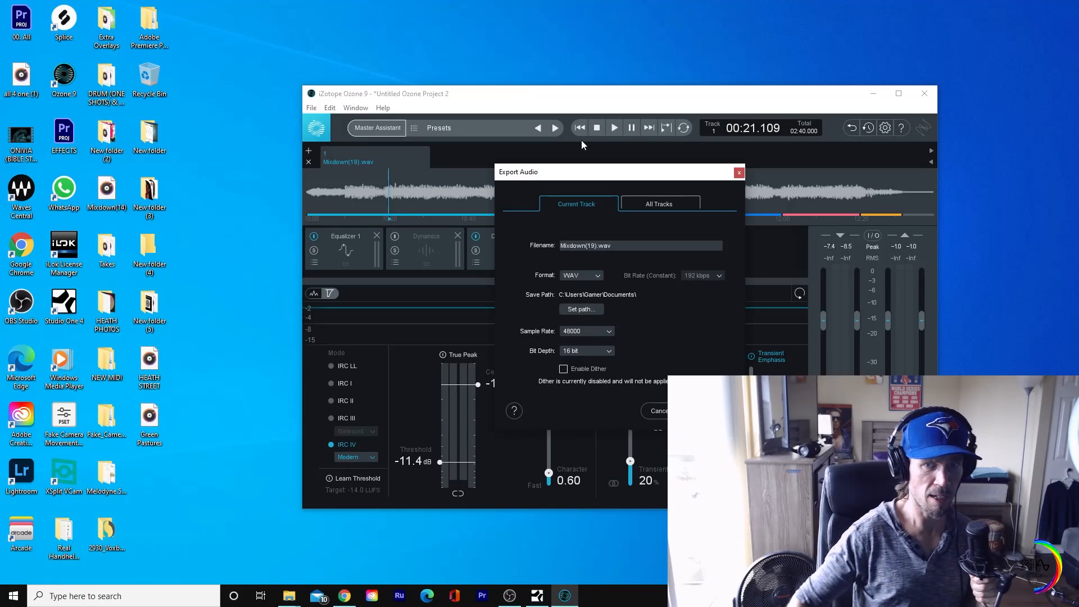
click(607, 351)
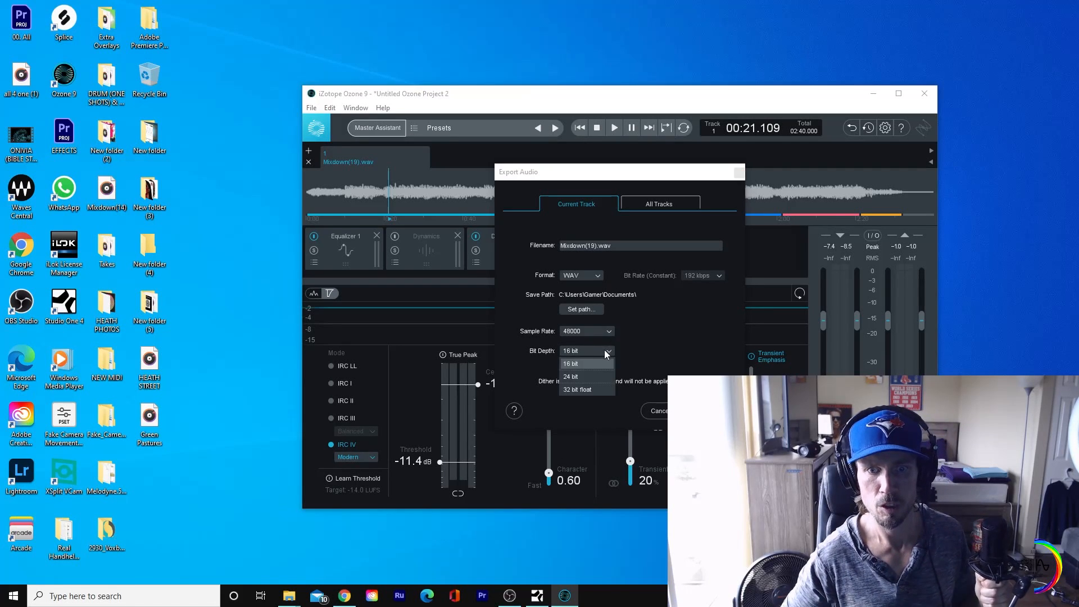
click(603, 387)
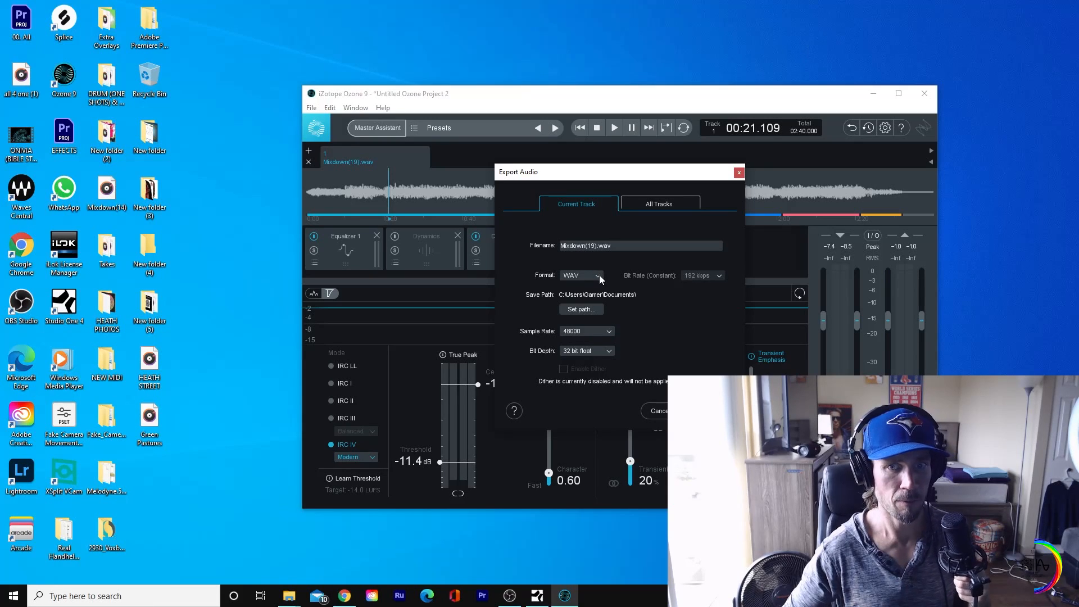
Step: Name the export file "h demo instruction.wav" and run the export
click(597, 246)
click(596, 245)
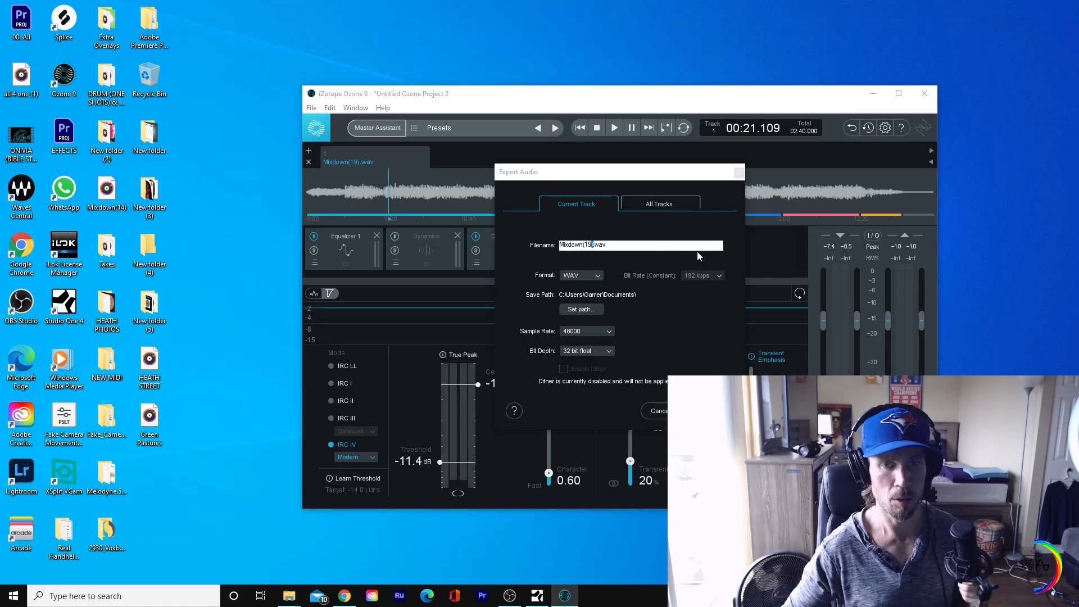
key(BackSpace)
key(BackSpace)
key(BackSpace)
key(BackSpace)
key(BackSpace)
key(BackSpace)
key(BackSpace)
key(BackSpace)
key(BackSpace)
key(BackSpace)
key(BackSpace)
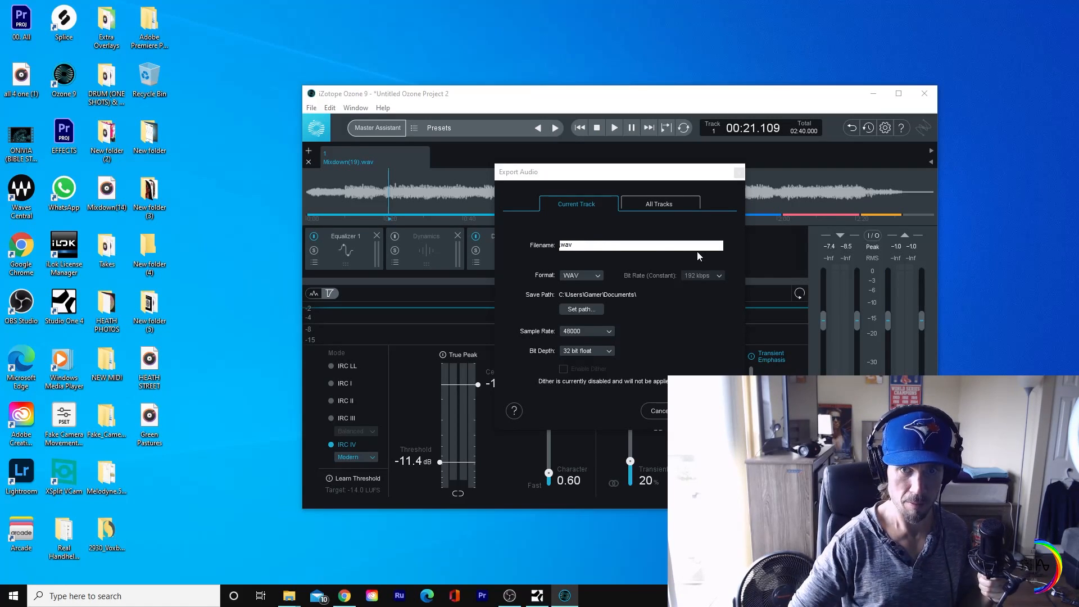
text(h d)
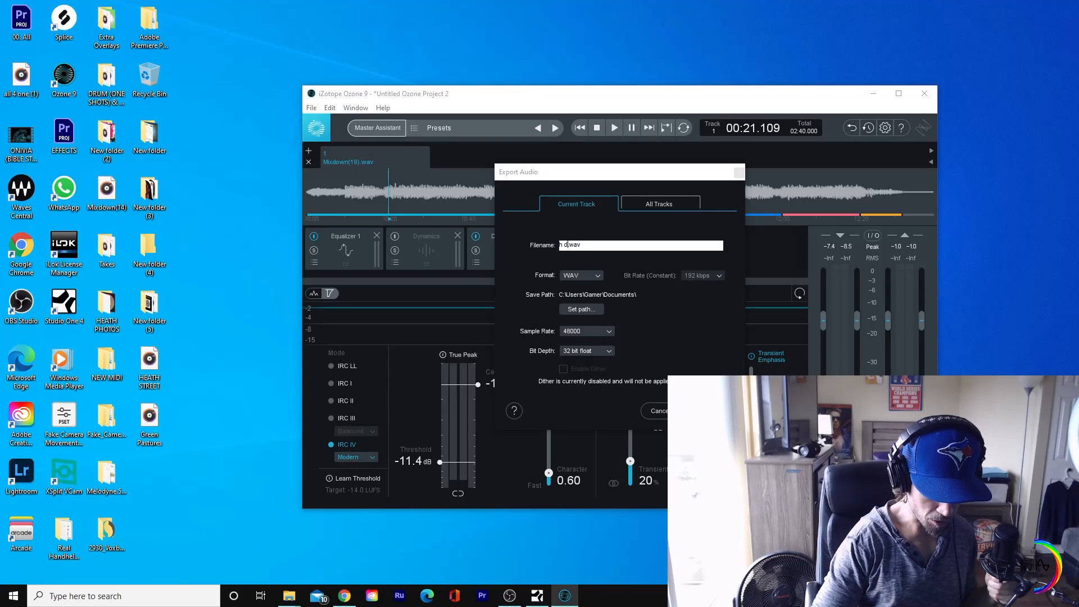
text(emo in)
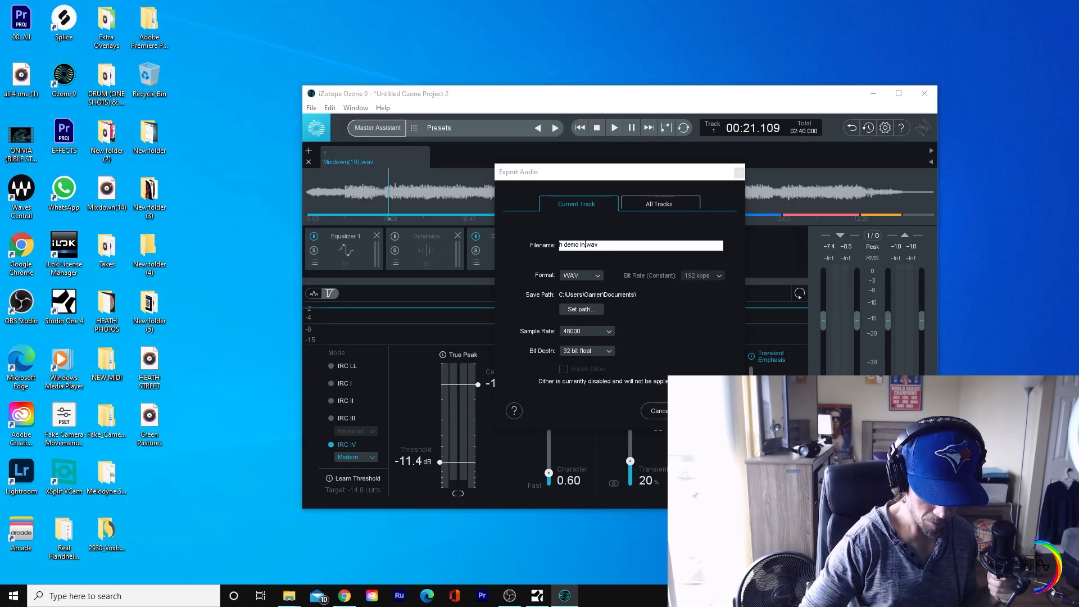
text(s)
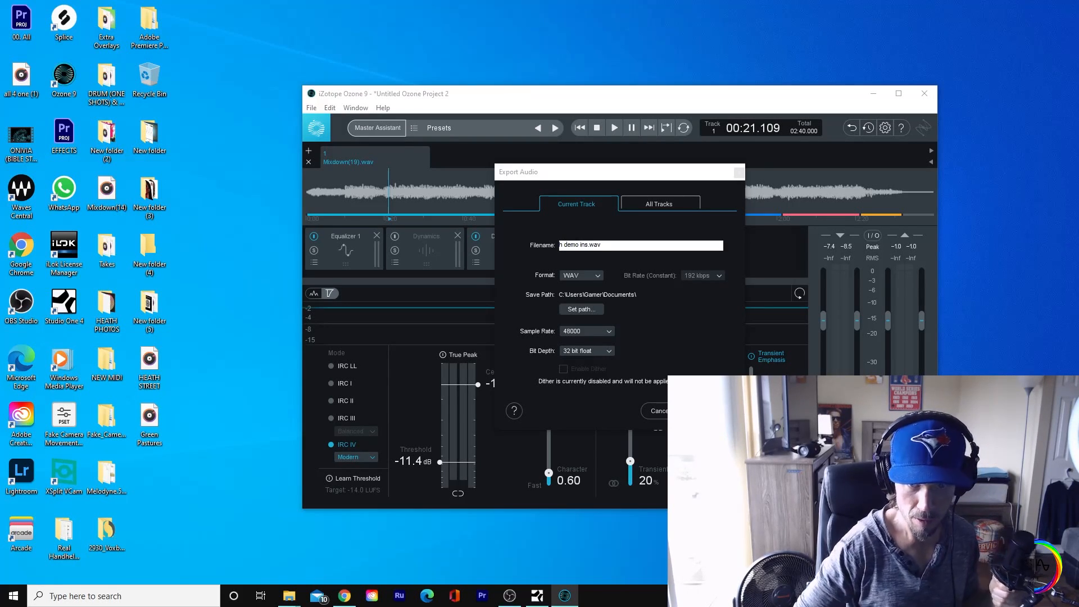
text(truction)
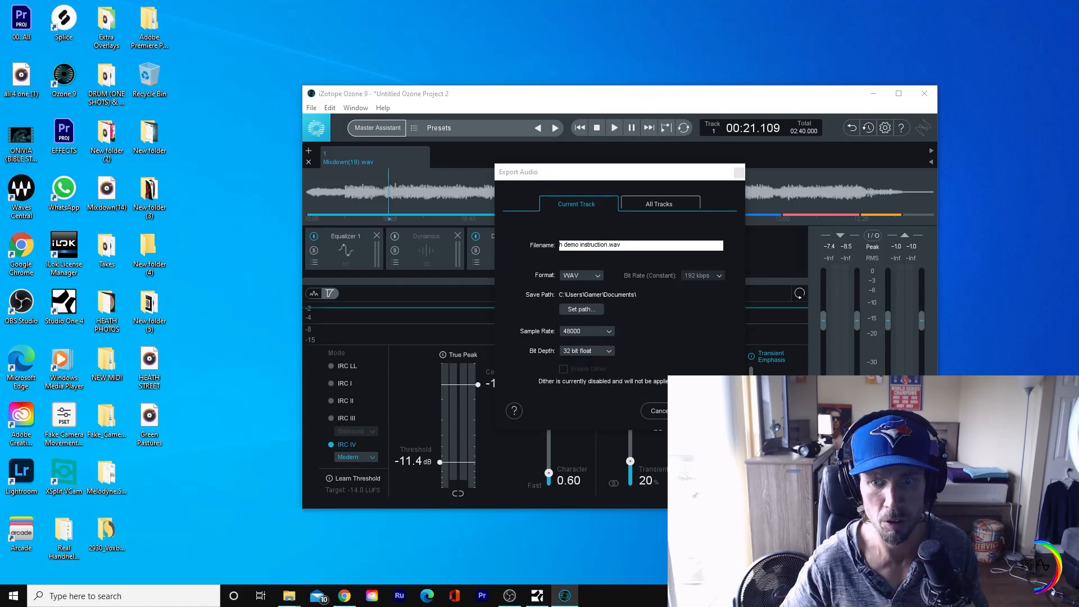
key(Return)
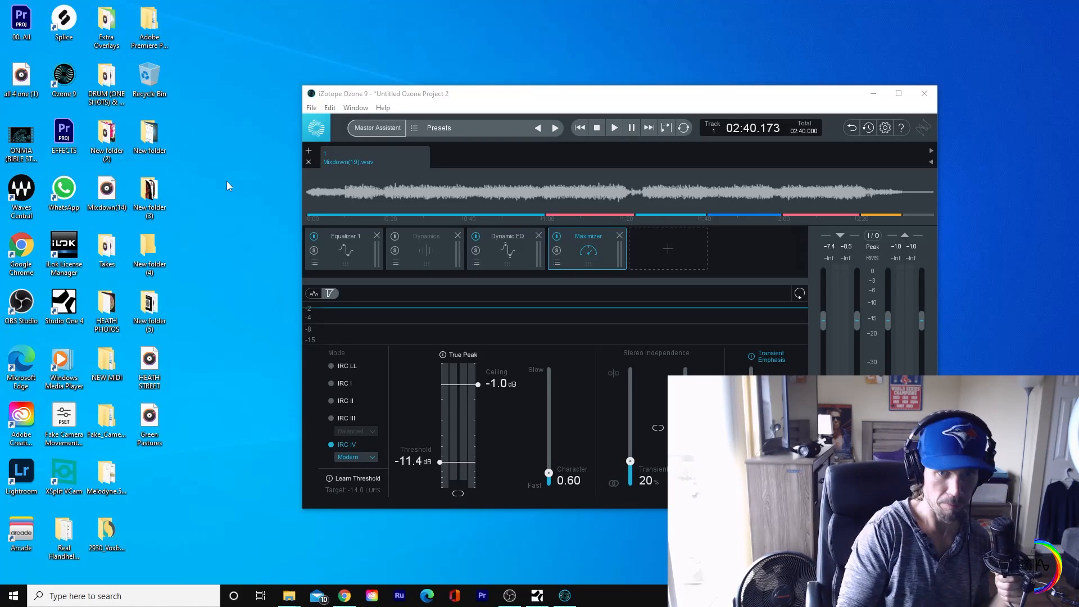
Step: Export the current track again, with the save path set to the Desktop folder
click(430, 202)
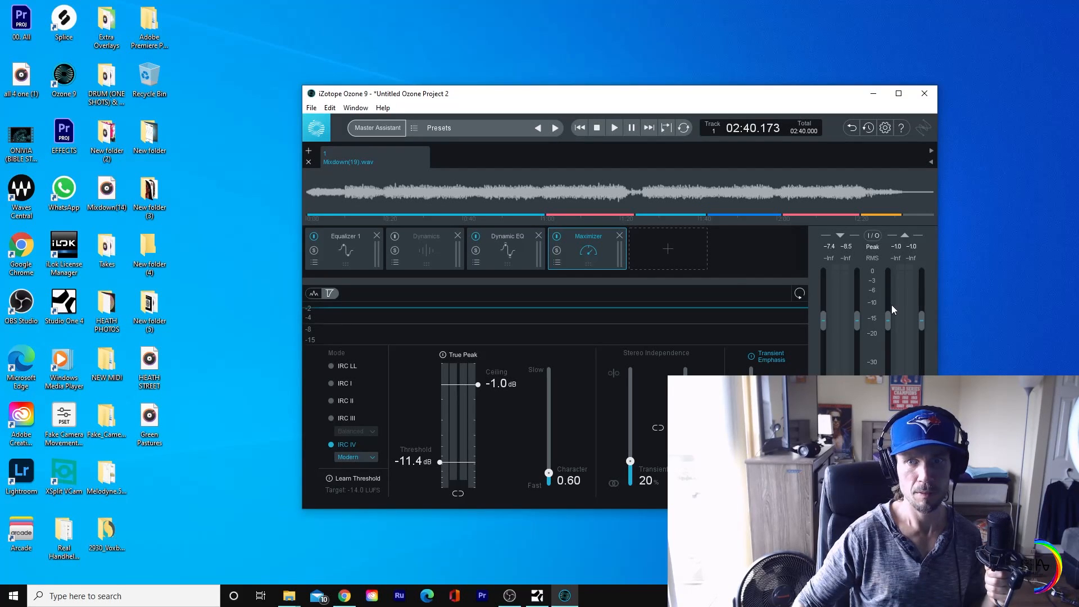
drag(828, 99, 794, 67)
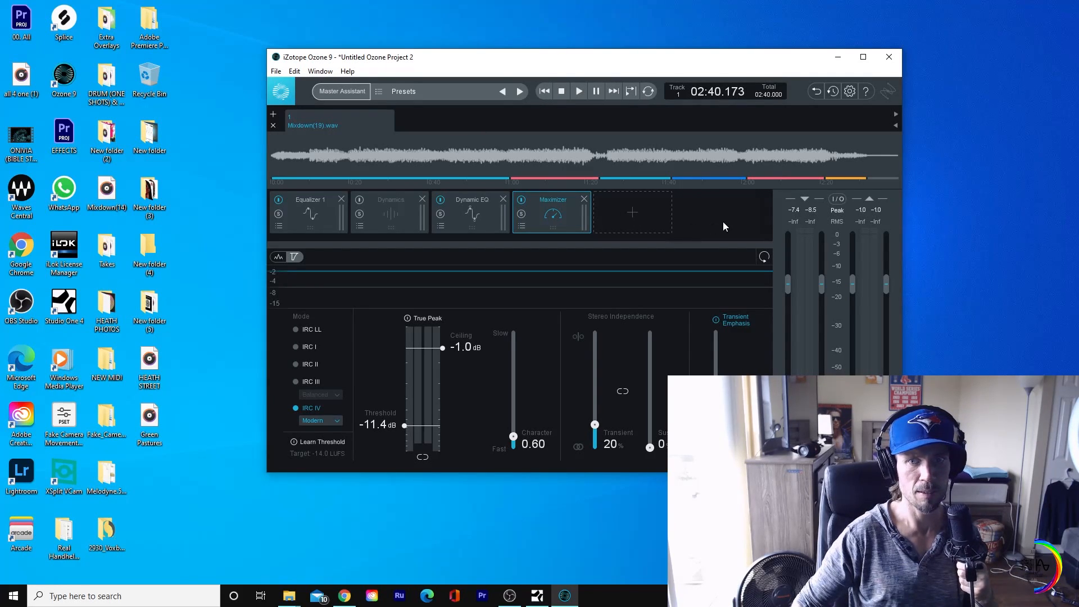
key(ctrl+e)
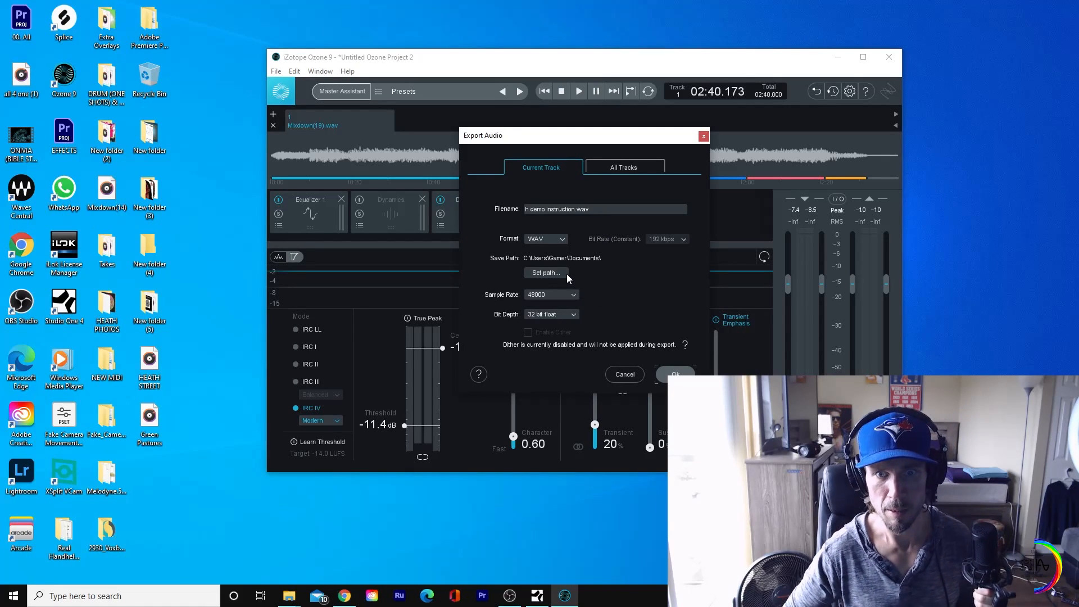
click(562, 274)
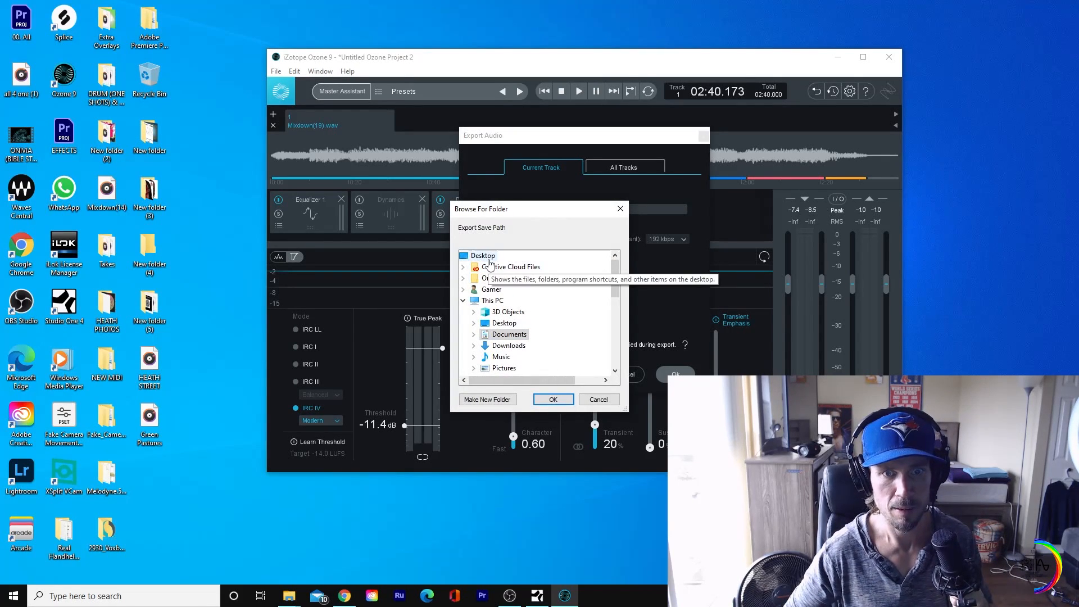
click(483, 255)
click(552, 400)
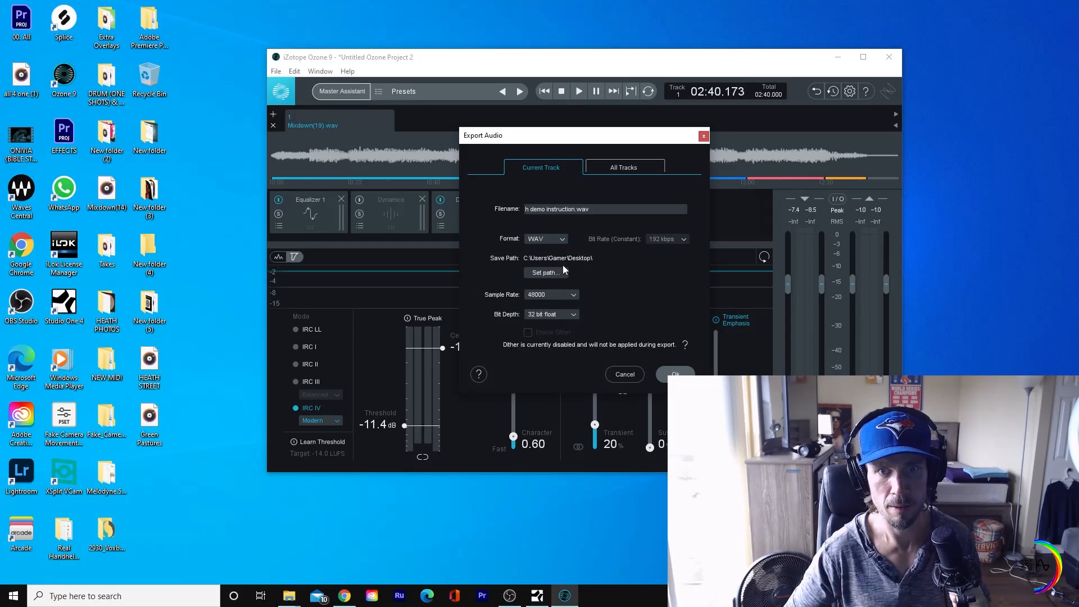
click(676, 375)
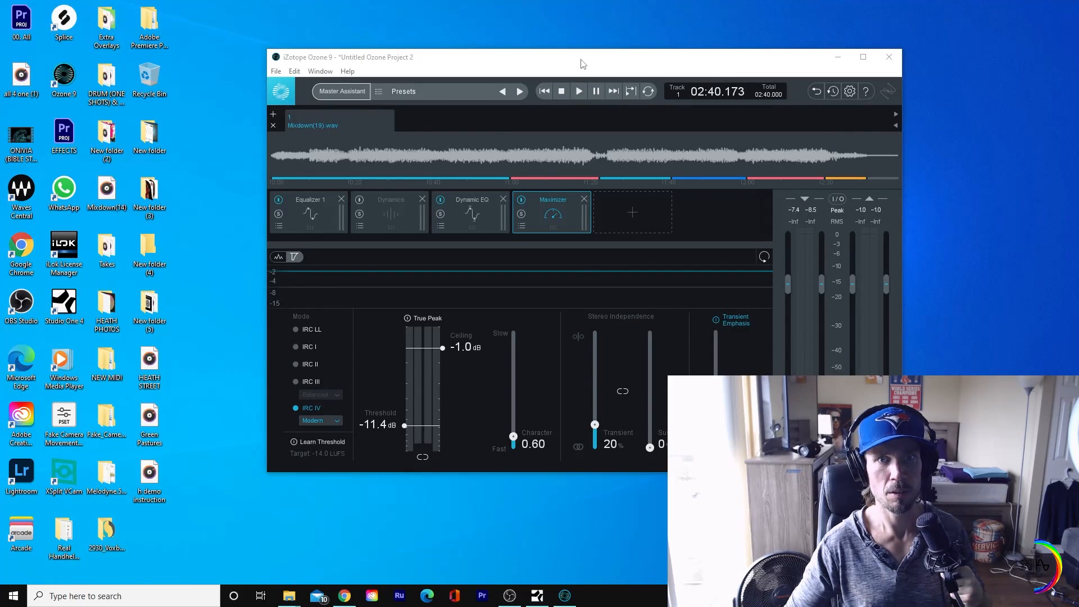
Step: Close the Ozone project without saving changes and relaunch Ozone 9 from the desktop
drag(582, 64, 659, 76)
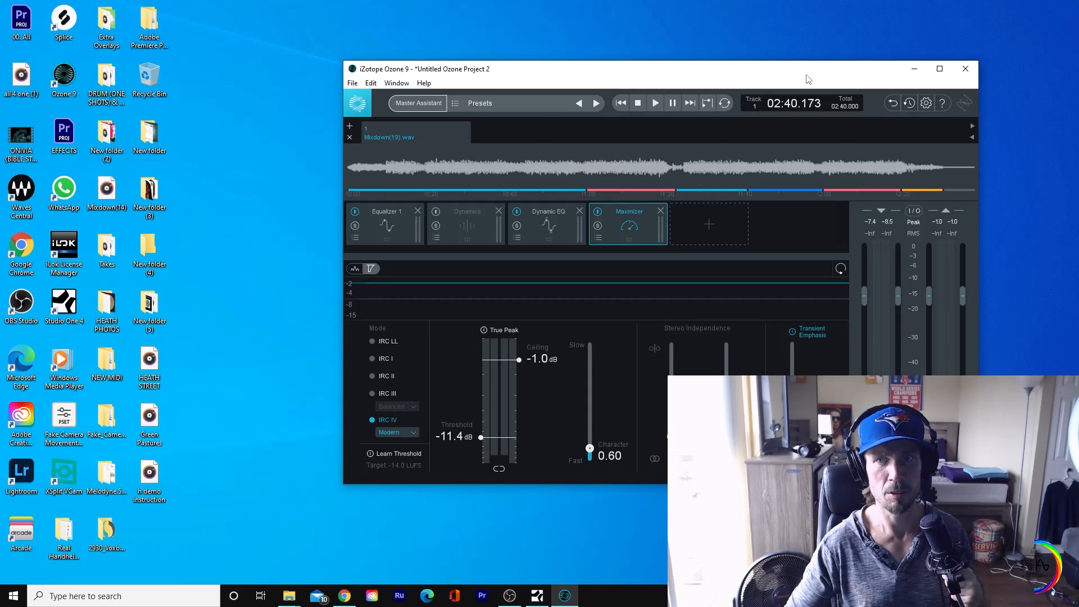
click(974, 67)
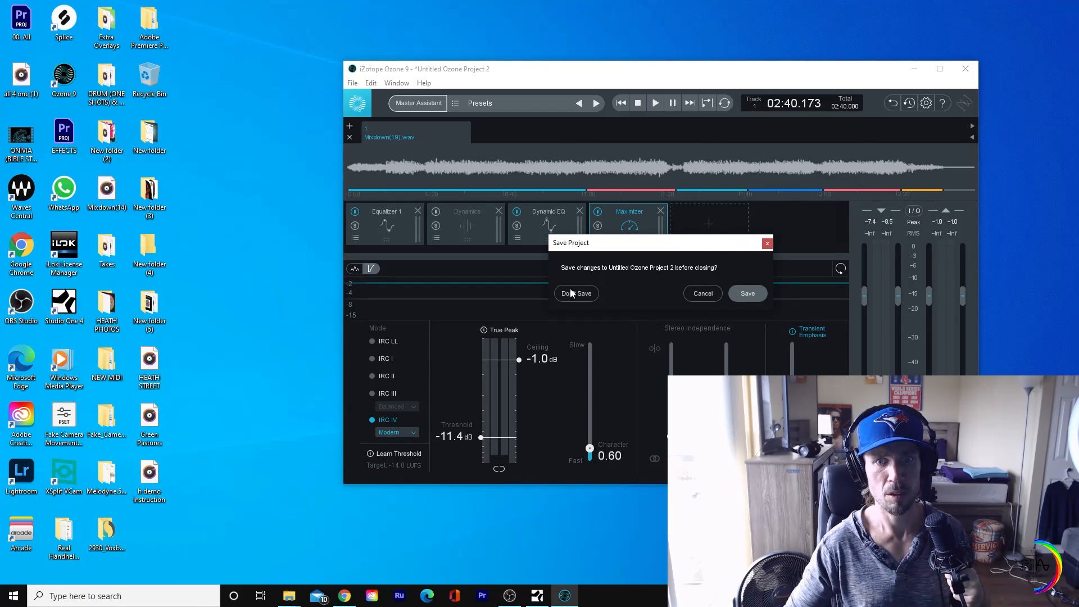
click(571, 293)
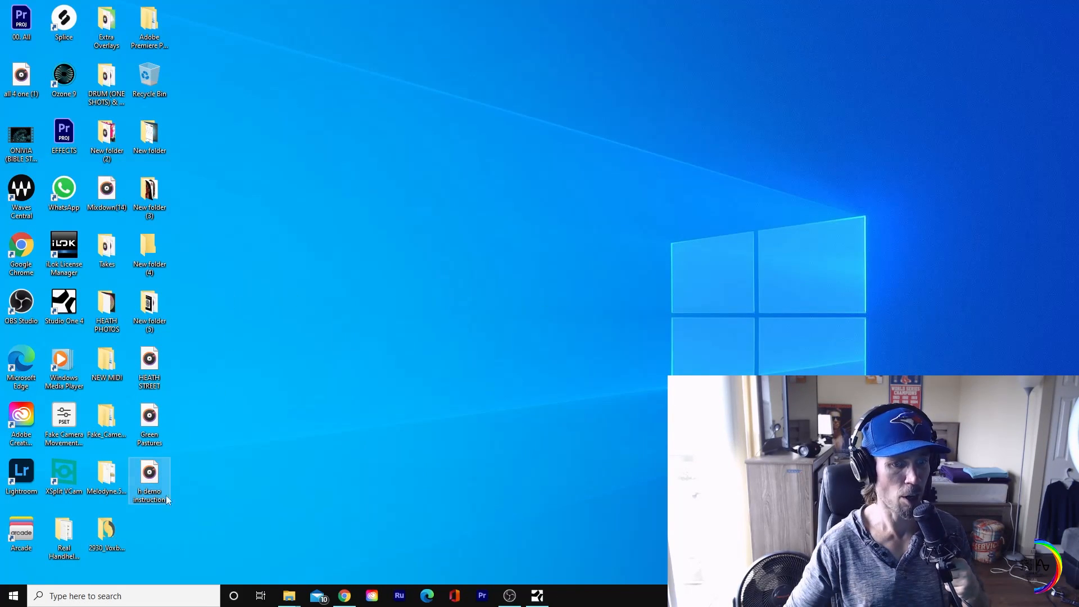
double_click(63, 81)
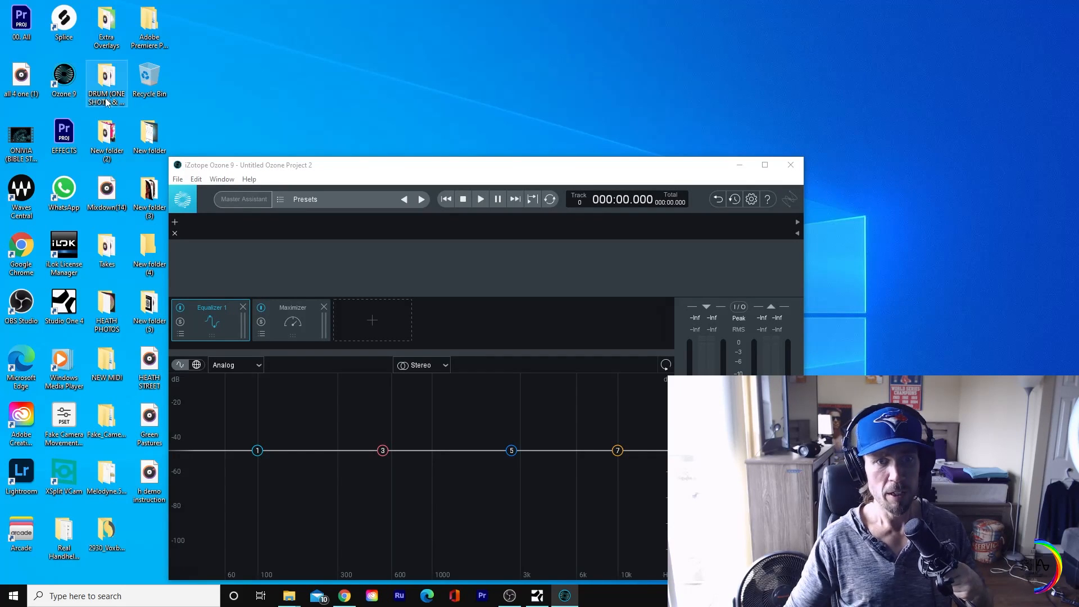
drag(294, 168, 509, 78)
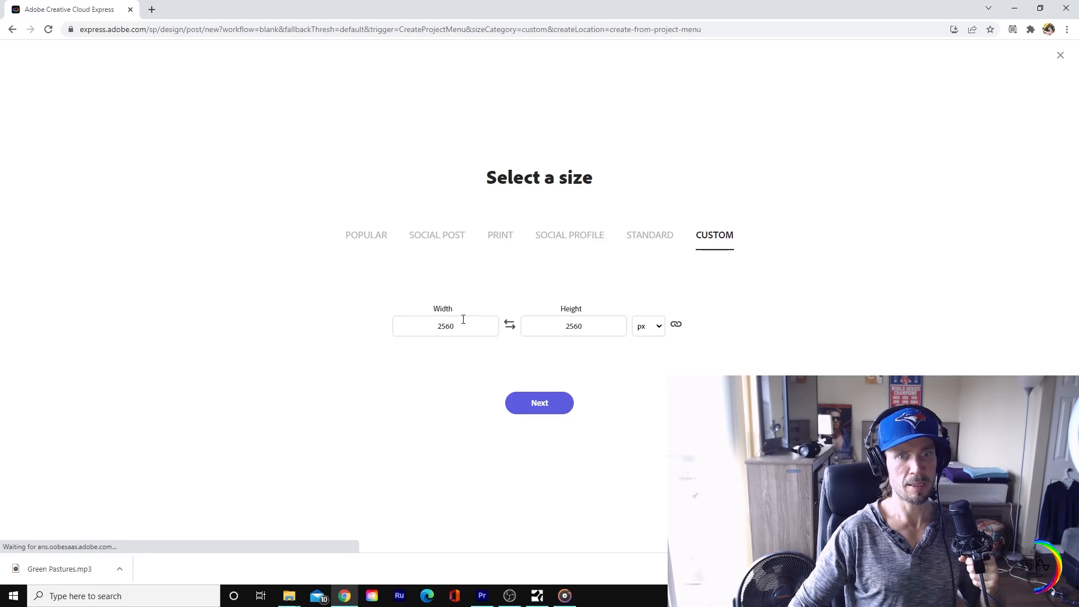
Step: In Adobe Creative Cloud Express, create a blank project with a custom size of 1920 by 1080 px
drag(463, 319, 396, 349)
text(1)
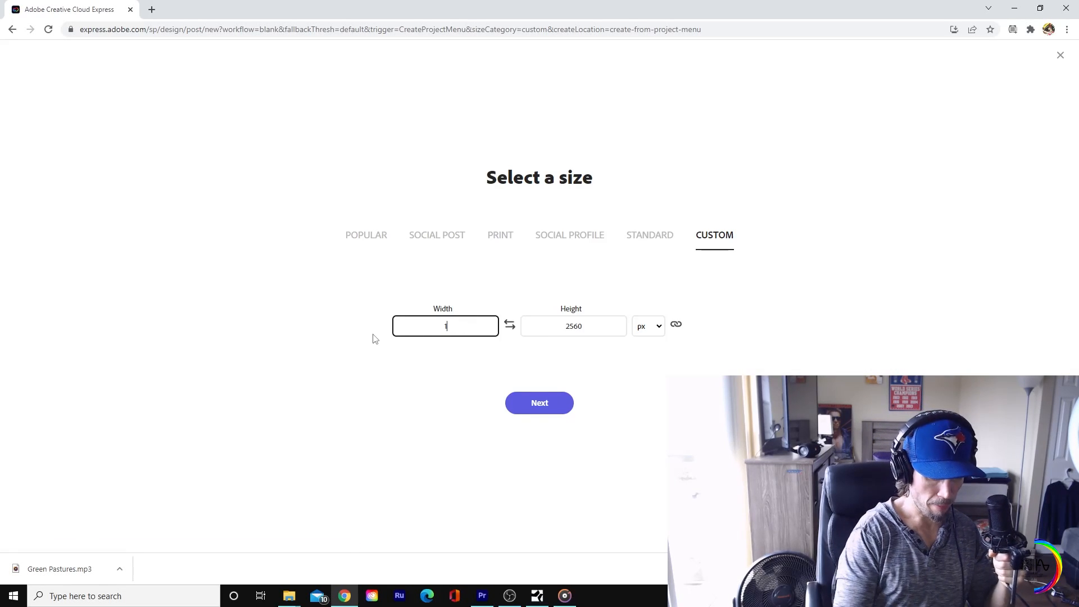
text(92)
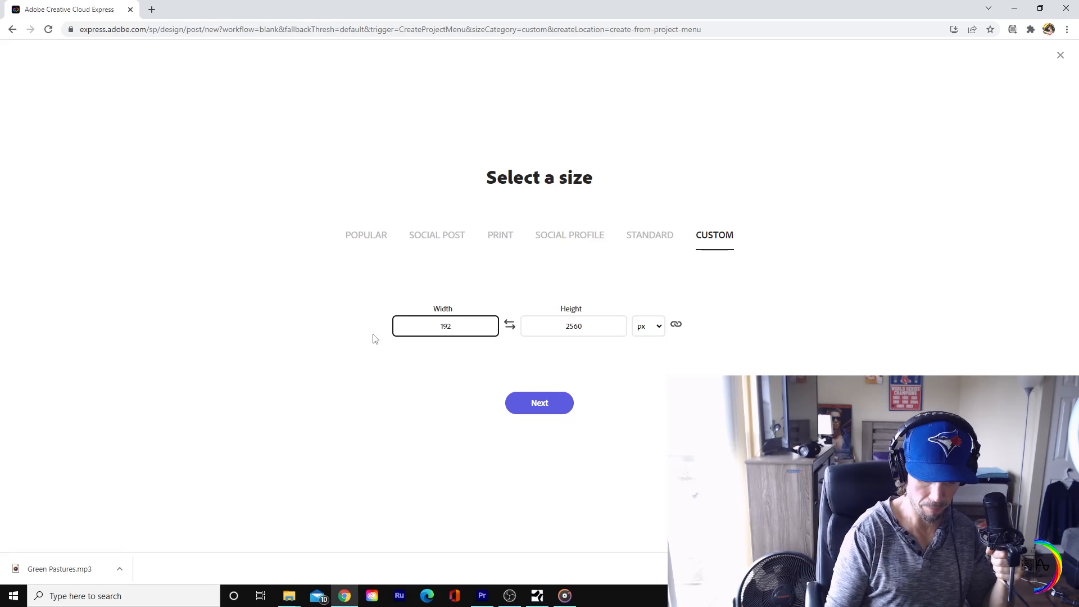
text(0)
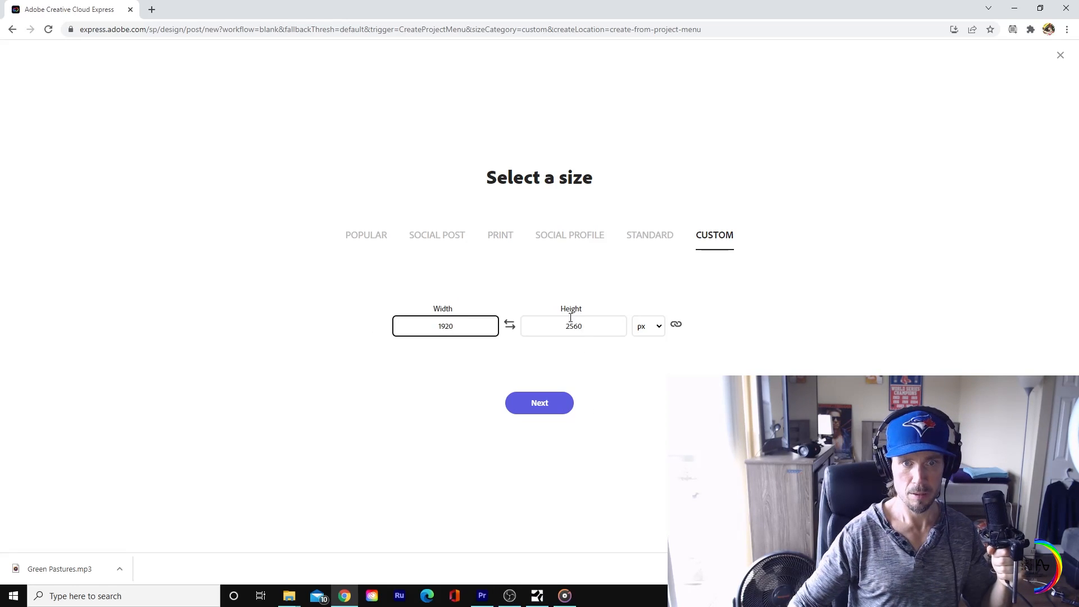
click(577, 329)
drag(585, 332, 546, 335)
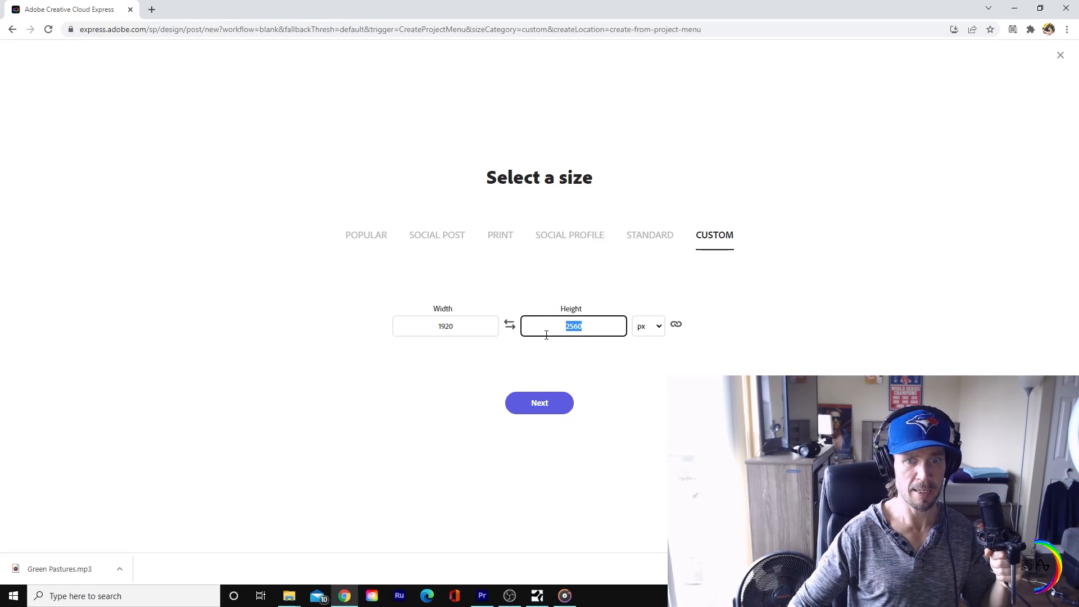
text(1080)
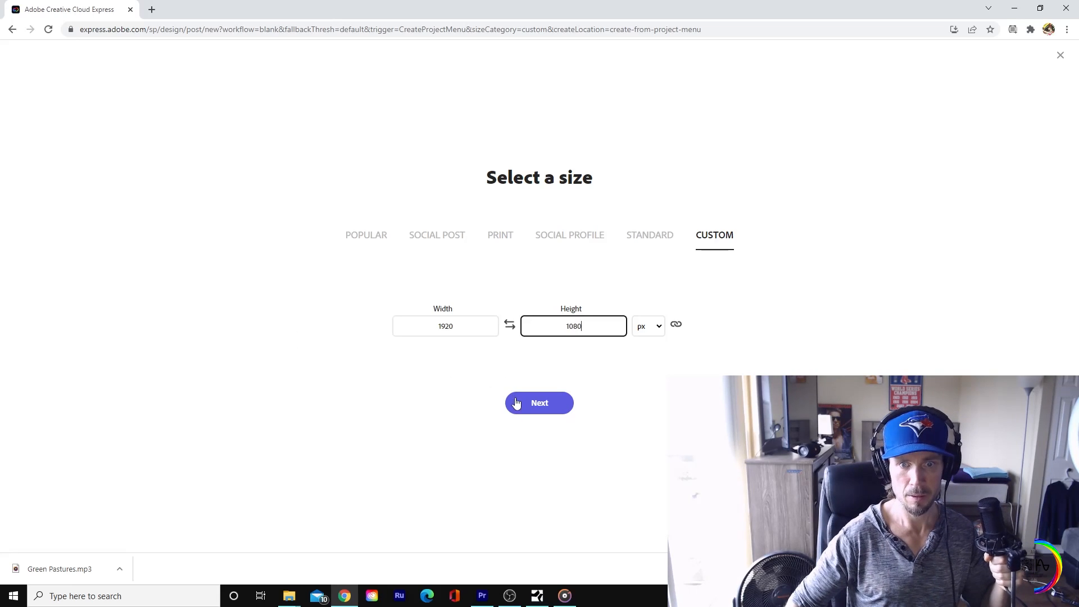
click(517, 403)
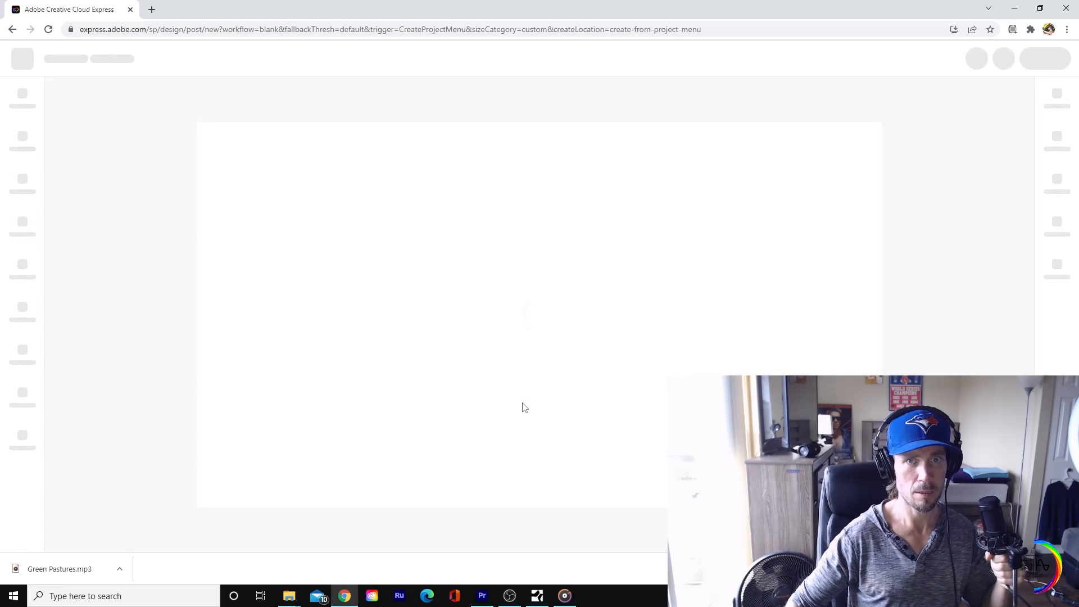
click(518, 434)
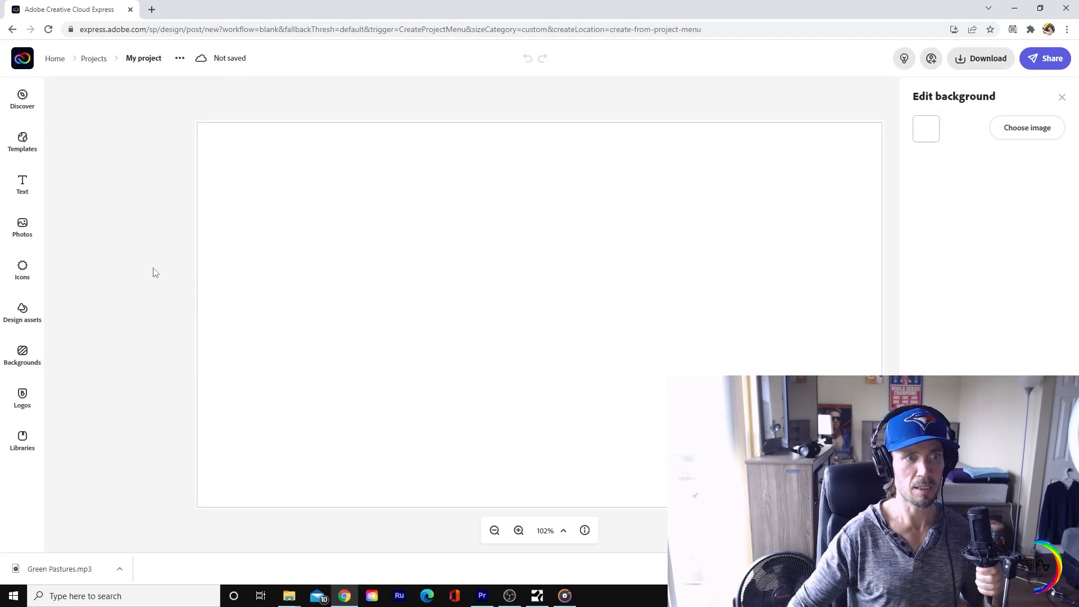
Step: Add the "Coming soon, Follow & Subscribe" social text design to the blank canvas
click(21, 194)
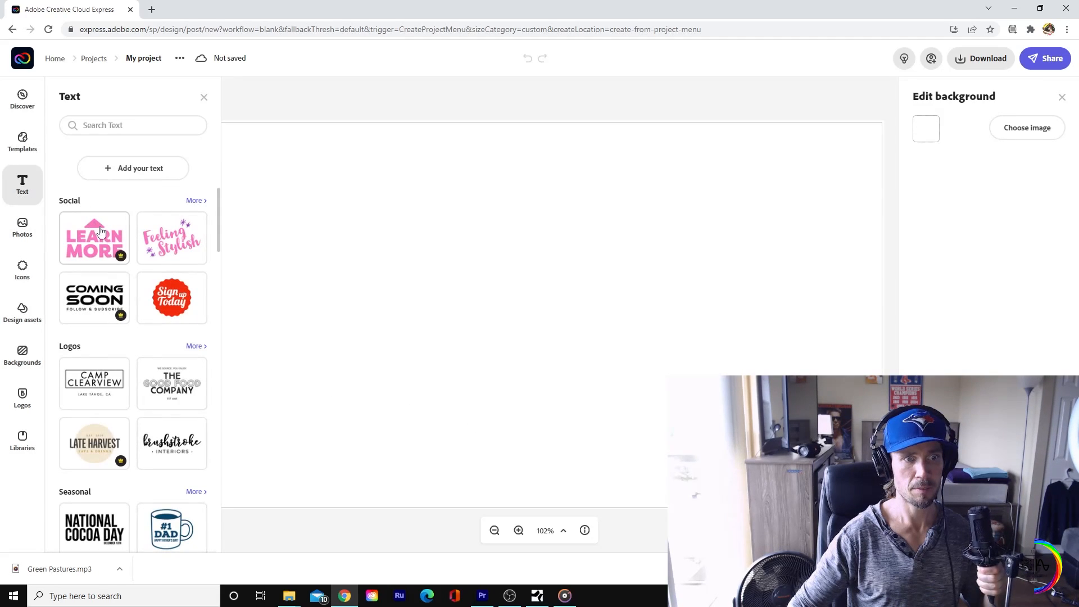
click(102, 297)
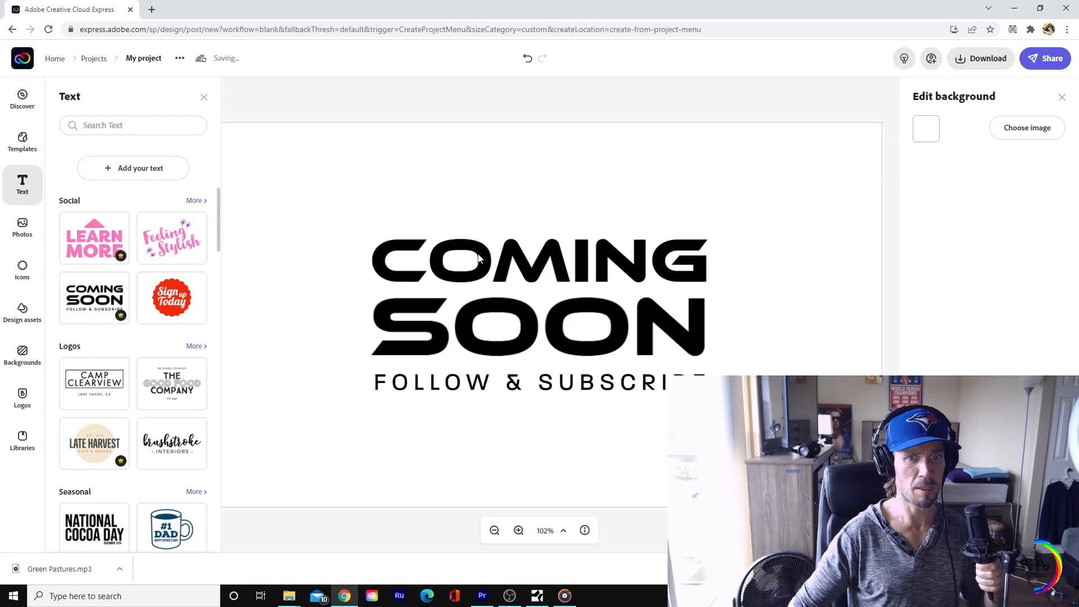
click(479, 258)
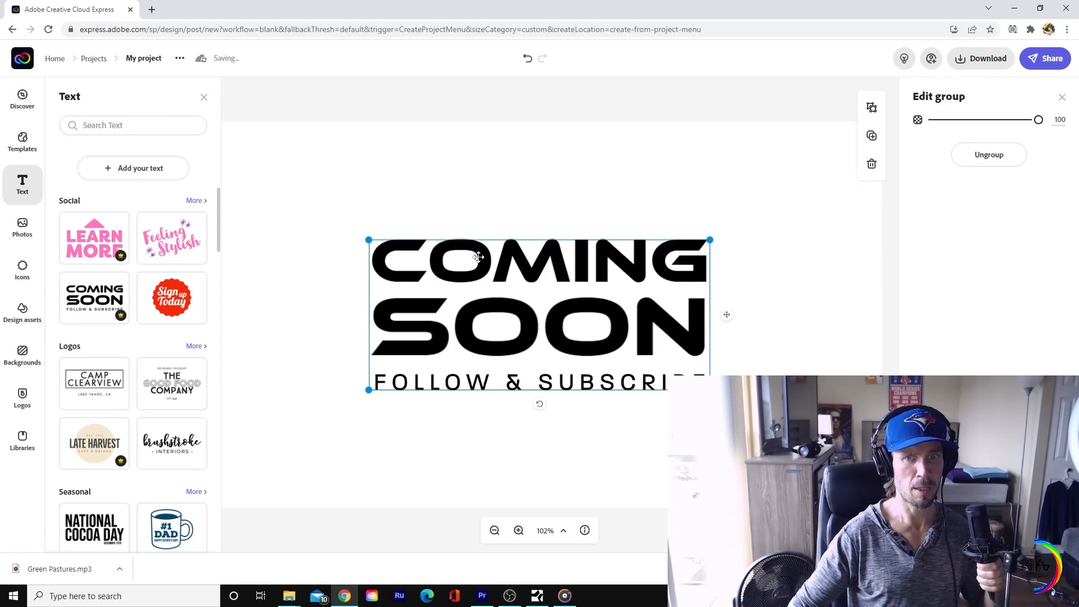
Step: Replace the "Coming soon" headline with the artist's name followed by "demo"
double_click(483, 257)
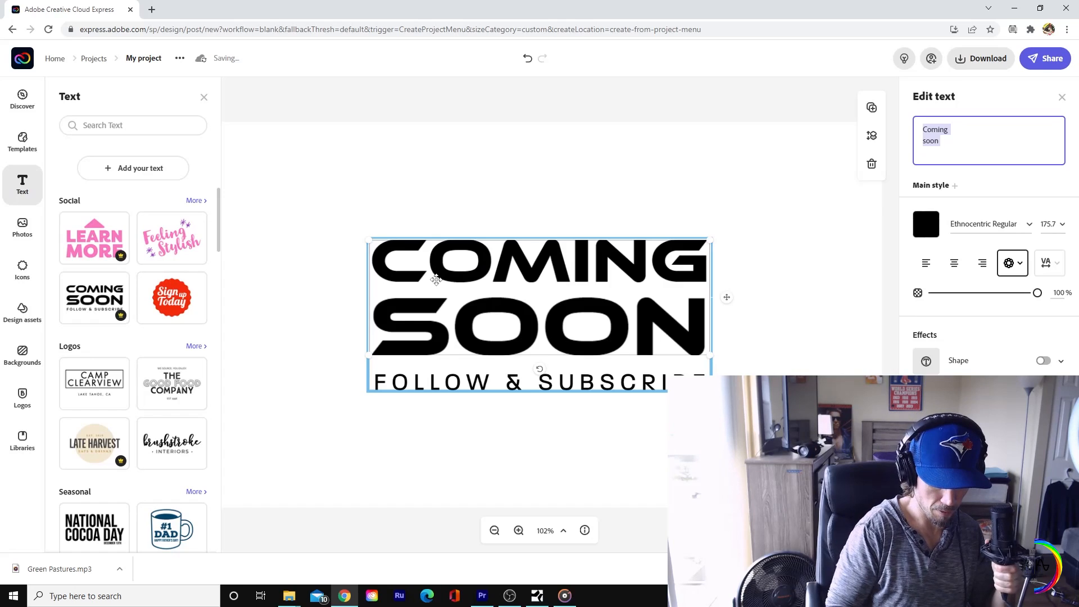
text(hea)
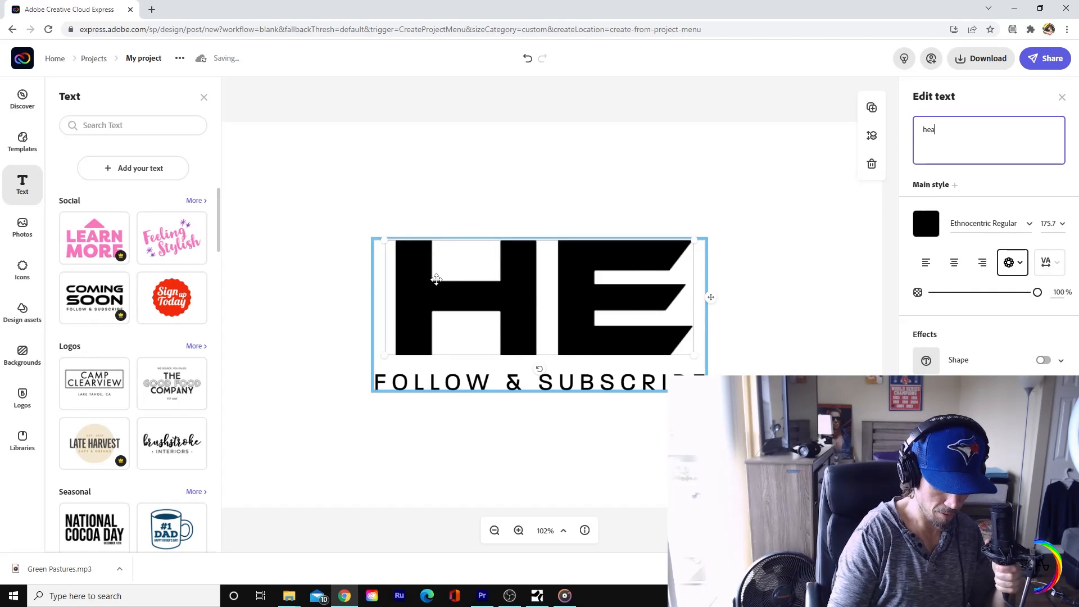
text(th demop)
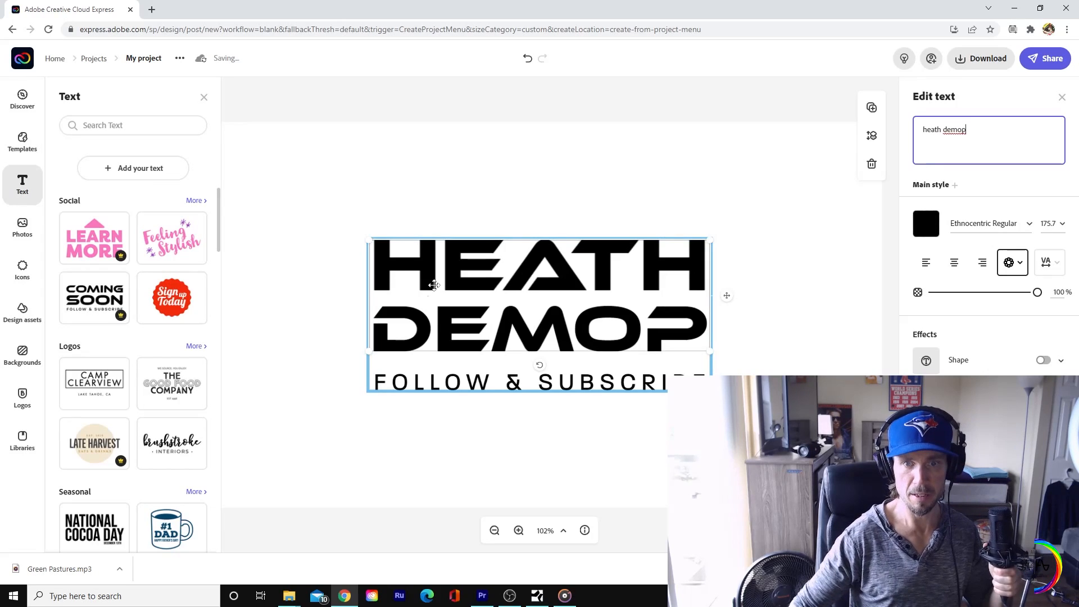
click(704, 324)
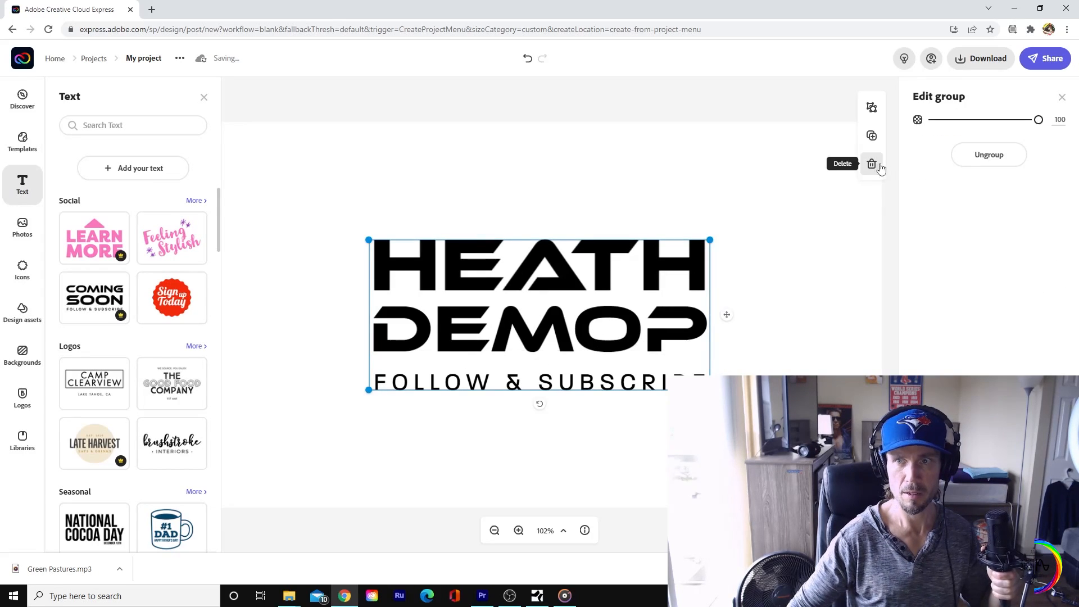
click(585, 321)
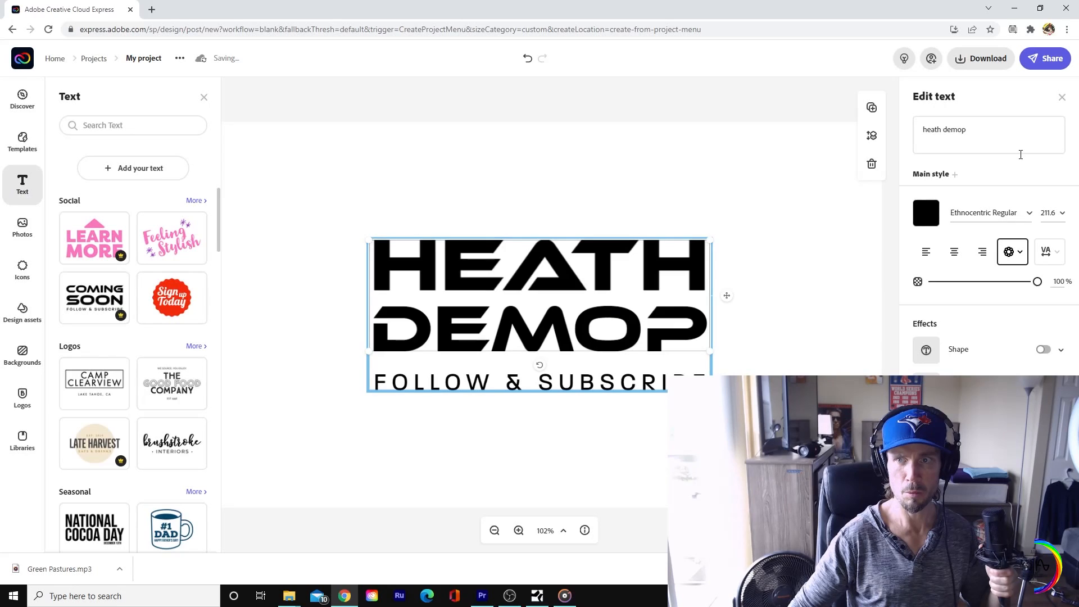
click(981, 141)
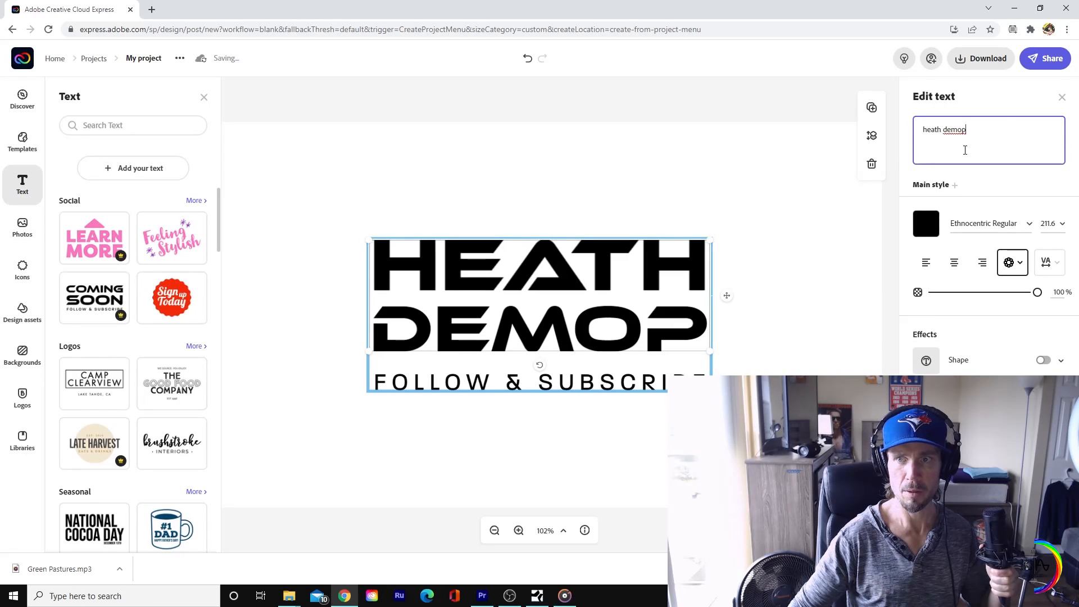
key(BackSpace)
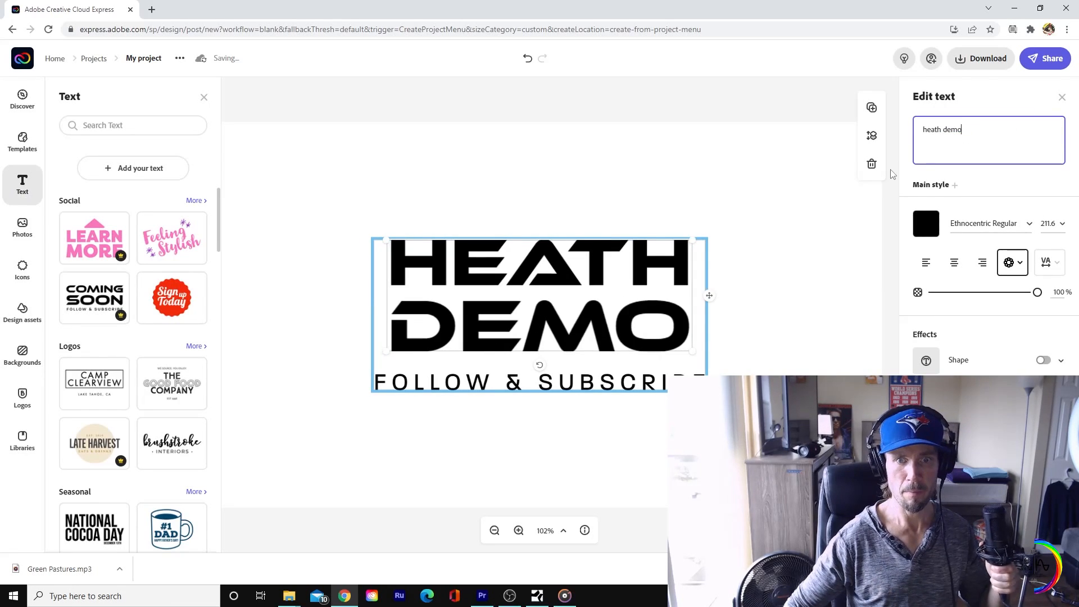
Step: Enlarge the grouped headline and subscribe text and center it on the canvas
click(710, 230)
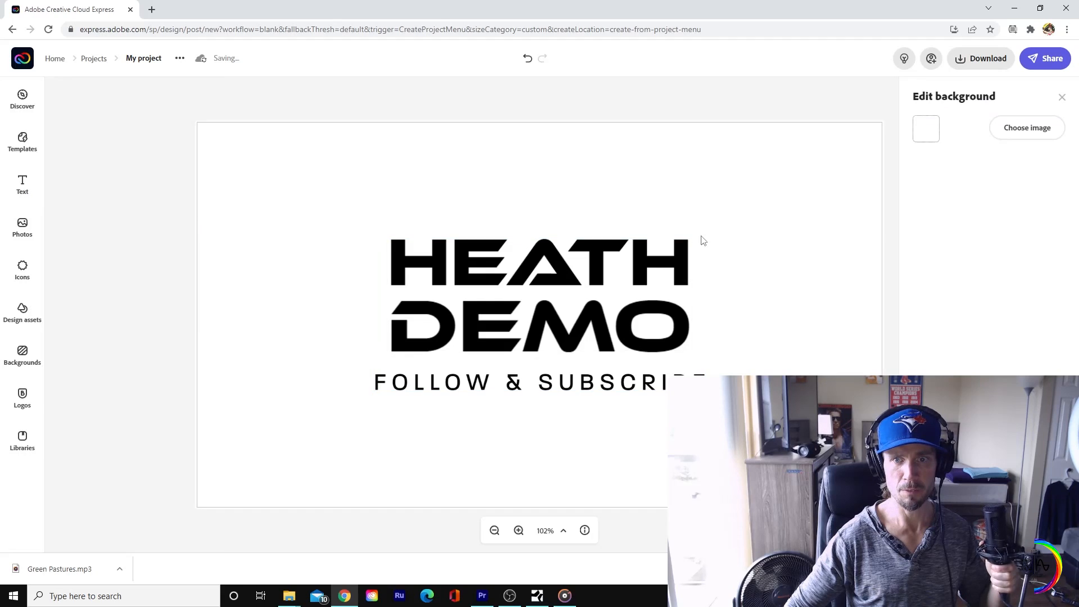
click(668, 269)
drag(707, 237, 833, 134)
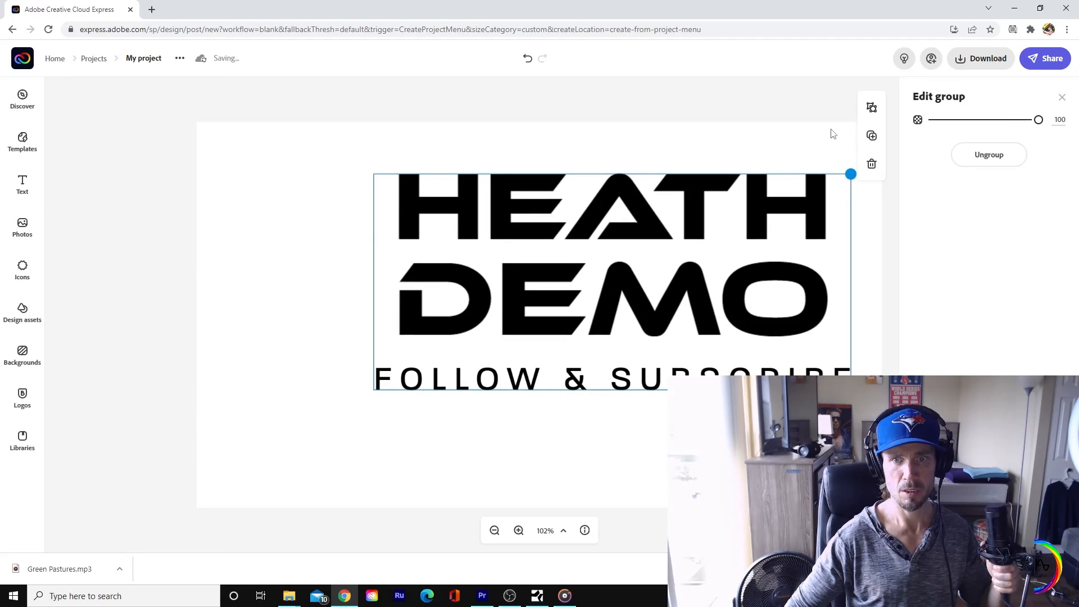
drag(646, 284, 601, 312)
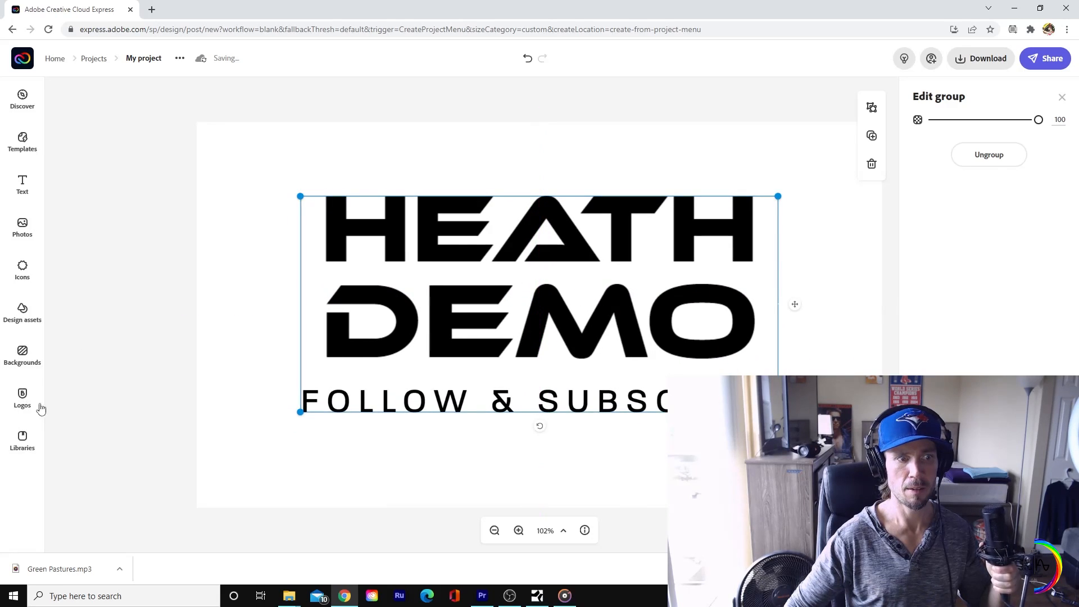
Step: Add the rainbow AAA logo with the QR code from the saved logos to the canvas
click(22, 396)
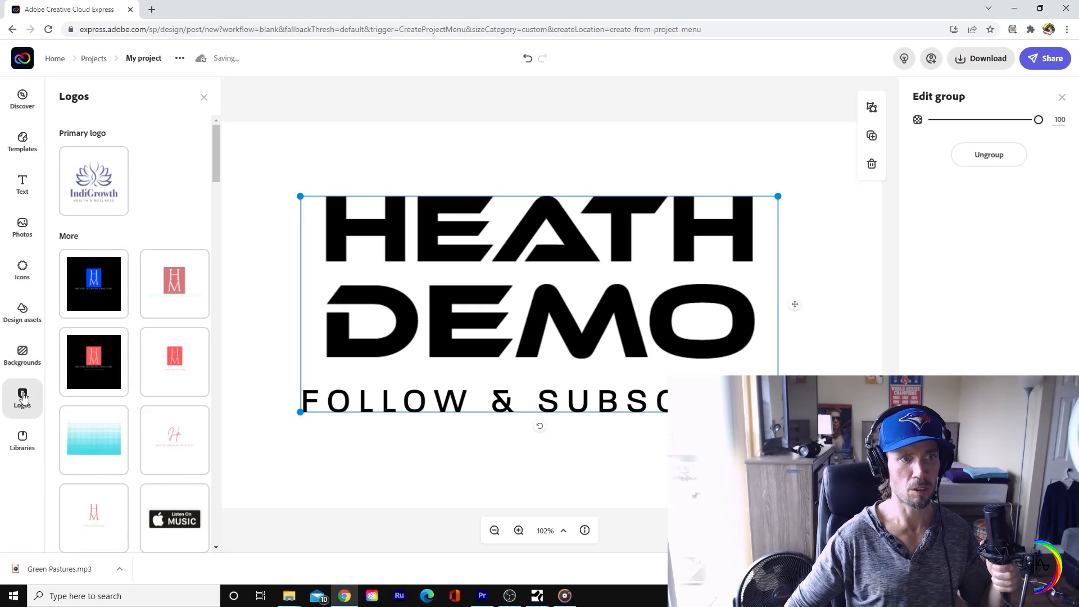
drag(215, 174, 199, 525)
click(174, 333)
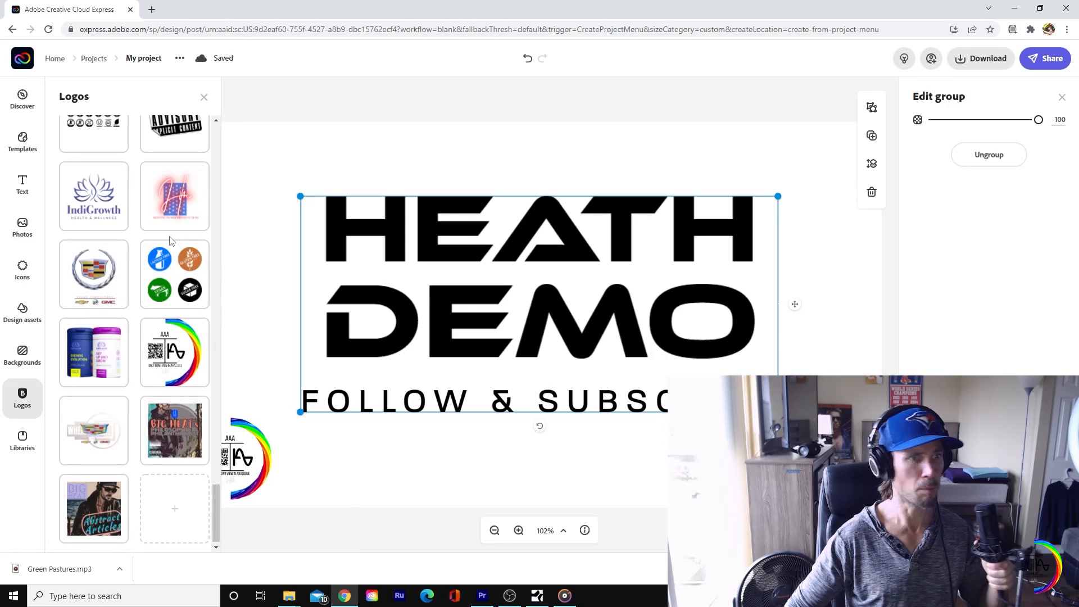
Step: Find the round Space Command astronaut logo among the saved logos and add it to the canvas
scroll(183, 371, up, 4)
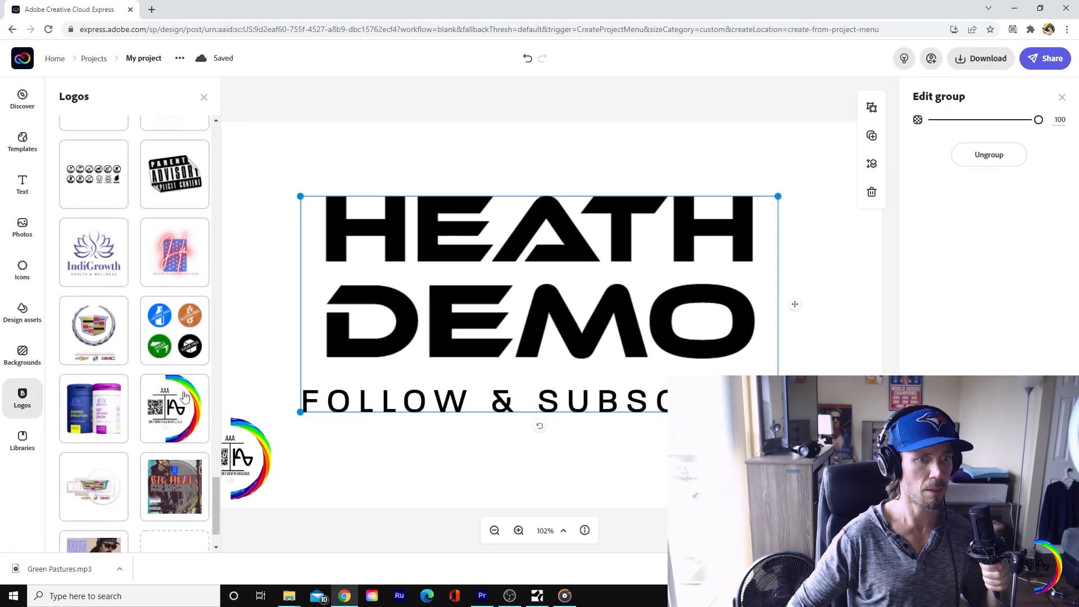
scroll(191, 385, up, 7)
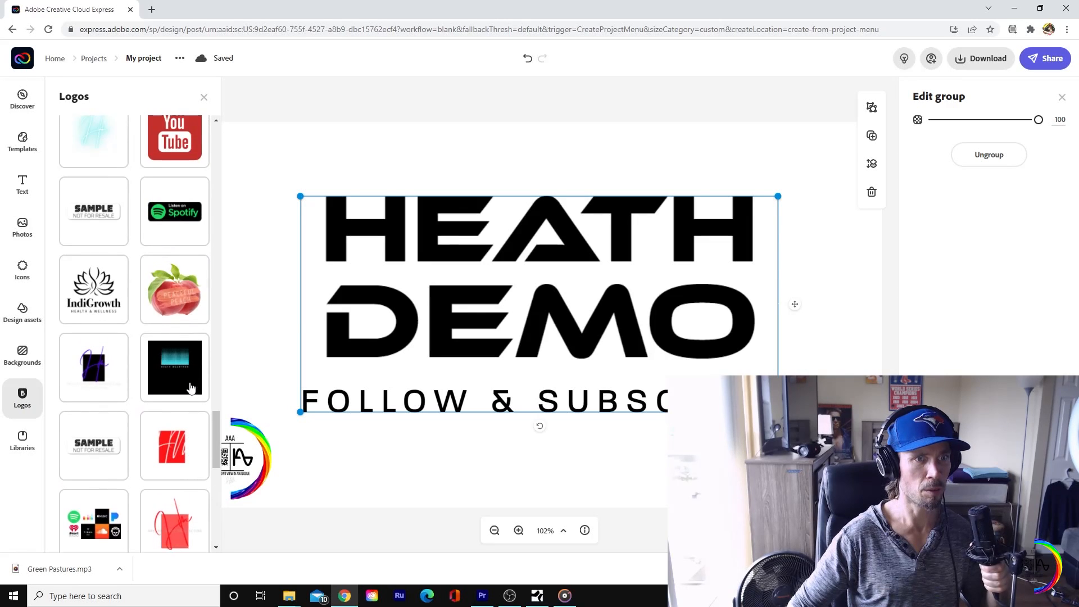
scroll(194, 382, down, 3)
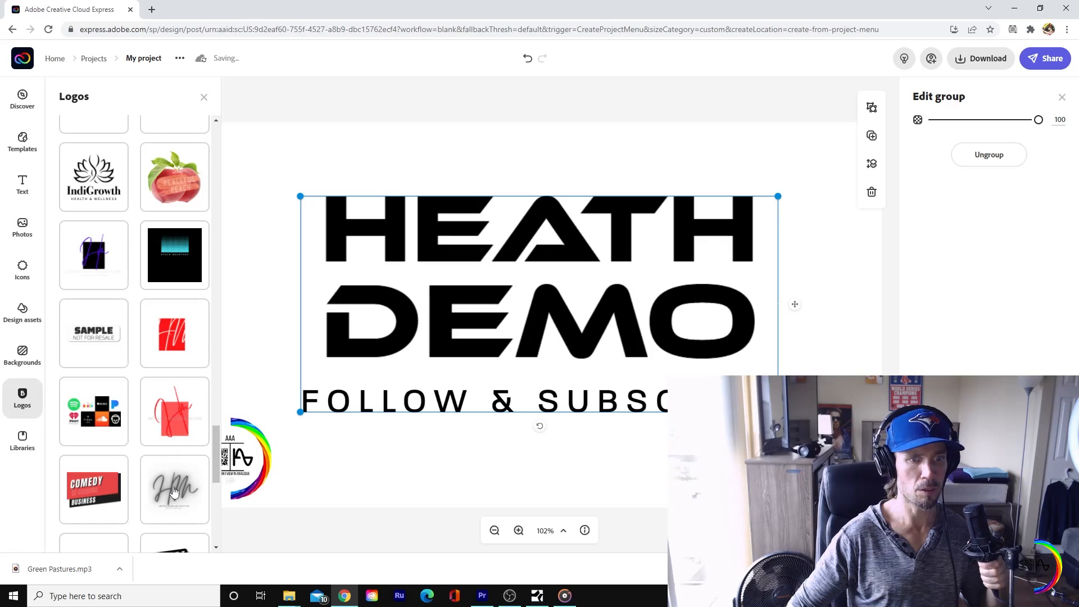
scroll(181, 192, up, 5)
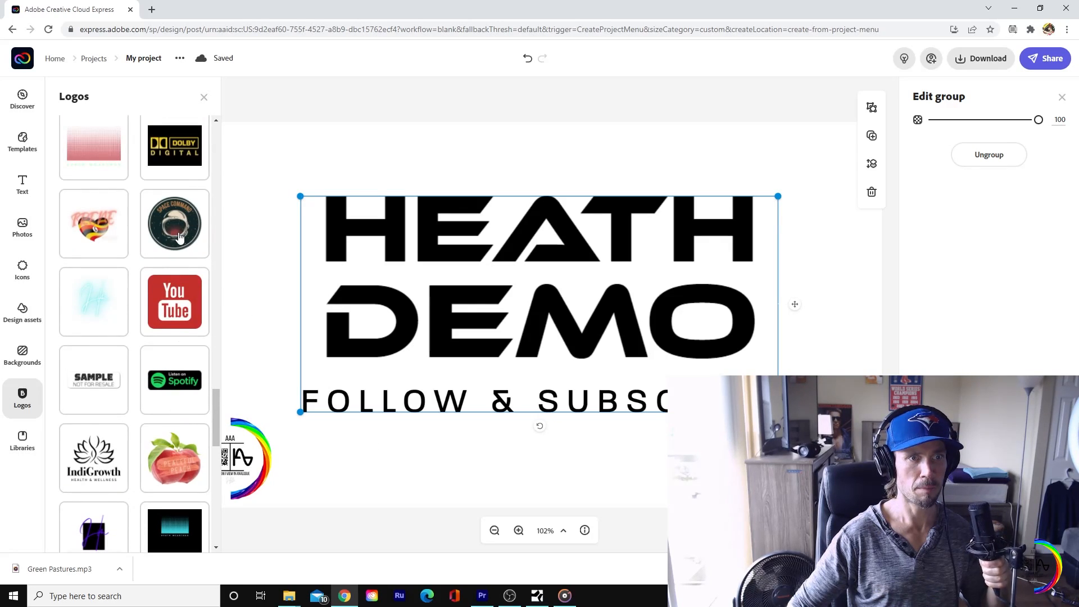
click(178, 238)
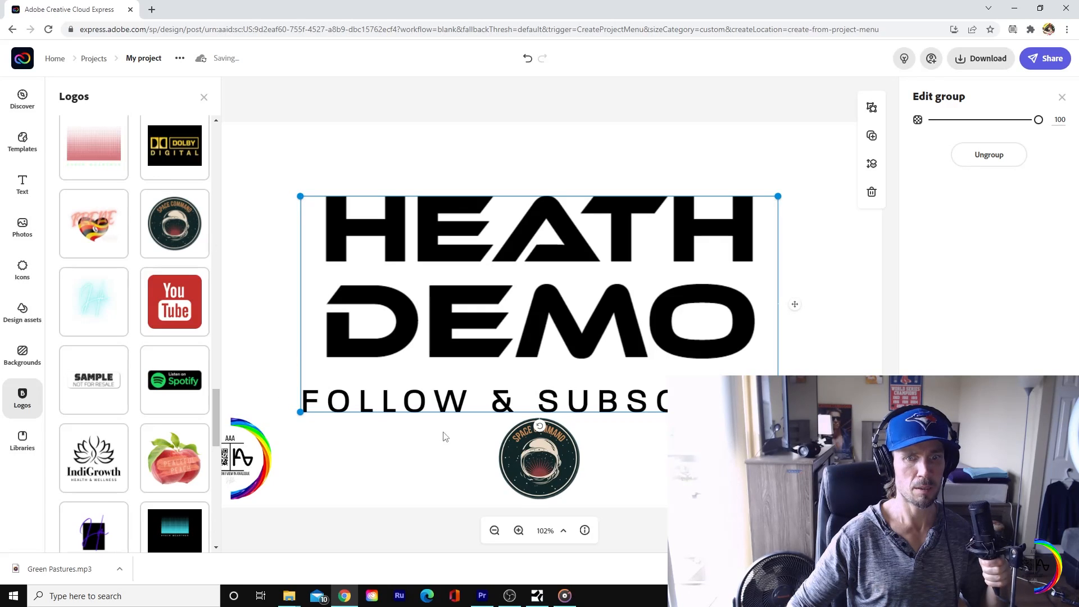
Step: Try the Space Command logo in the upper-left corner of the canvas at a slightly smaller size
drag(538, 453, 238, 148)
click(203, 97)
click(245, 156)
drag(293, 210, 286, 205)
click(306, 108)
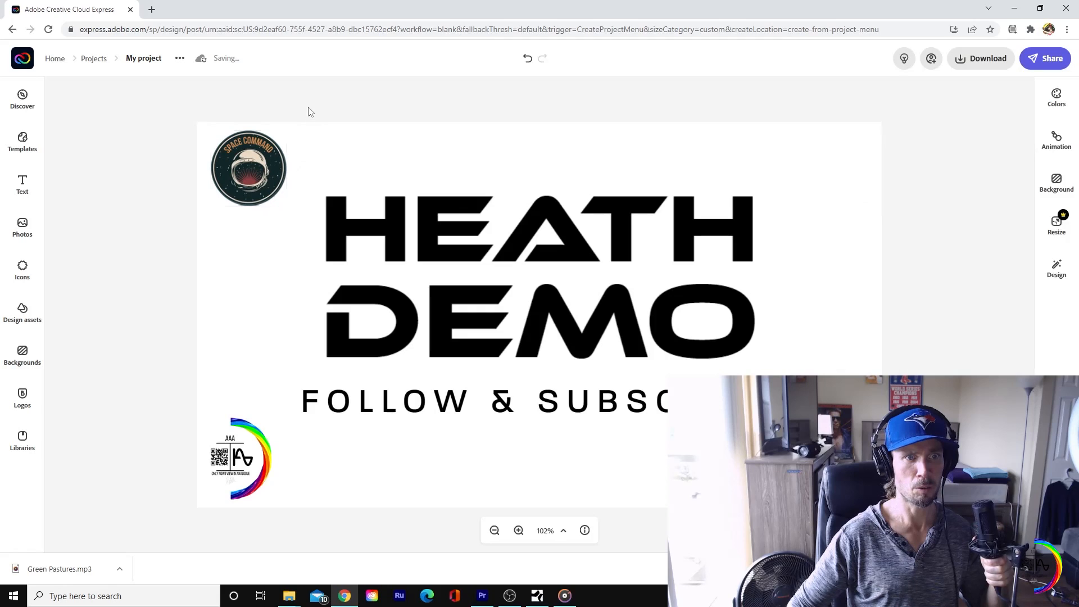
click(272, 188)
click(355, 160)
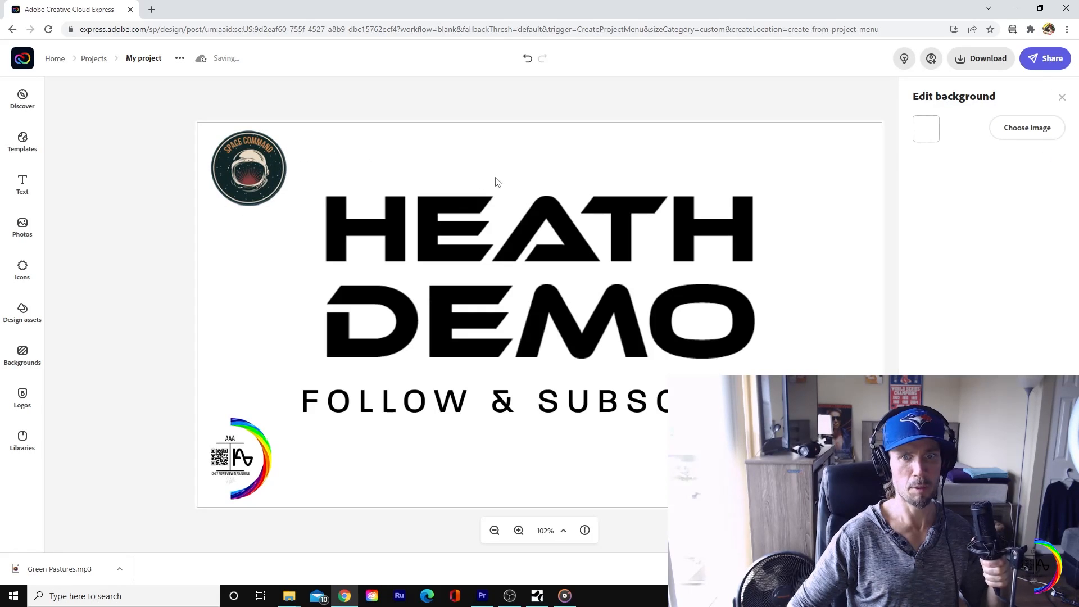
Step: Place the Space Command logo centered below the subscribe text and shrink it slightly to fit there
drag(229, 187, 592, 409)
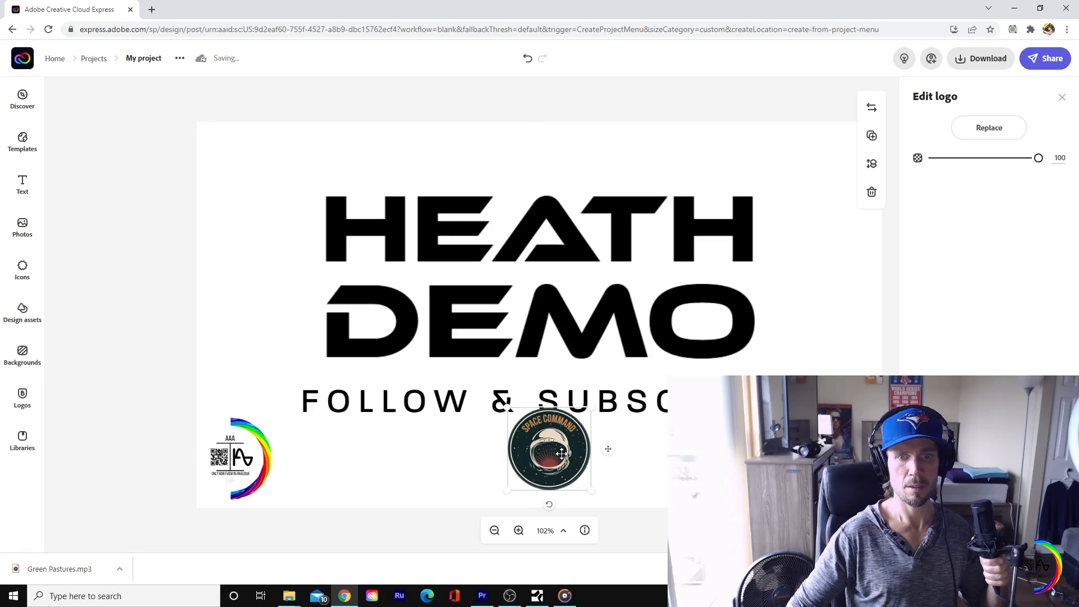
drag(562, 454, 564, 469)
mouse_move(587, 423)
mouse_down()
mouse_move(580, 429)
mouse_move(586, 422)
mouse_up()
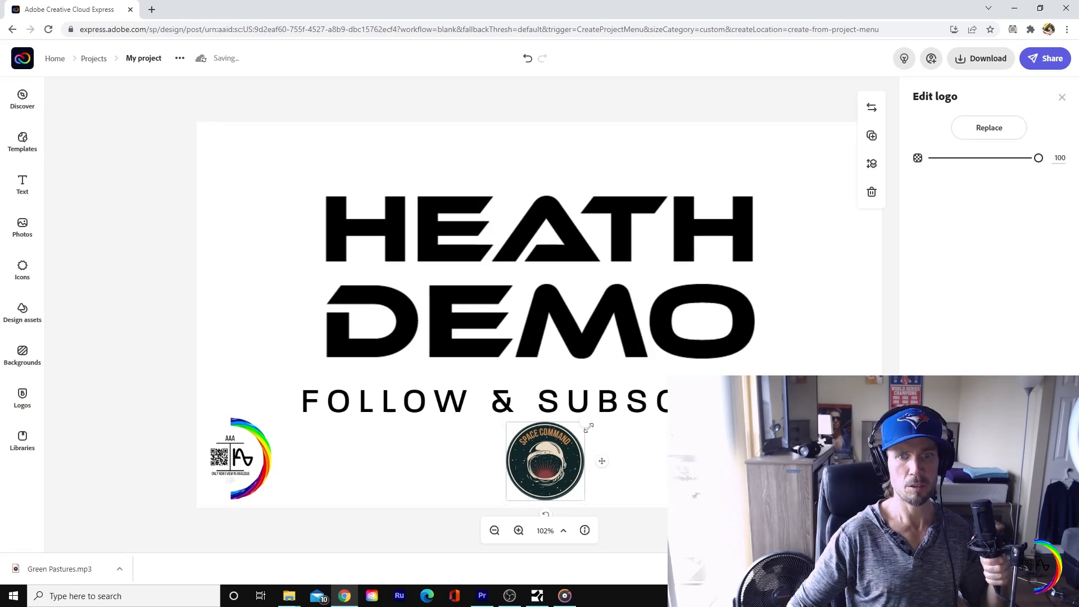
Step: Try grey #706F6B, yellow #FFE184 and the brand palette's dark grey as the canvas background color
click(830, 335)
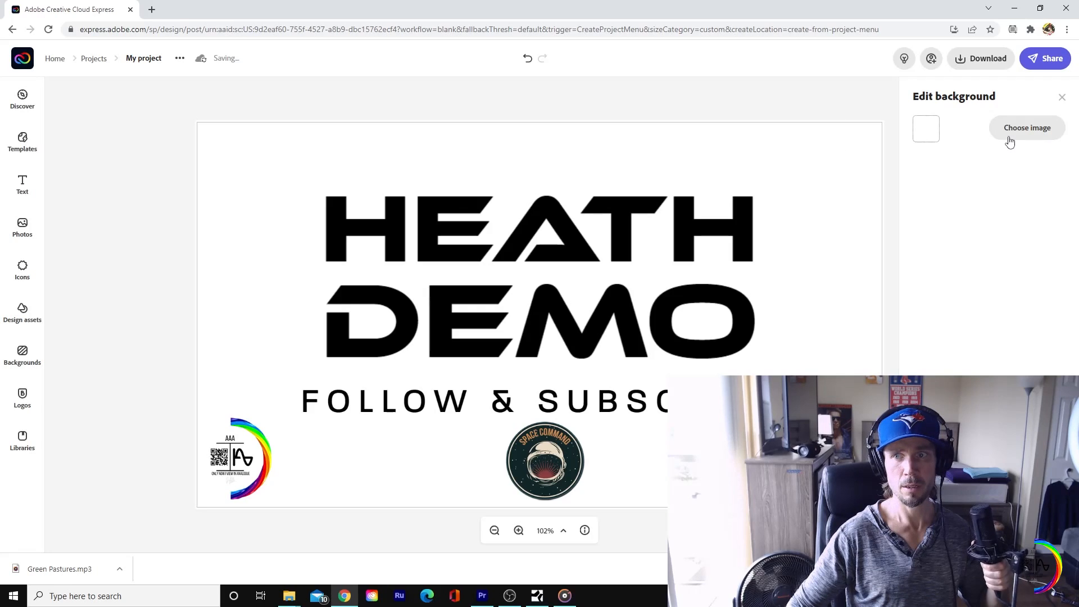
click(917, 137)
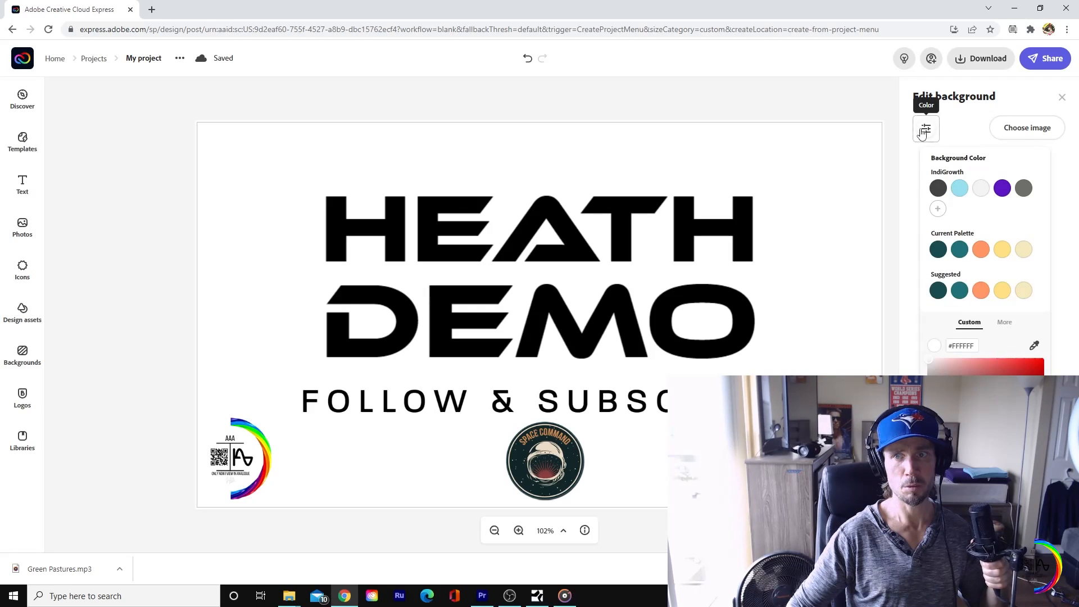
click(1031, 195)
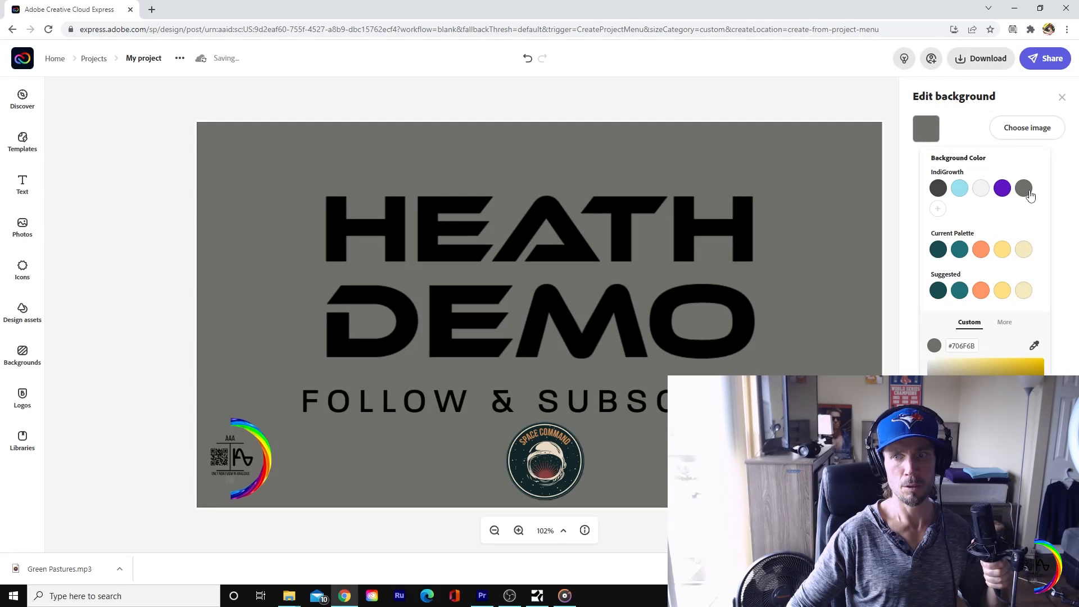
click(1001, 251)
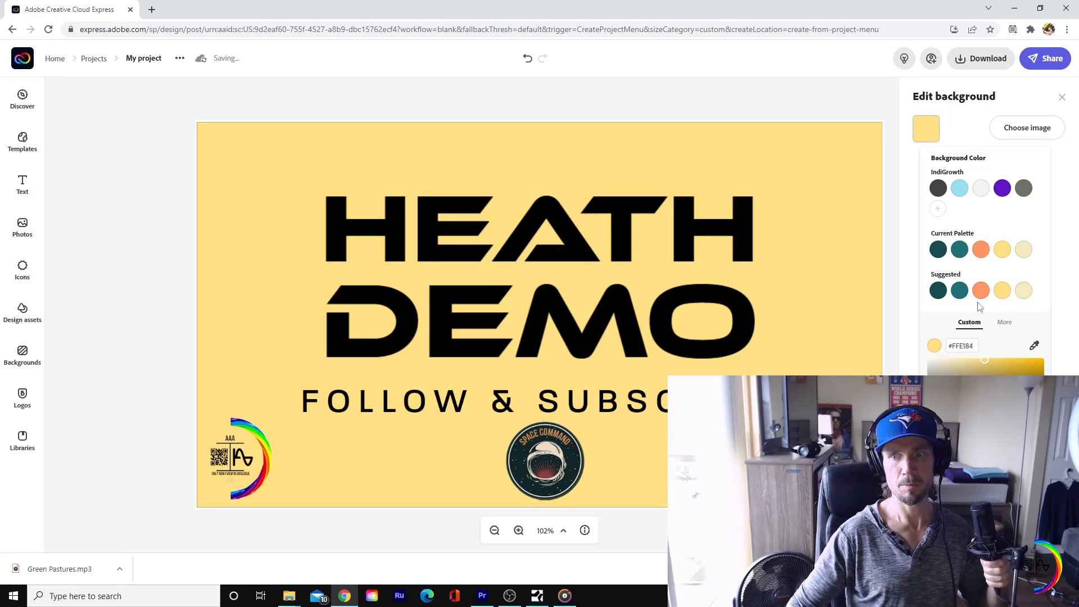
click(938, 188)
click(674, 225)
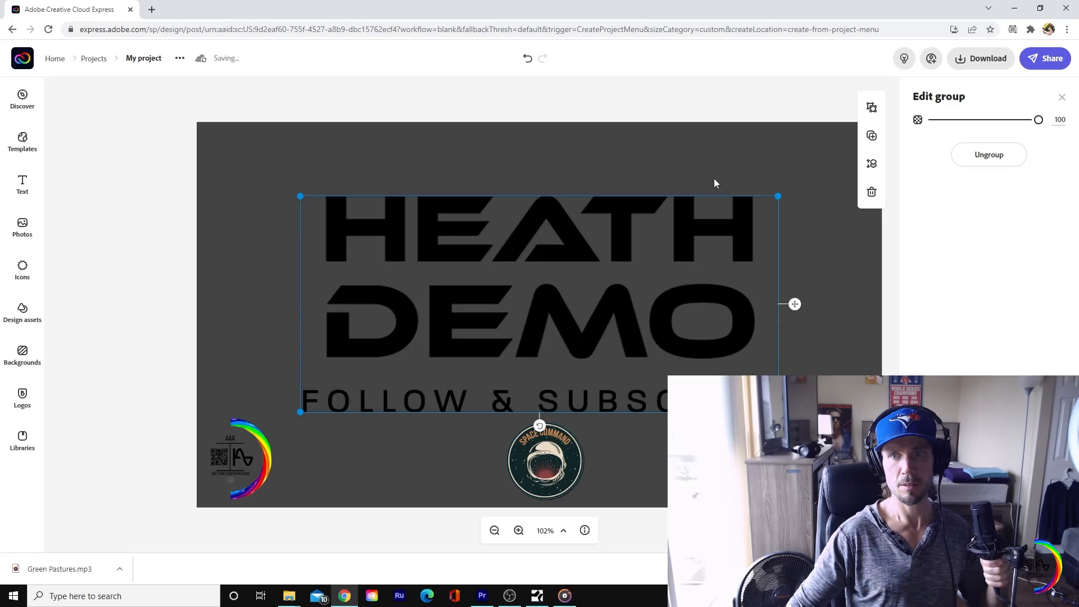
Step: Set the canvas background color to the brand palette's light grey #F2F2F2
click(683, 175)
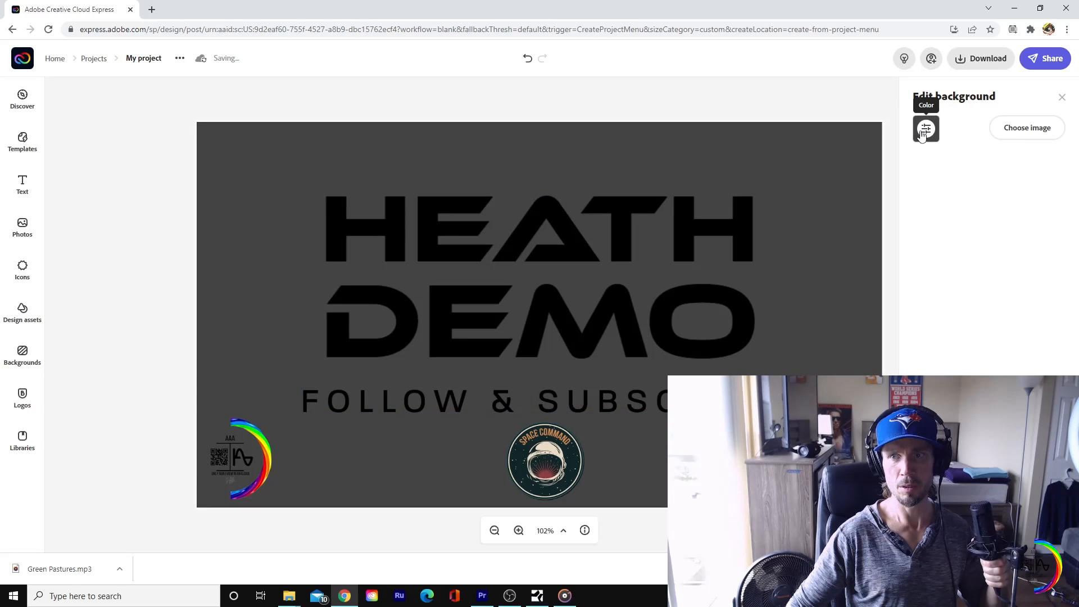
click(922, 130)
click(981, 189)
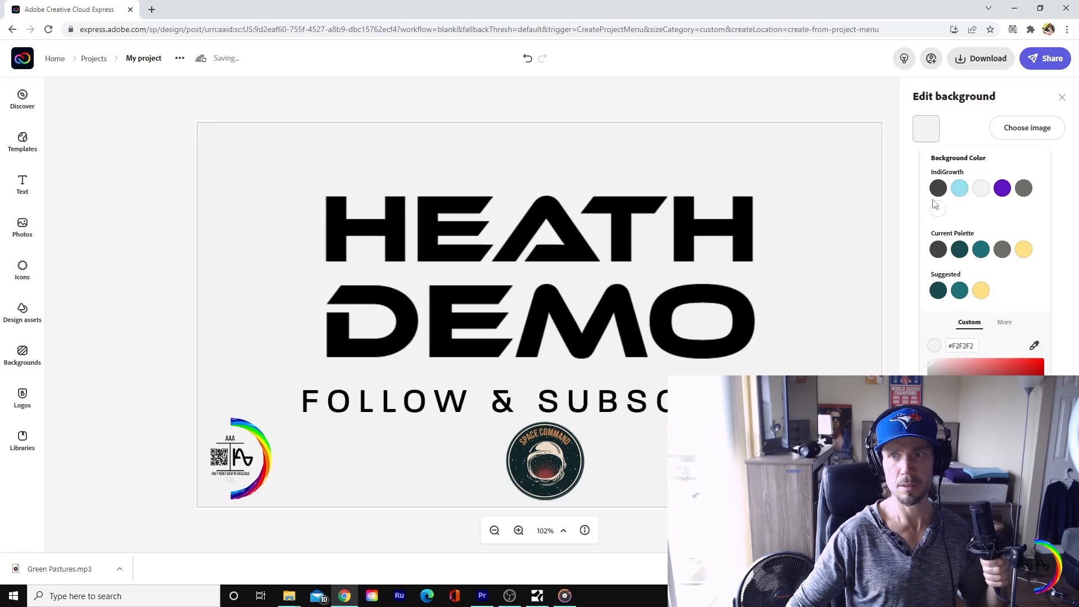
Step: Move the text group up slightly to leave more space above the Space Command logo
mouse_move(686, 243)
mouse_down()
mouse_move(683, 218)
mouse_move(679, 228)
mouse_up()
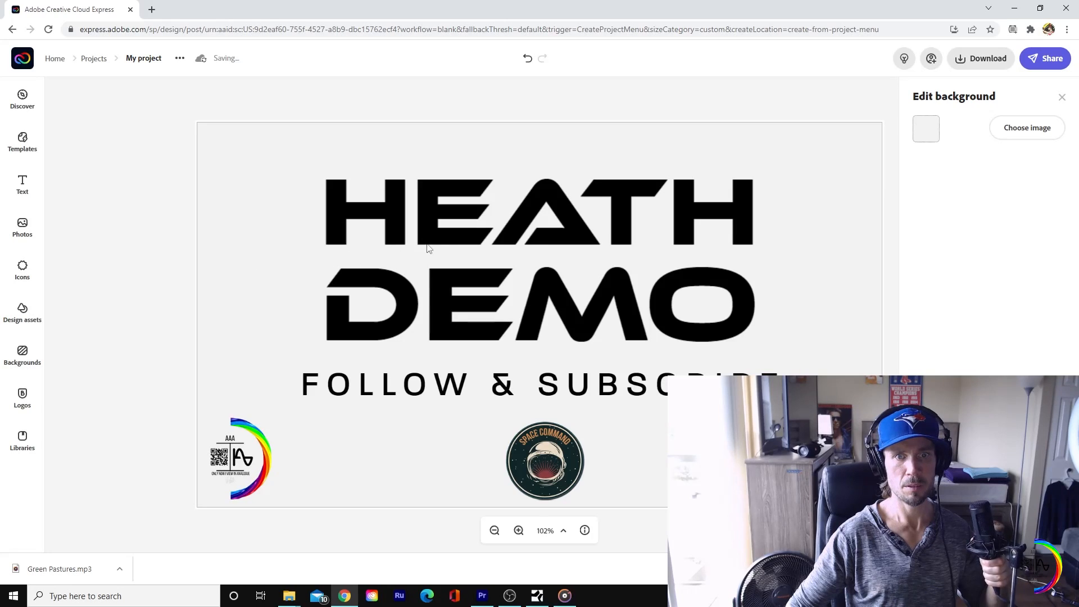
drag(428, 243, 430, 253)
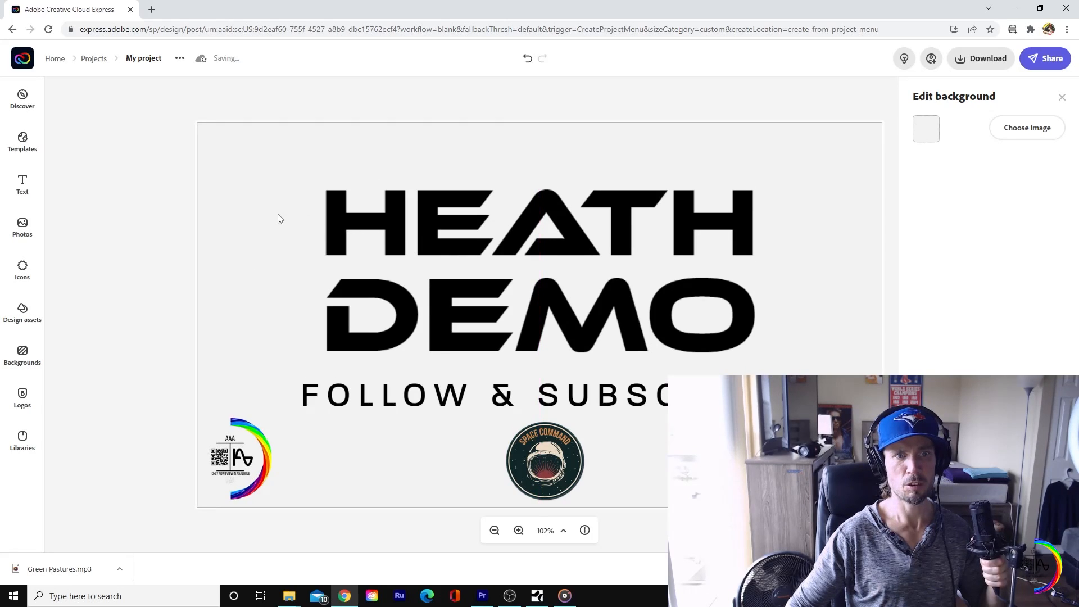
Step: Search the stock photos for "studio" and use the photo studio shot with softbox lights as the canvas background
click(22, 227)
scroll(141, 453, down, 4)
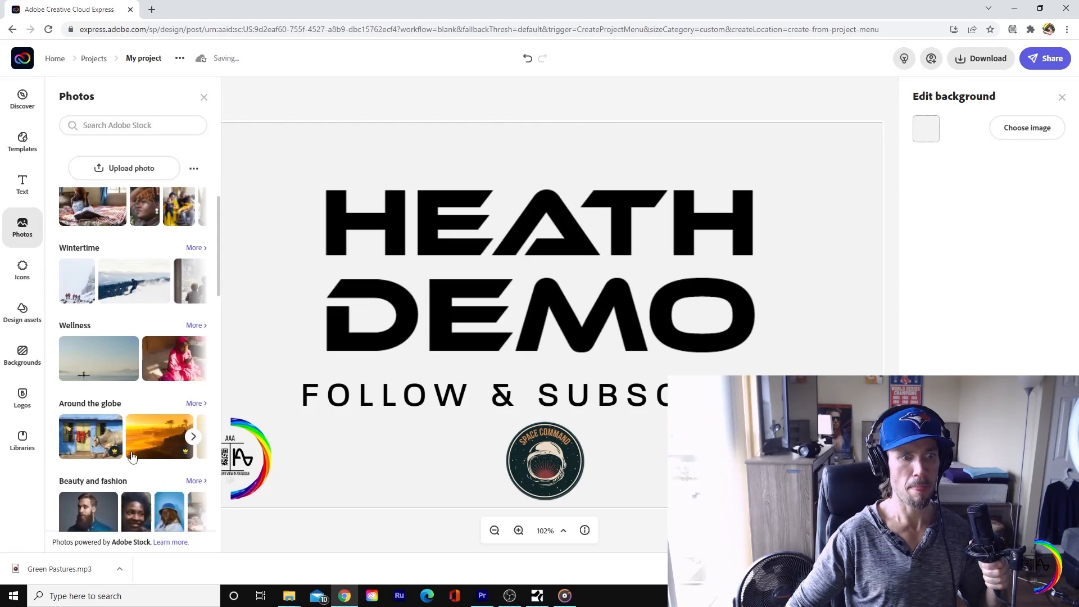
scroll(134, 416, up, 4)
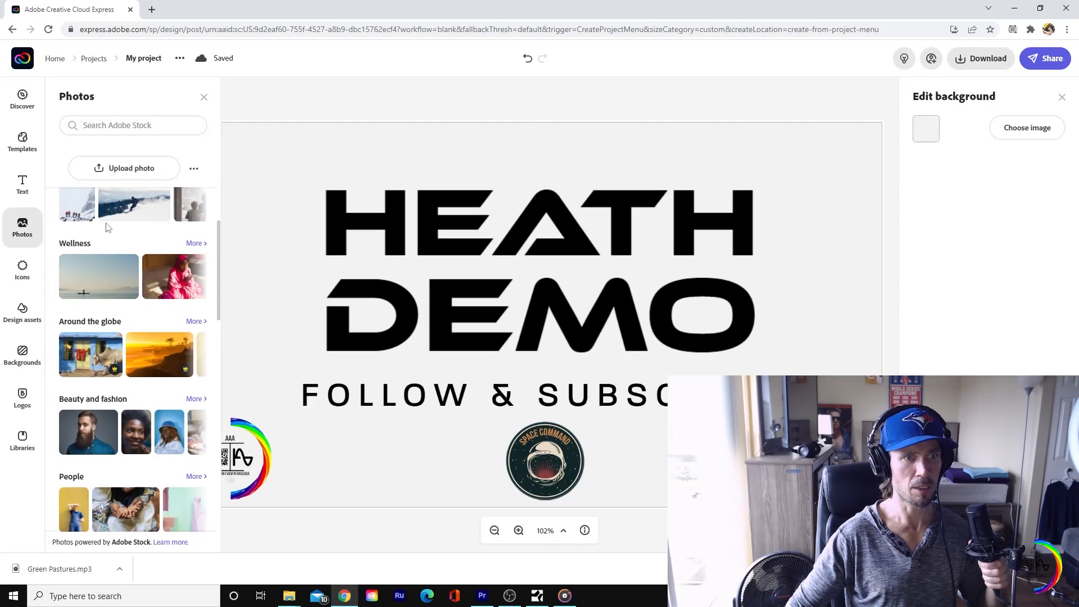
click(153, 129)
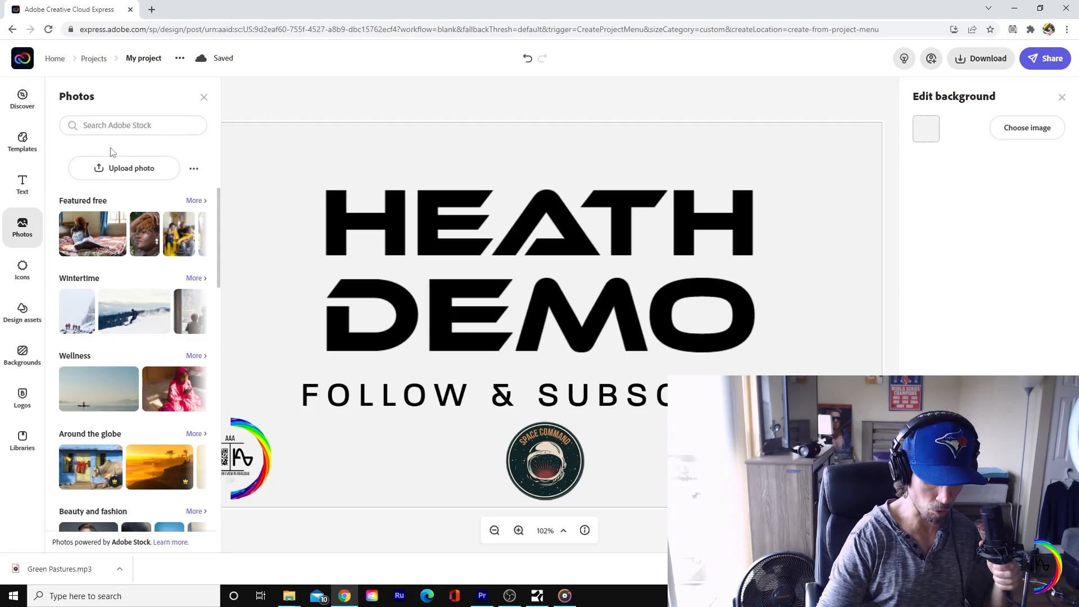
text(studi)
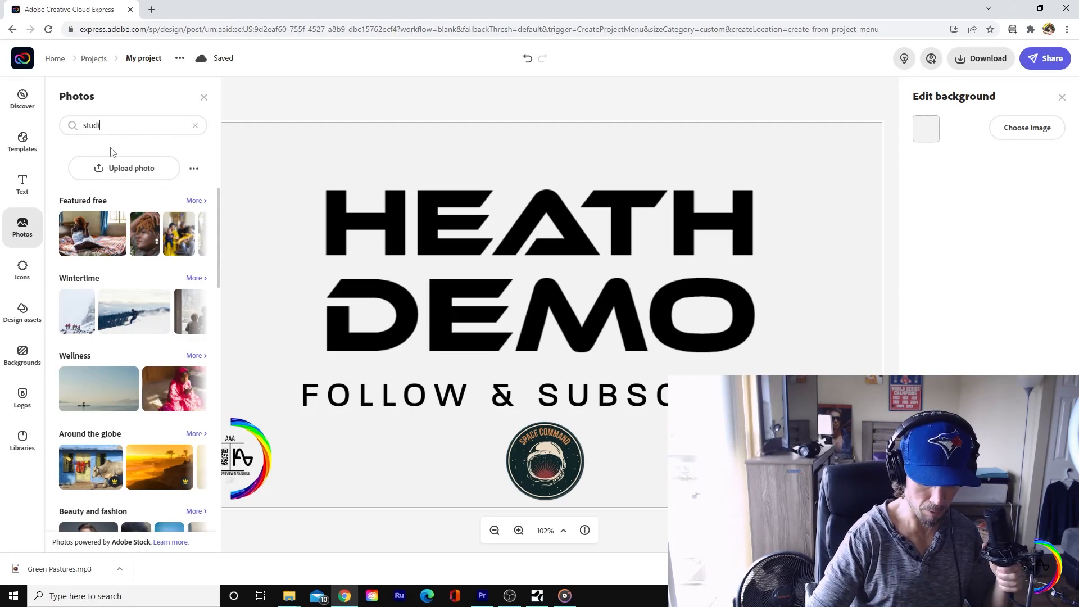
text(o)
key(Return)
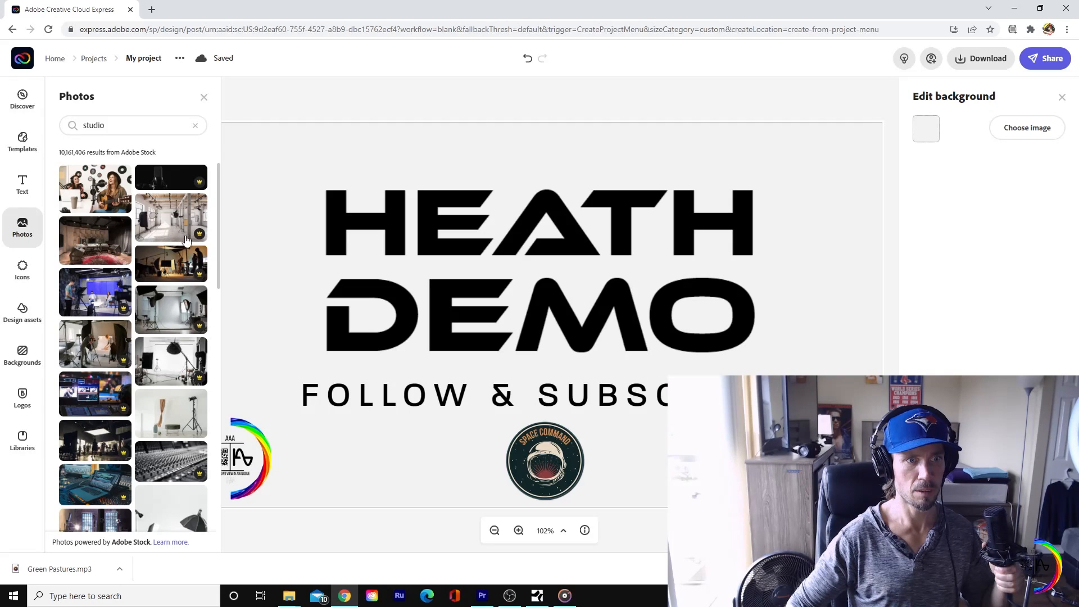
click(173, 321)
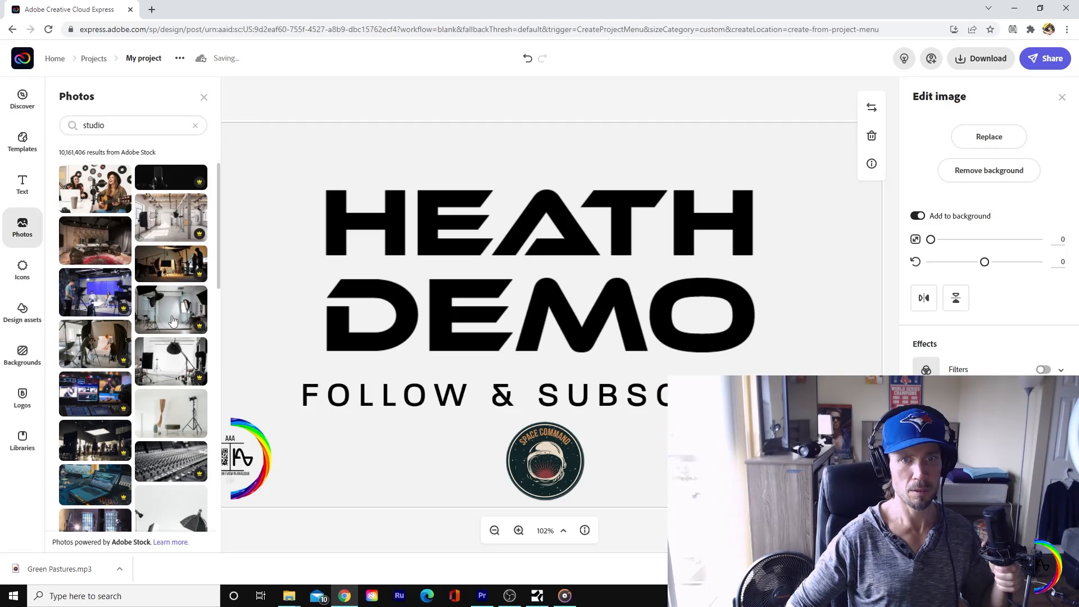
Step: Ungroup the text design and restyle the headline with the brand palette's light blue fill and a black outline
click(475, 274)
click(981, 159)
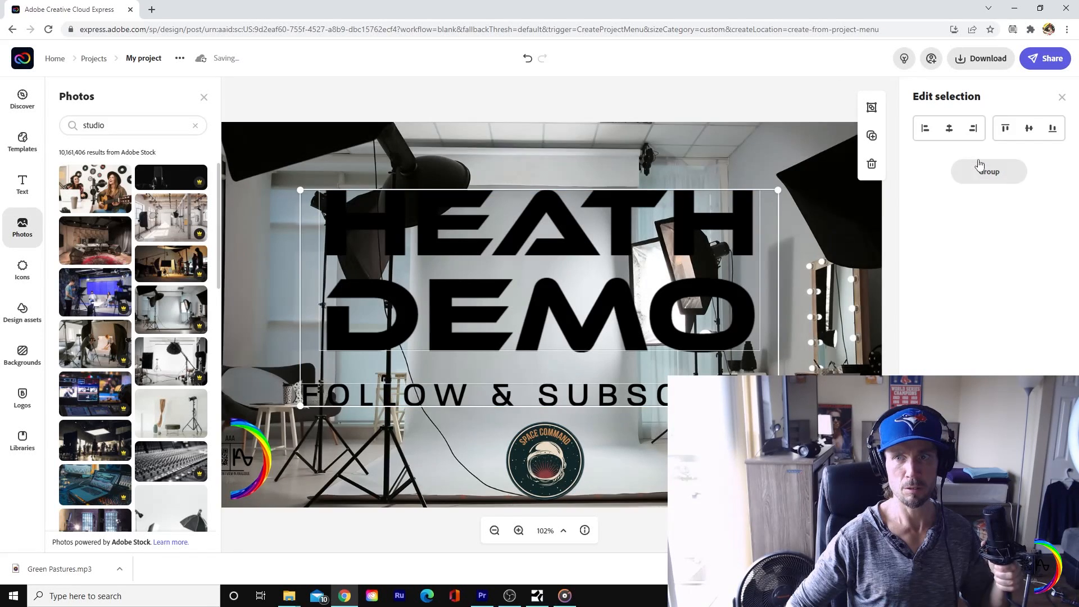
click(598, 285)
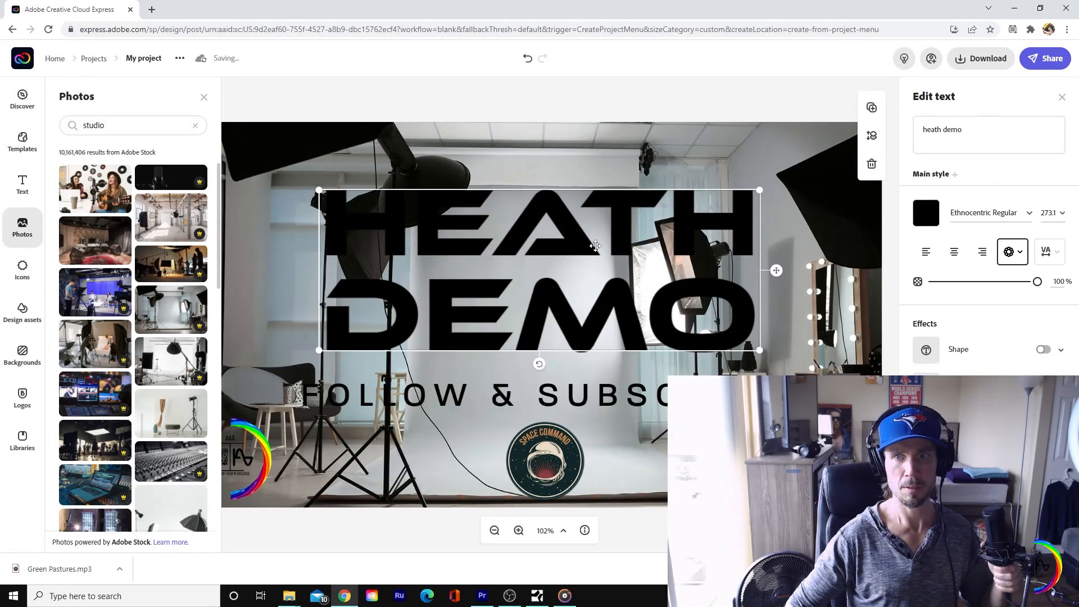
click(926, 213)
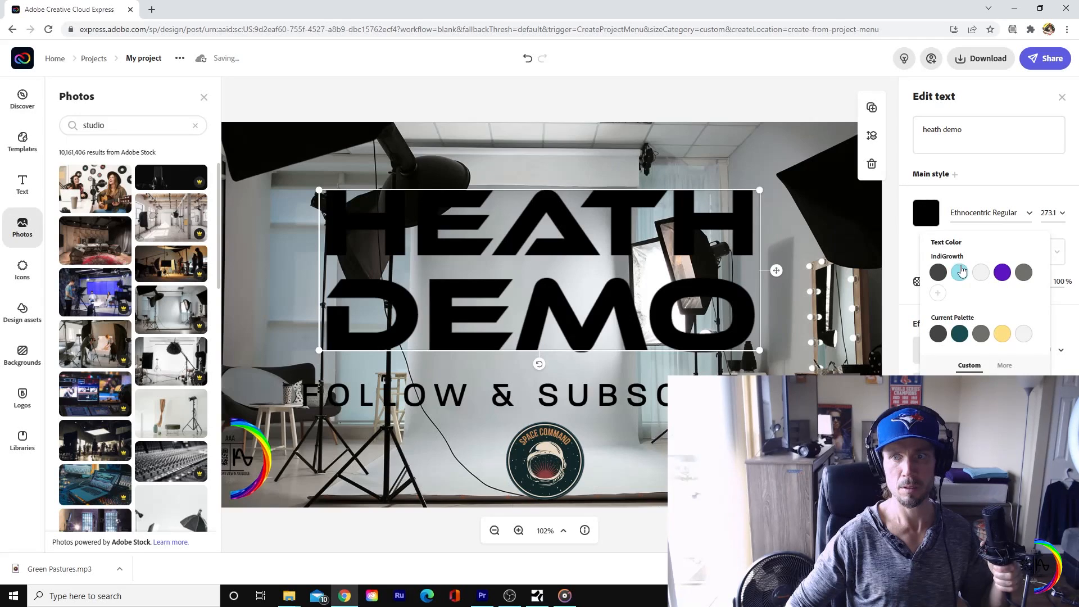
click(960, 274)
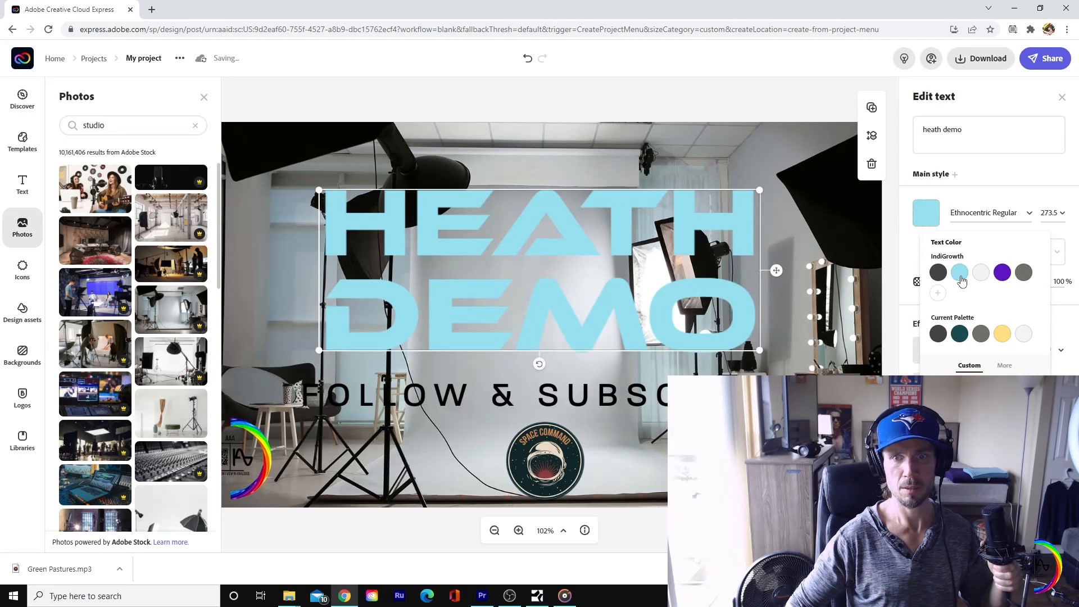
click(697, 100)
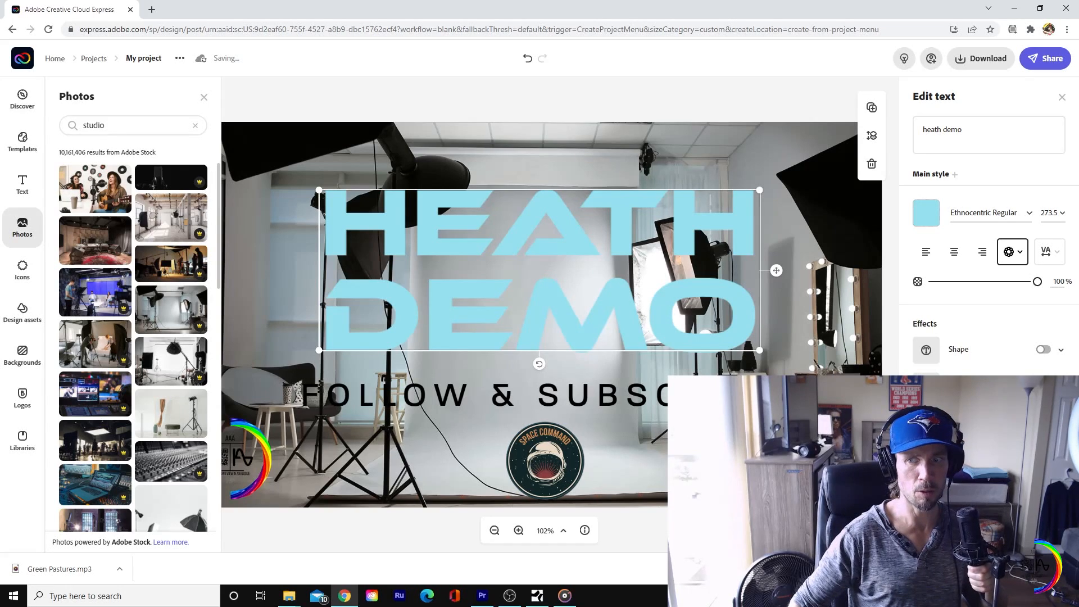
click(1044, 385)
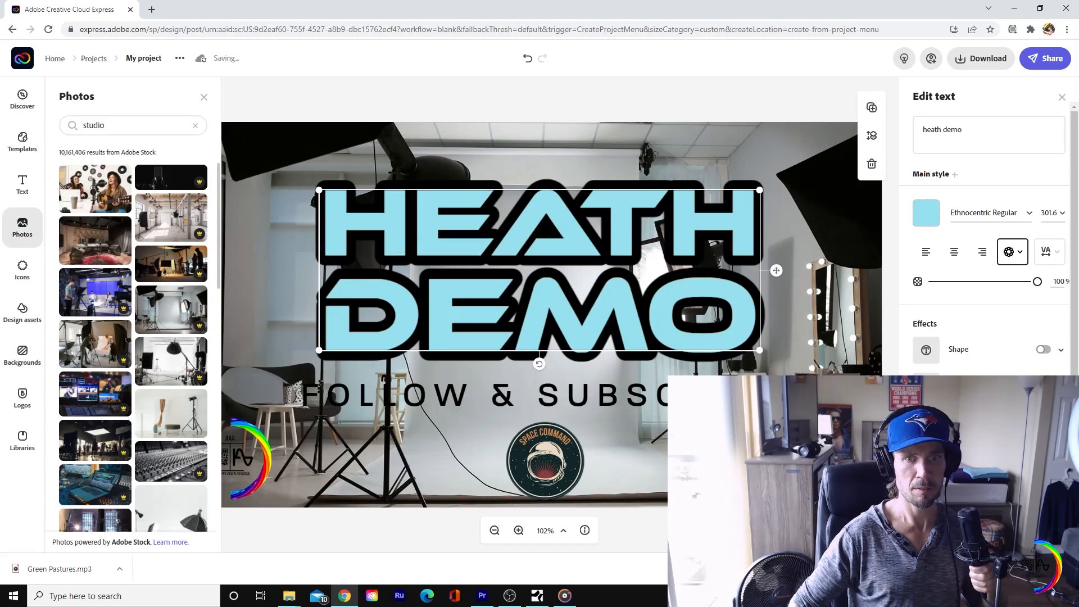
Step: Give the "follow & subscribe" text an outline in the current palette's light grey
click(838, 312)
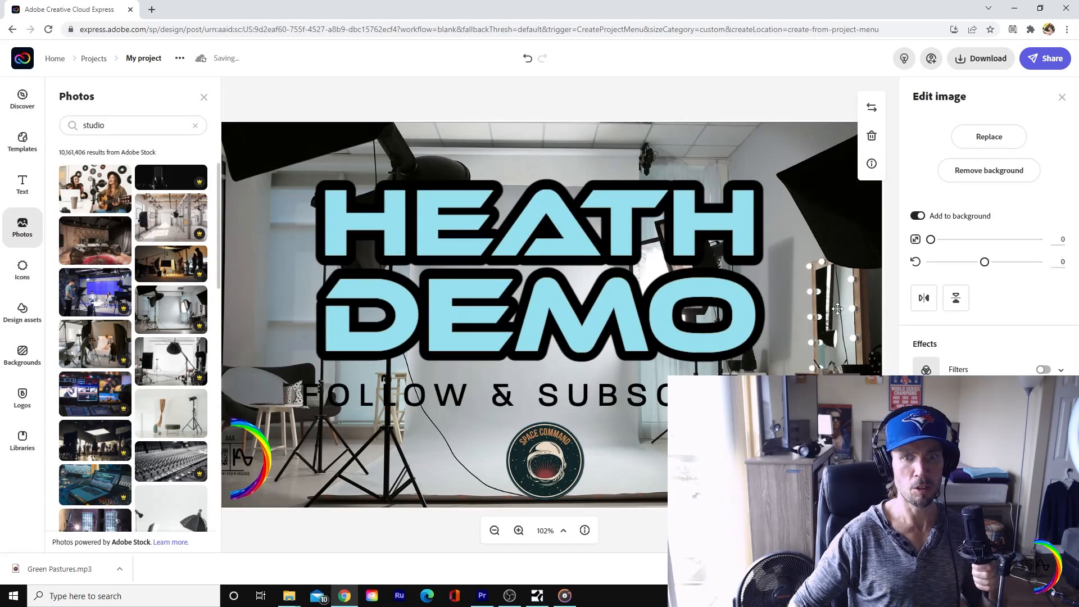
click(605, 404)
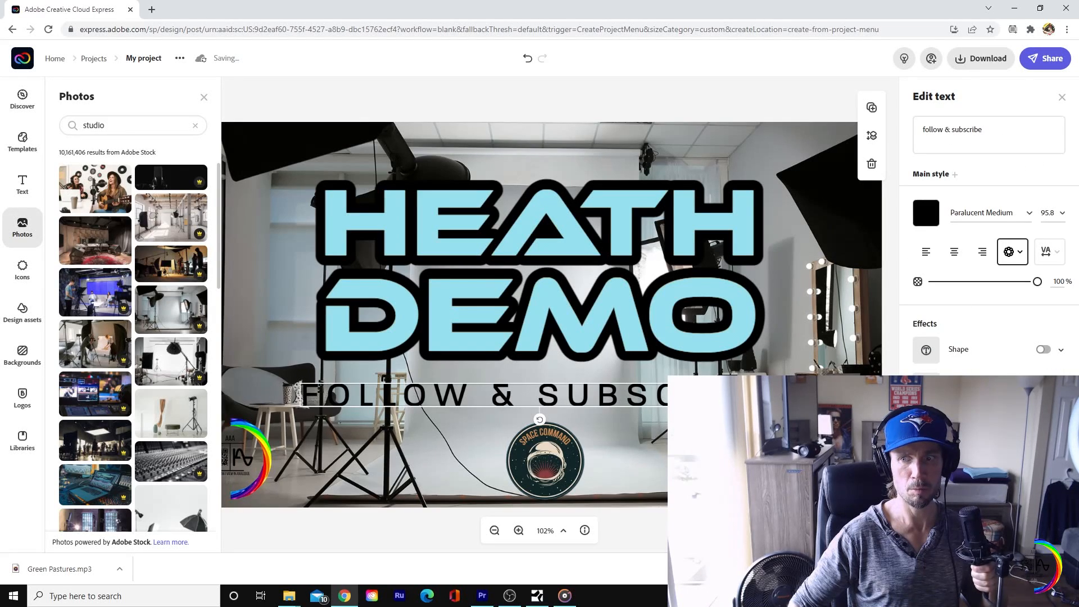
click(1043, 386)
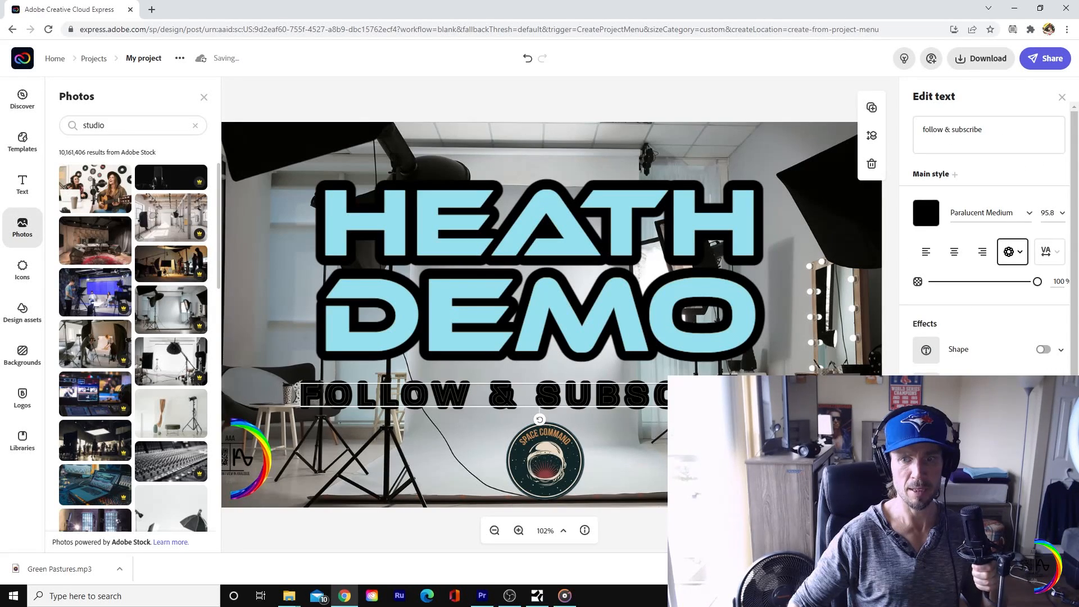
click(985, 458)
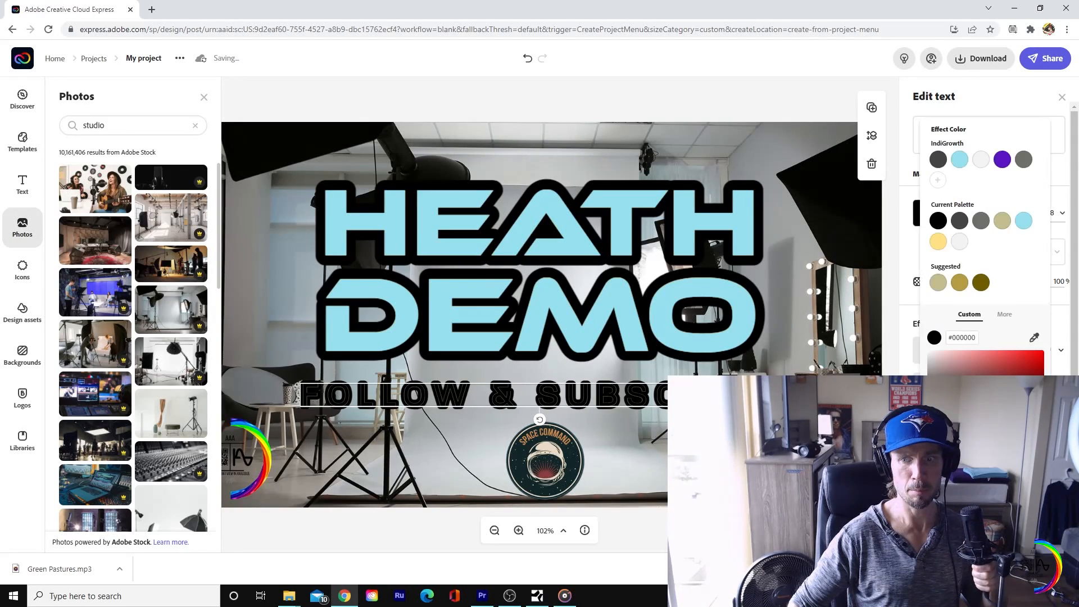
click(960, 241)
click(679, 108)
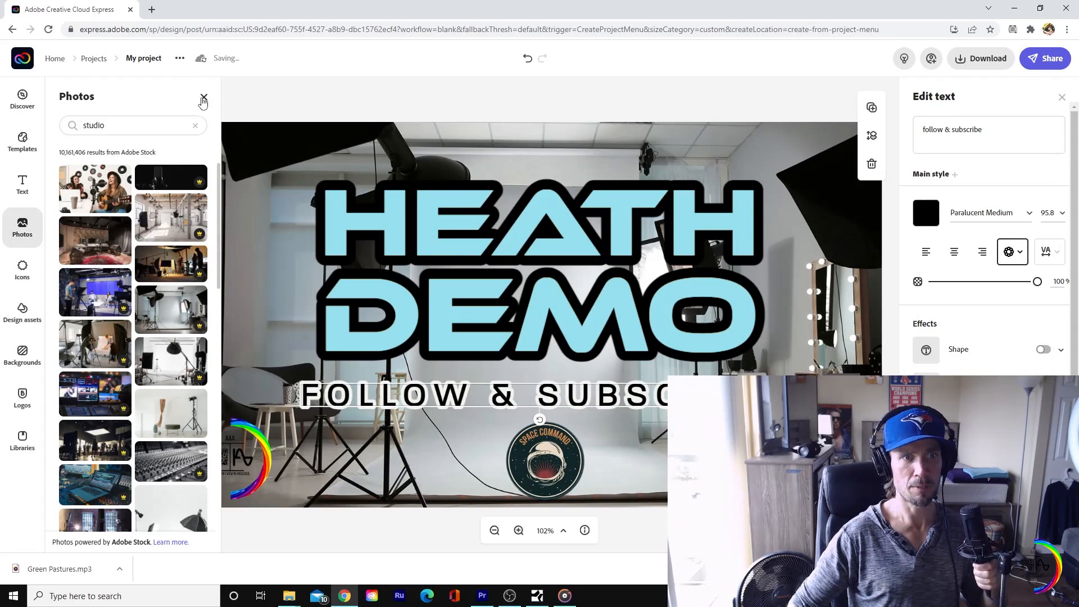
click(204, 98)
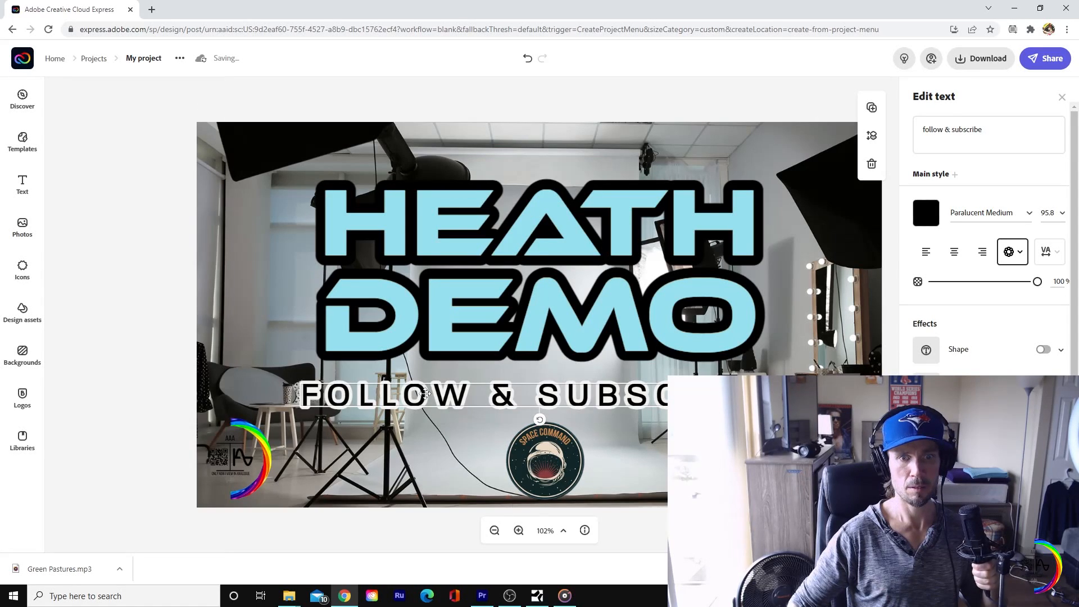
Step: Move the "follow & subscribe" text up slightly and rotate it so it slants upward from left to right
mouse_move(425, 395)
mouse_down()
mouse_move(425, 152)
mouse_move(399, 396)
mouse_move(427, 389)
mouse_move(405, 279)
mouse_move(419, 219)
mouse_move(424, 387)
mouse_up()
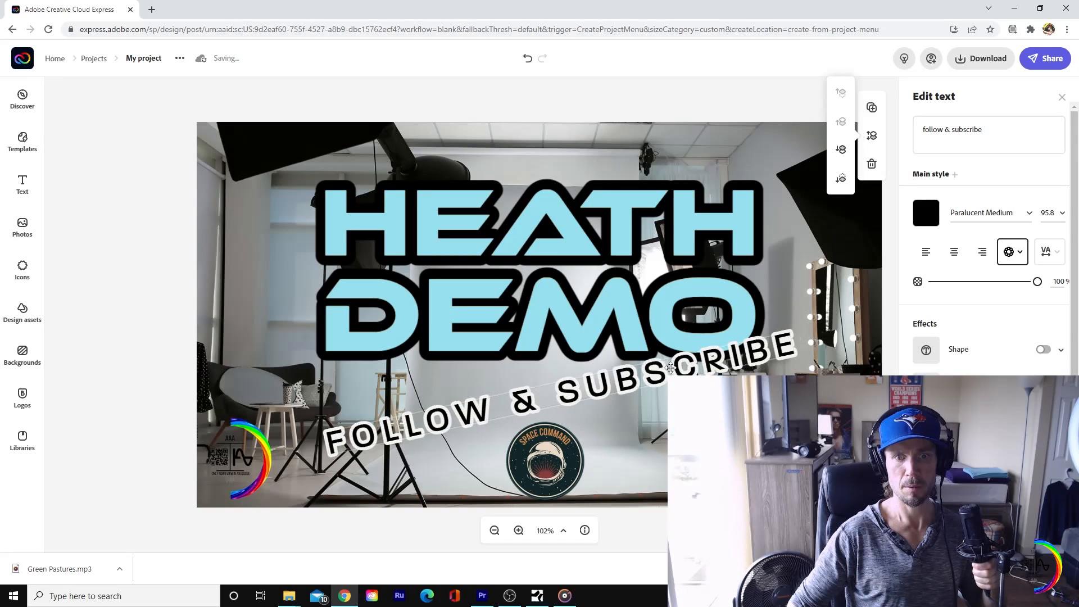
drag(674, 368, 665, 375)
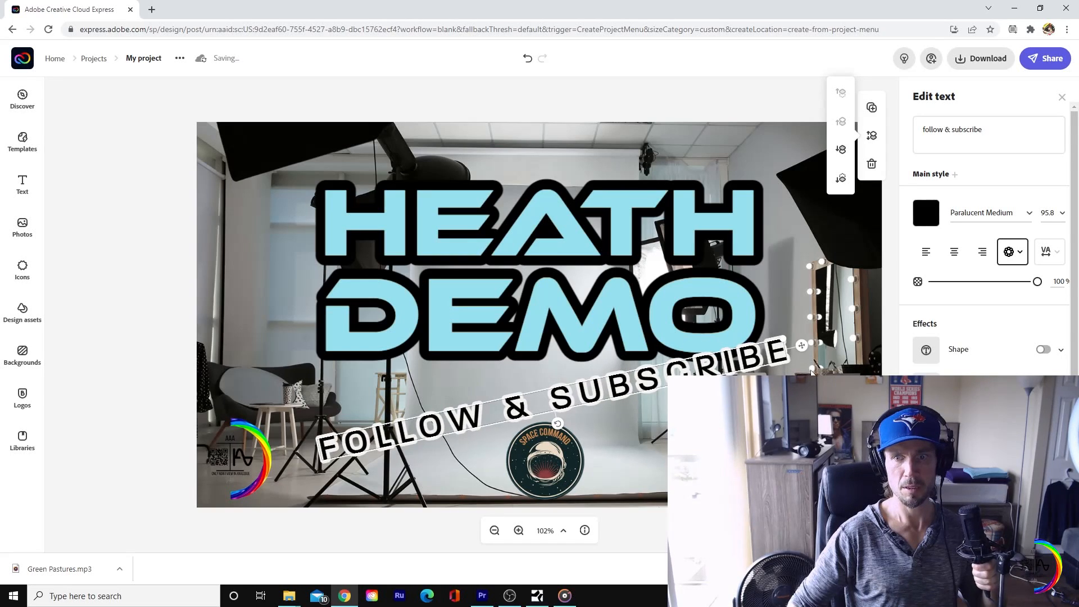
click(824, 373)
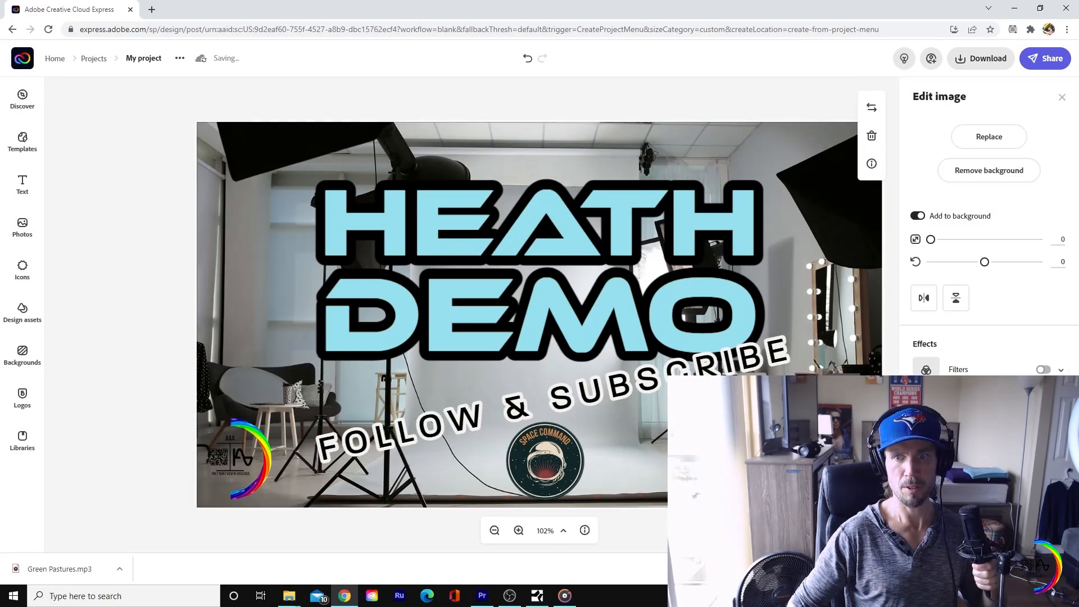
Step: Shrink the tilted "follow & subscribe" text to about size 45.1 and place it between the headline and the Space Command logo
click(737, 354)
drag(787, 341, 675, 374)
drag(529, 409, 412, 184)
drag(541, 152, 502, 161)
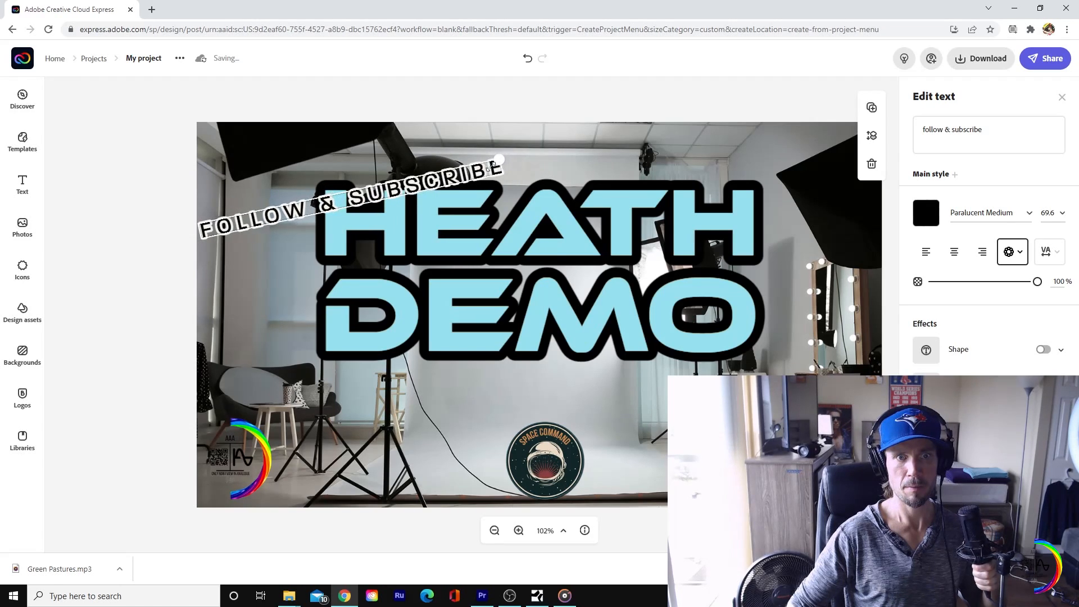
drag(356, 224, 559, 394)
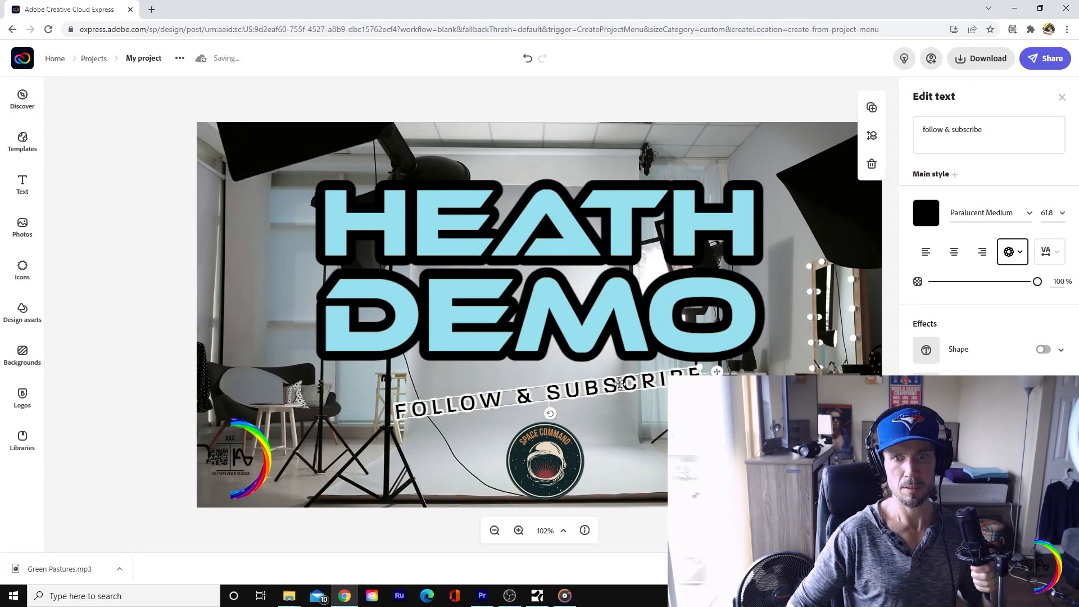
drag(699, 366, 617, 380)
drag(532, 400, 568, 390)
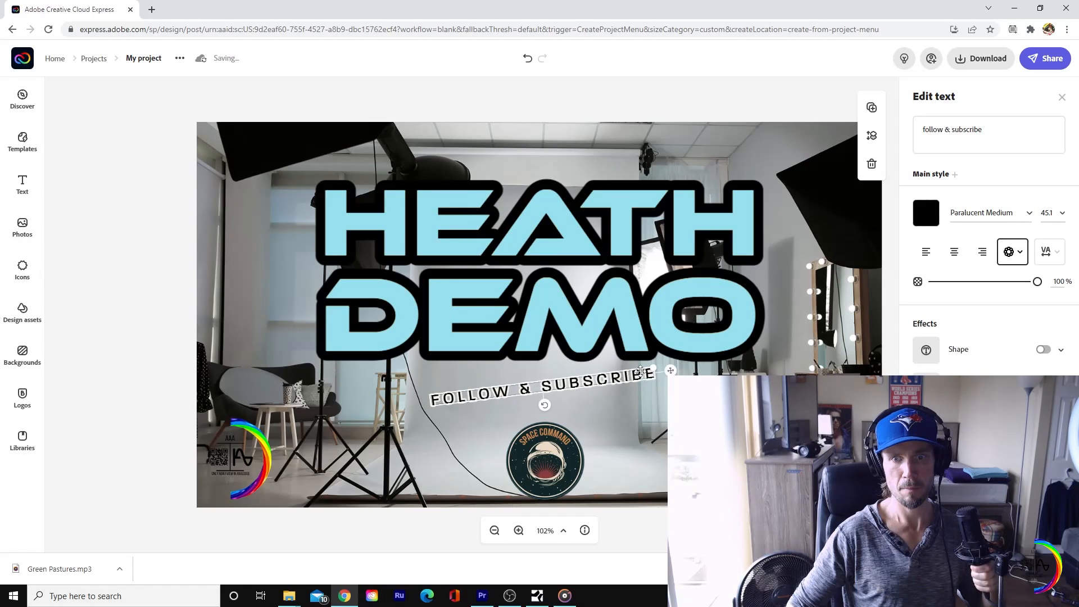
Step: Enlarge the tilted tagline to about size 78.5, nudge the headline slightly right, and shift the tagline right beneath it
drag(657, 367, 818, 344)
drag(624, 382, 619, 392)
click(731, 315)
click(783, 292)
mouse_move(638, 295)
mouse_down()
mouse_move(638, 275)
mouse_move(643, 295)
mouse_up()
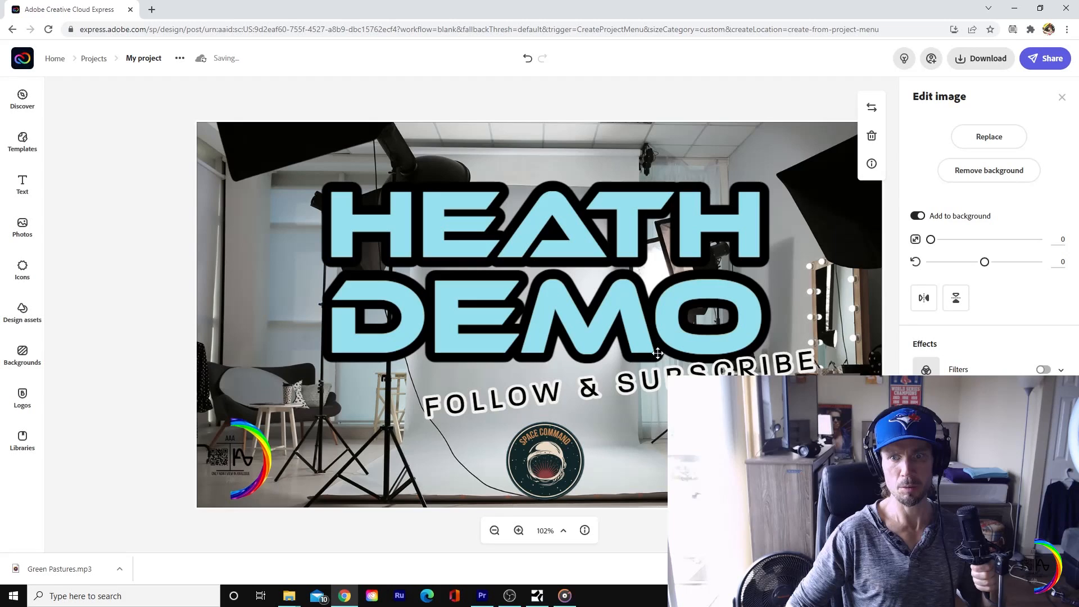
drag(632, 387, 573, 393)
drag(574, 394, 682, 387)
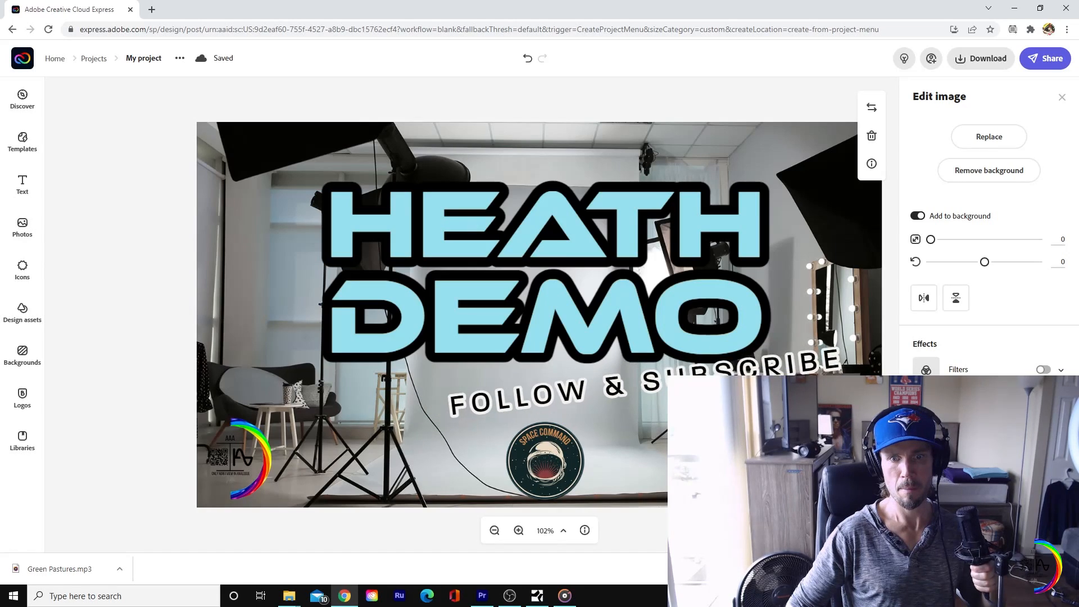
Step: Wrap the tagline onto two lines, reduce it to about size 71.6, and move it toward the headline's lower right
click(779, 361)
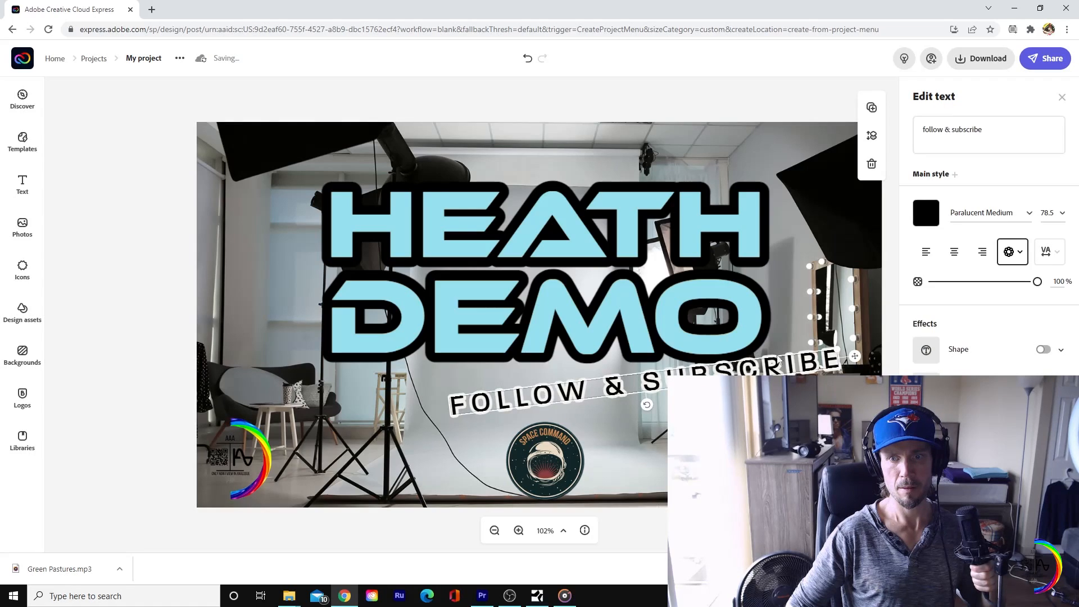
drag(835, 345, 633, 353)
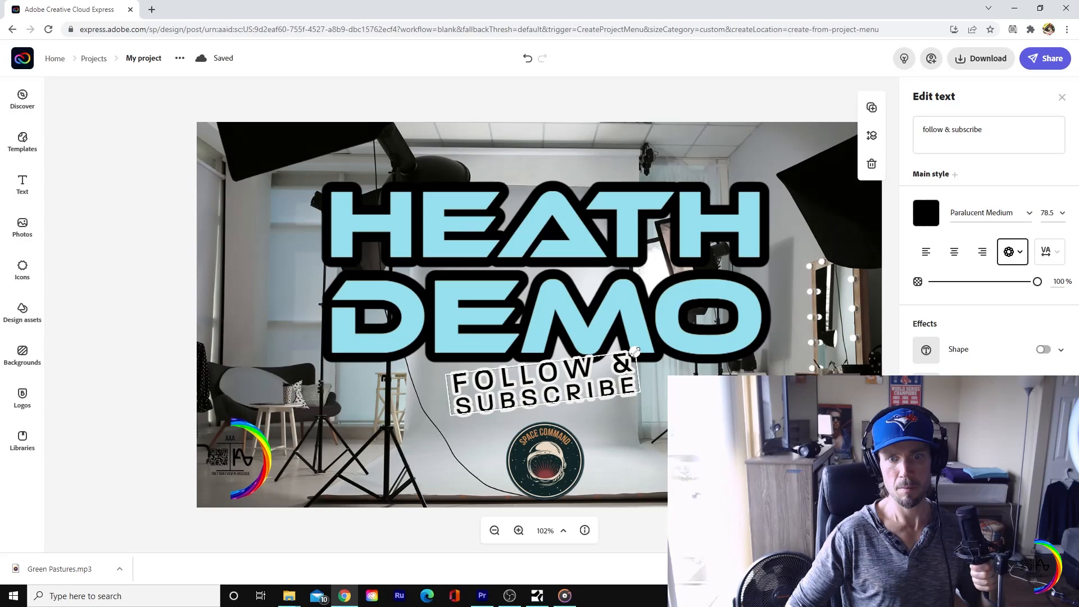
drag(599, 390, 578, 395)
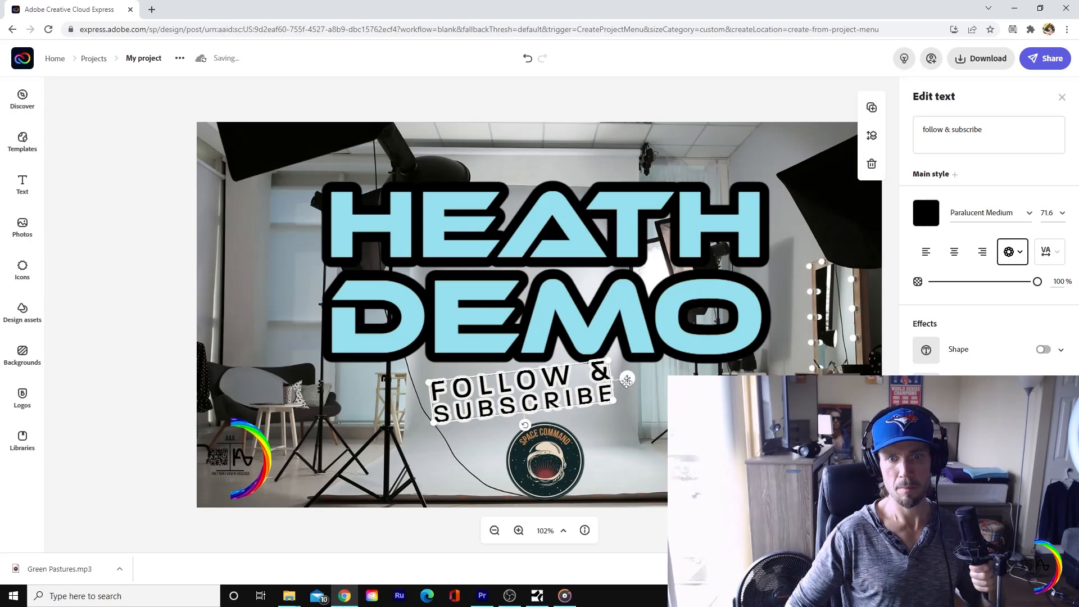
click(538, 308)
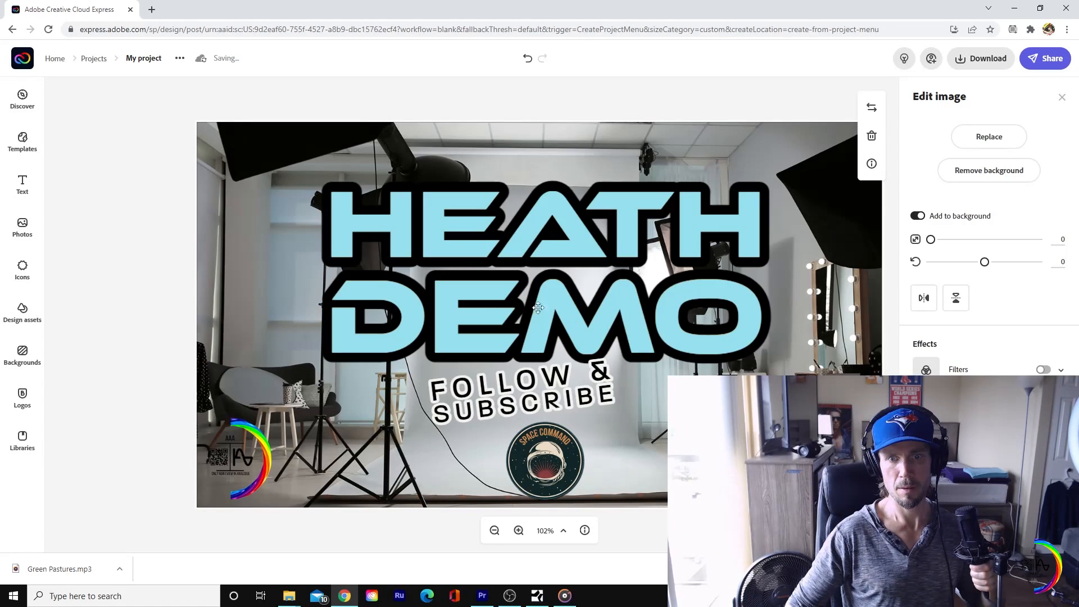
drag(517, 409, 628, 391)
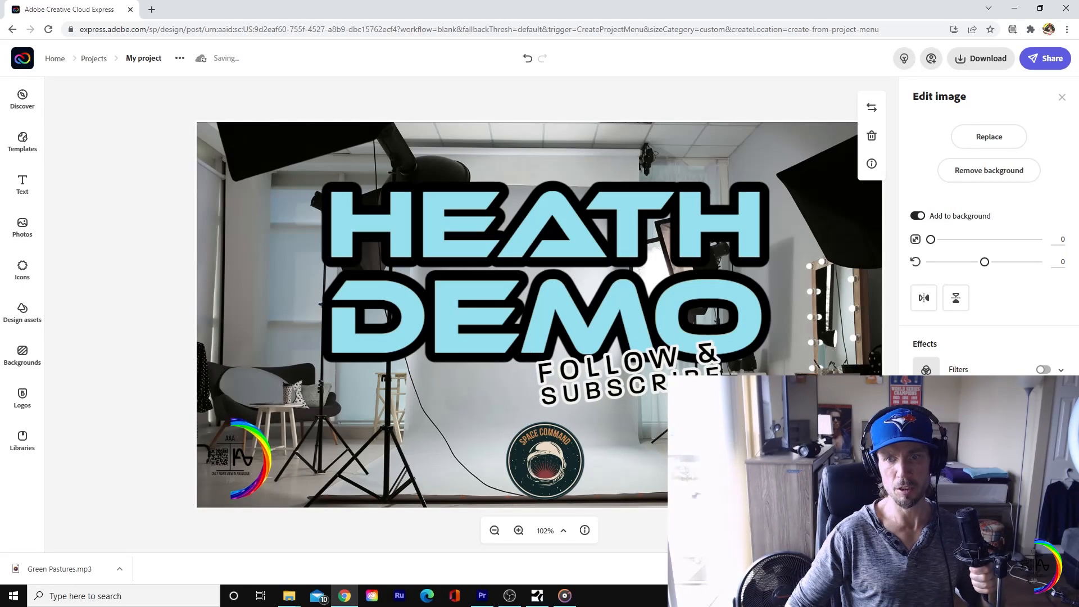
click(545, 461)
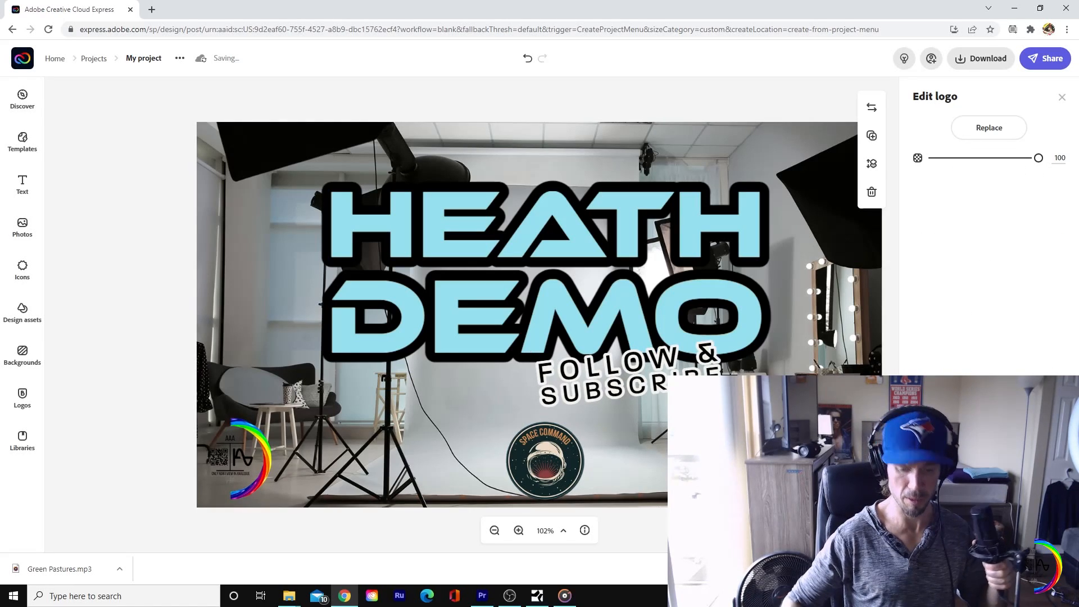
key(ctrl+z)
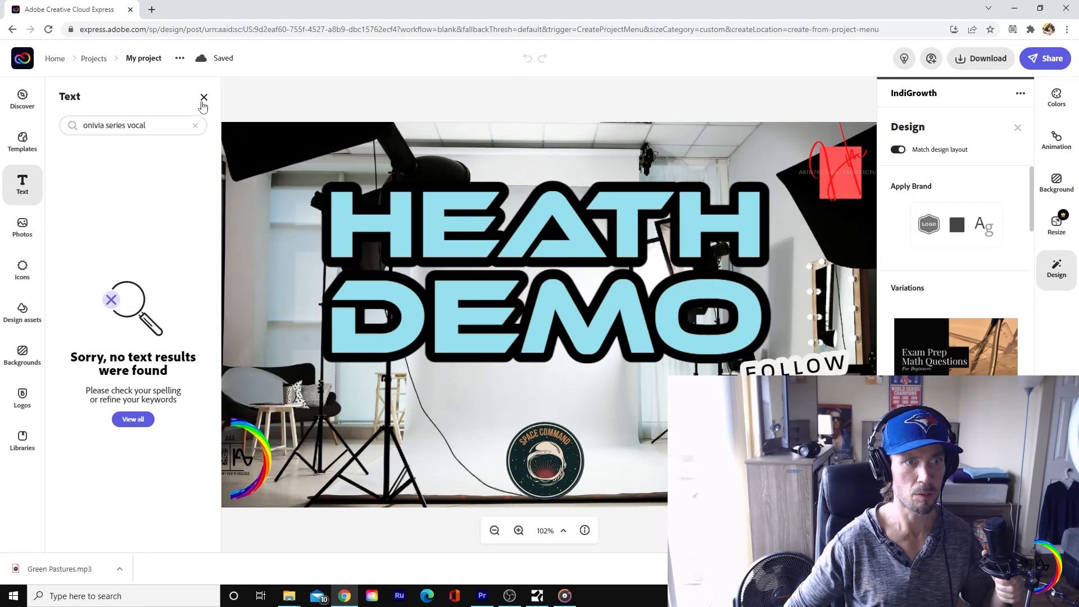
Step: Clear the old text search, try to add a new text box to the canvas, and refresh the page
click(203, 101)
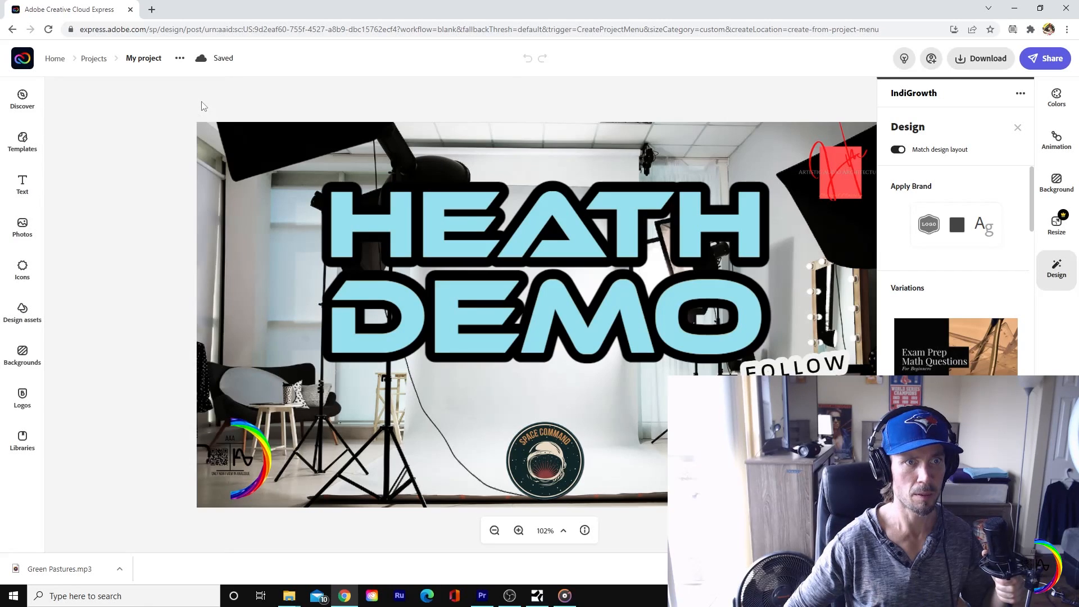
click(28, 194)
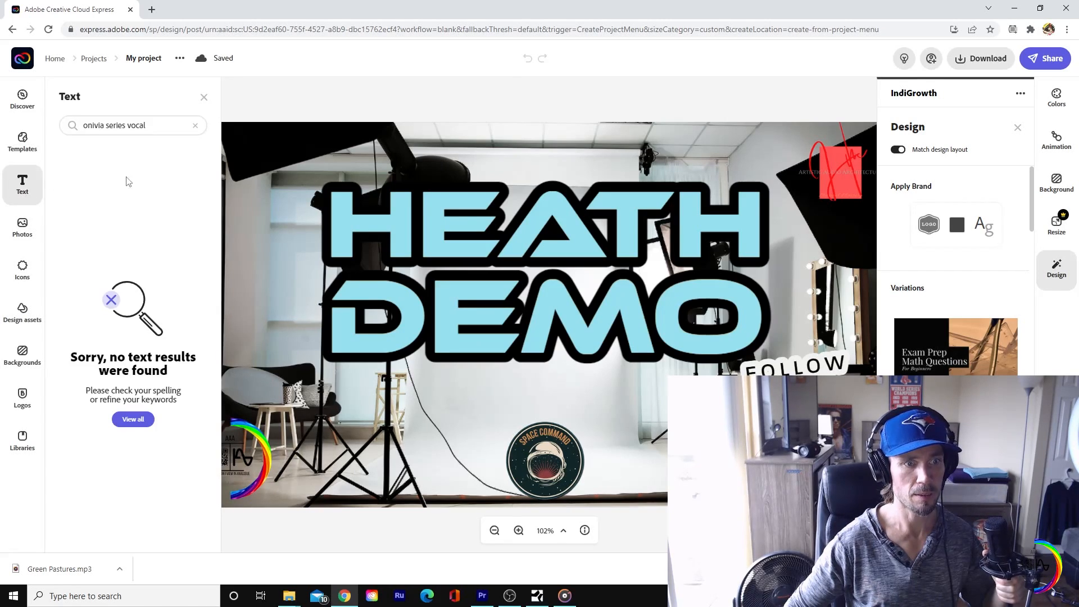
click(204, 100)
click(25, 190)
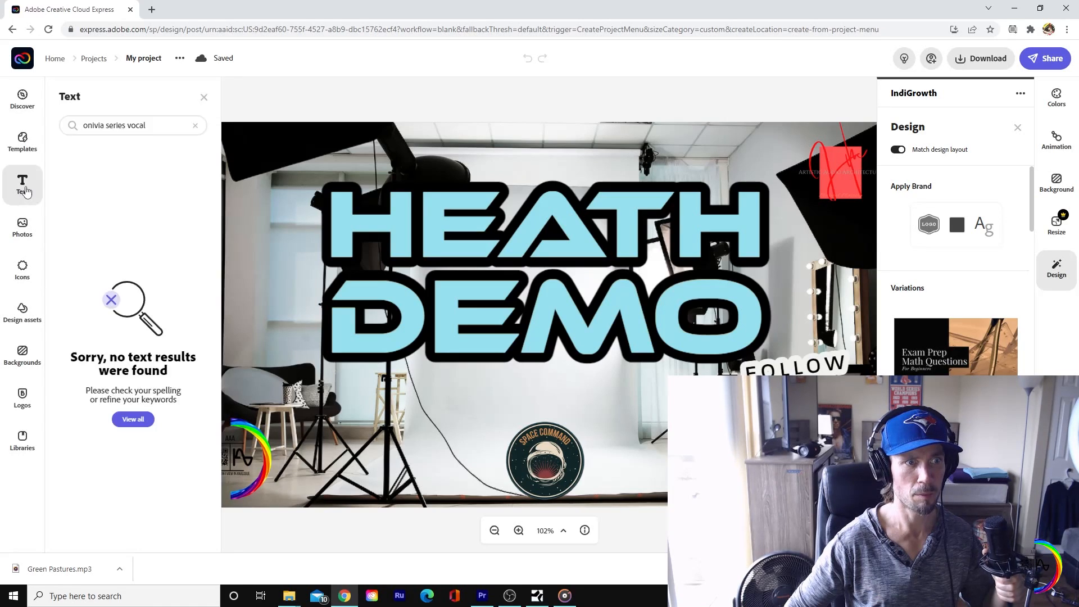
click(195, 127)
click(138, 167)
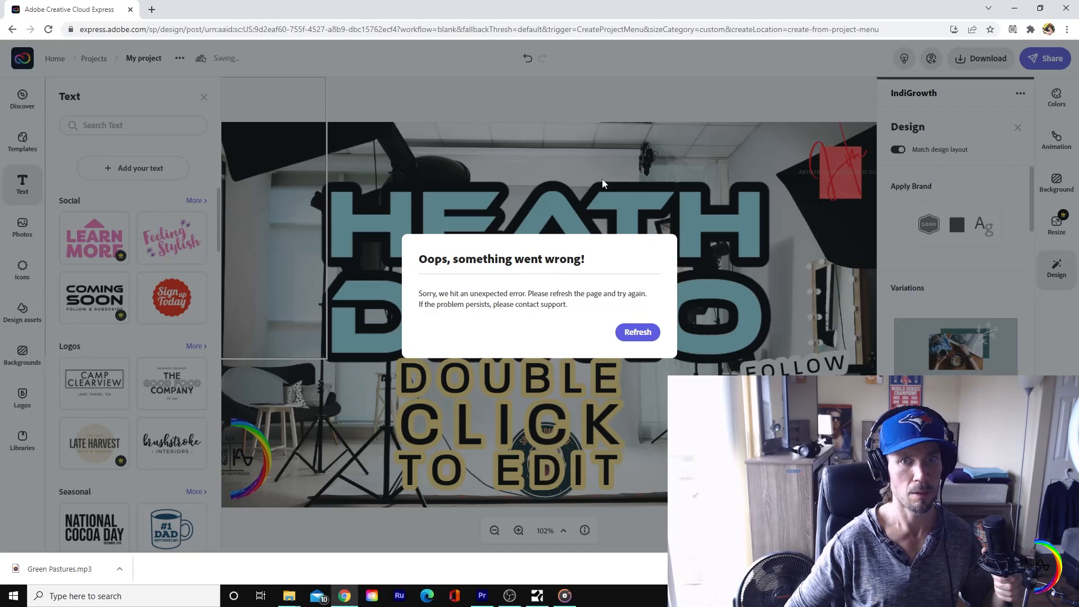
click(625, 335)
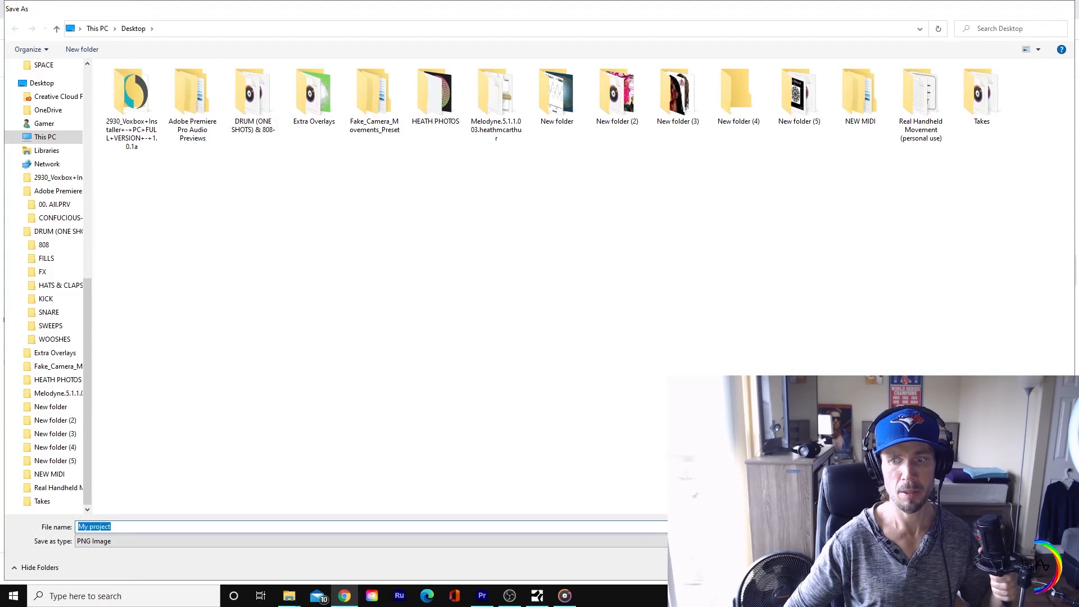
Step: Save the design to the Desktop as the PNG image "My project" and switch to Premiere Pro
key(Return)
click(1016, 7)
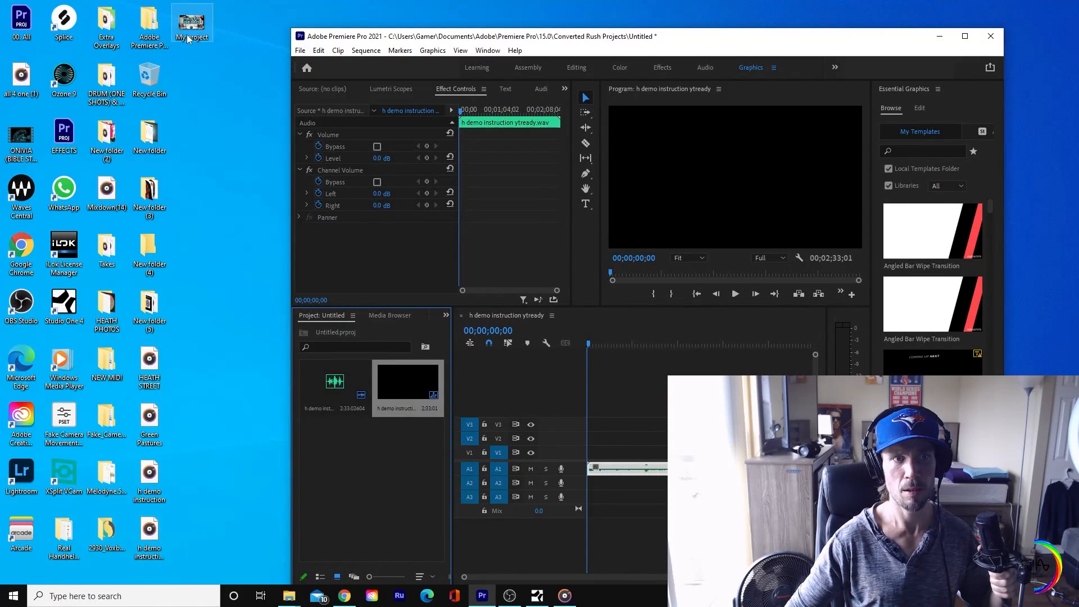
Step: Import My project.png into the Premiere Pro project and lay it on track V1 across the full length of the audio clip
drag(191, 23, 390, 508)
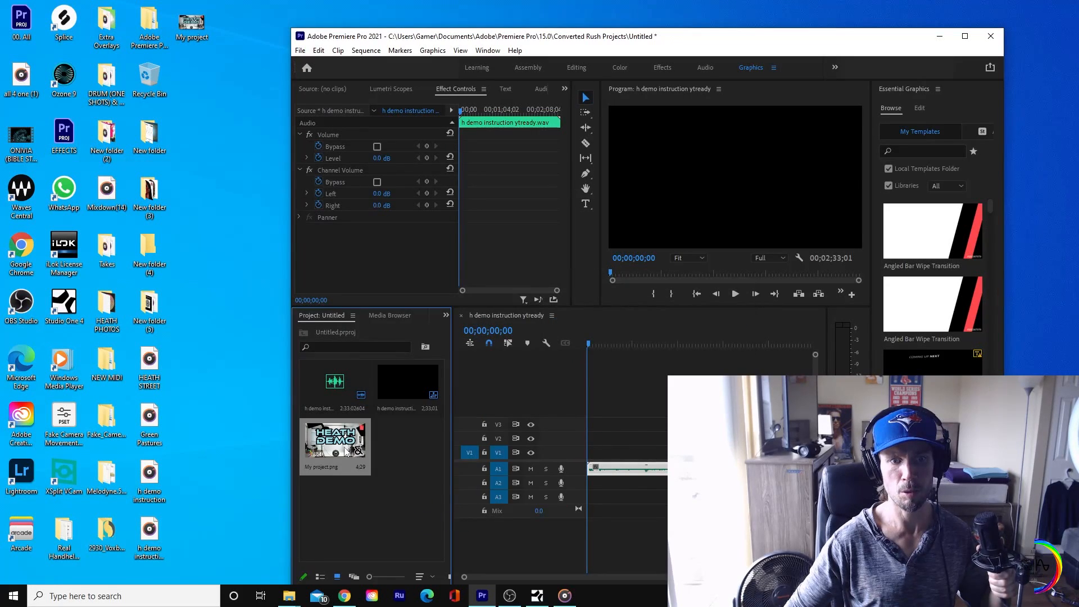
drag(347, 451, 589, 452)
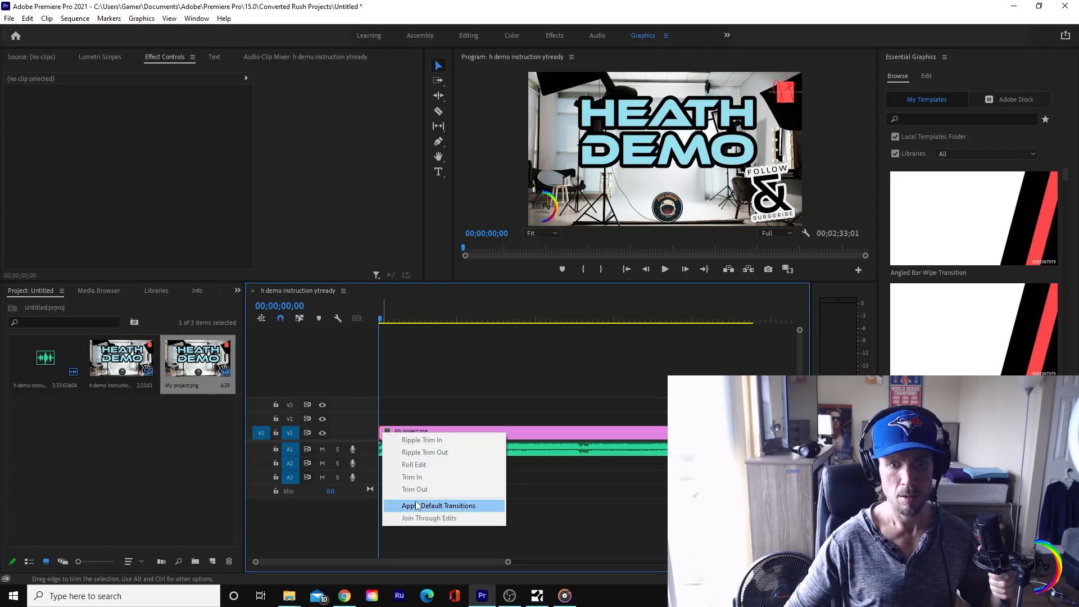
click(446, 568)
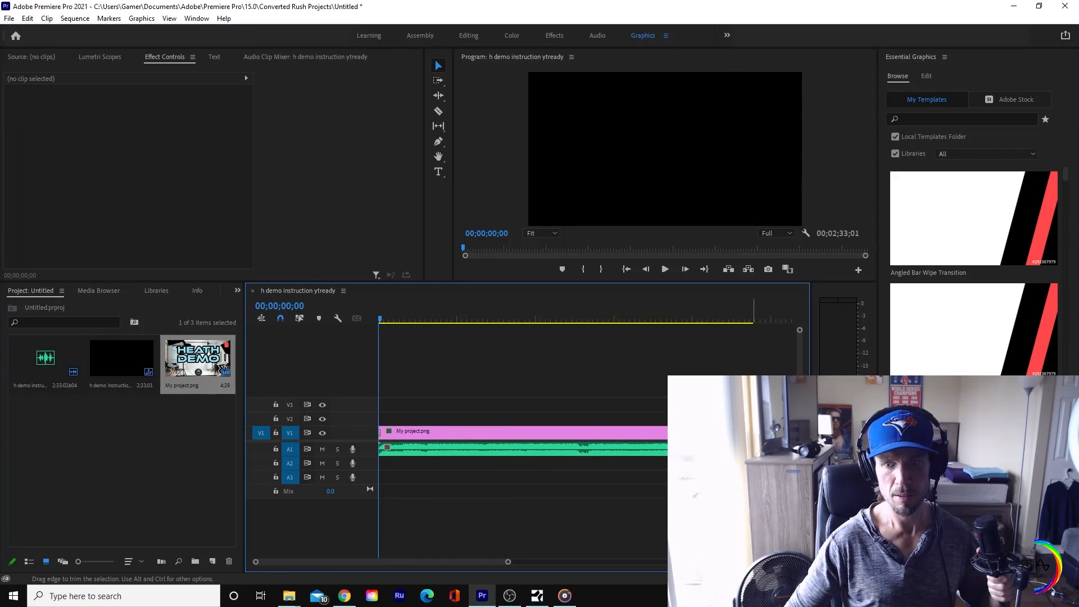
Step: Play the sequence from the start to check the title image against the audio, and stop playback
click(665, 269)
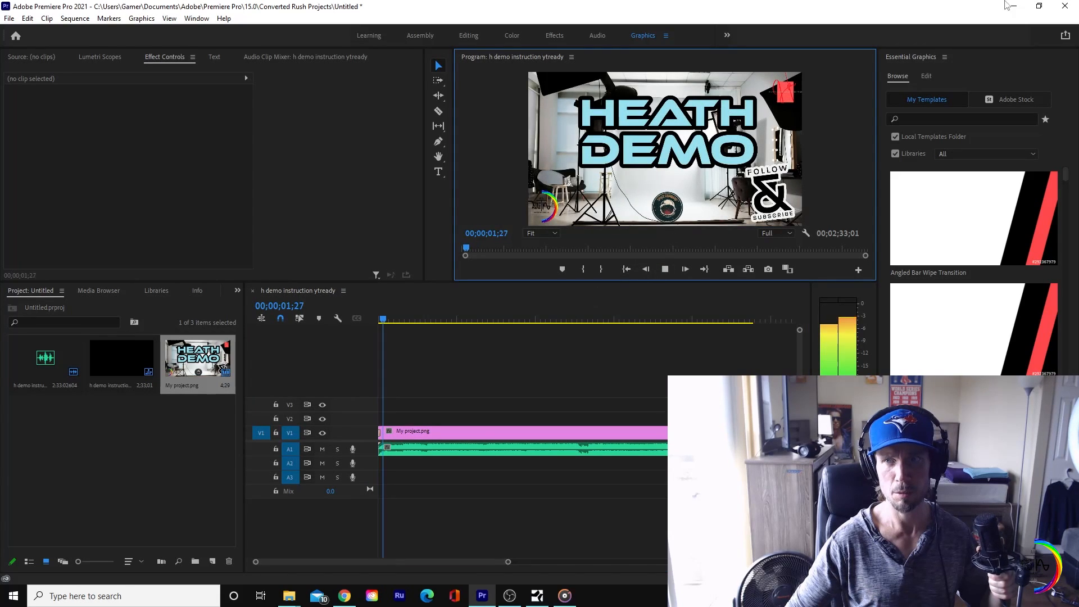
click(1039, 7)
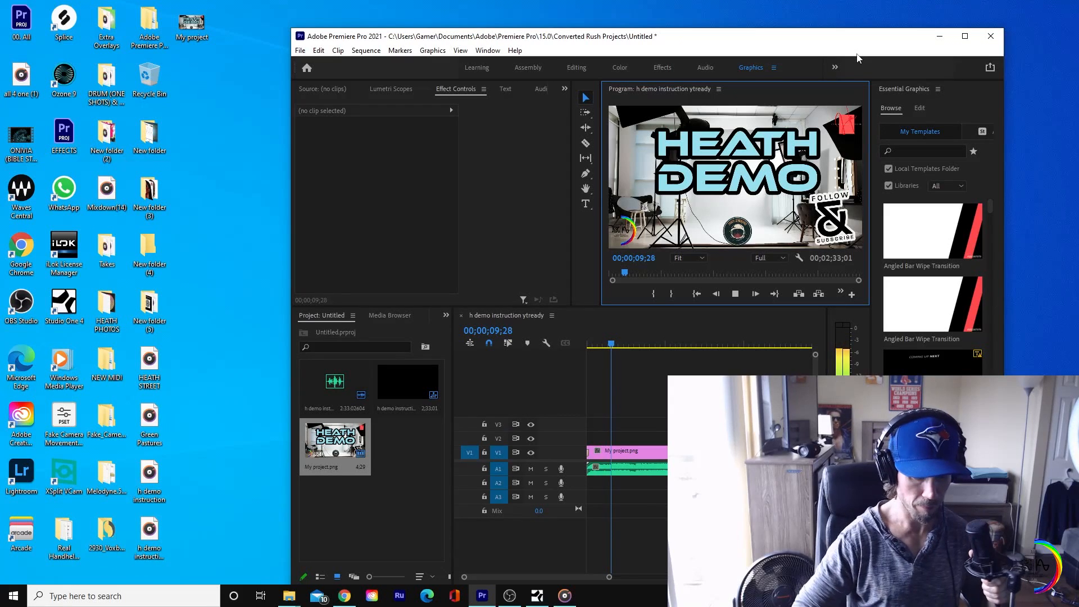
click(735, 293)
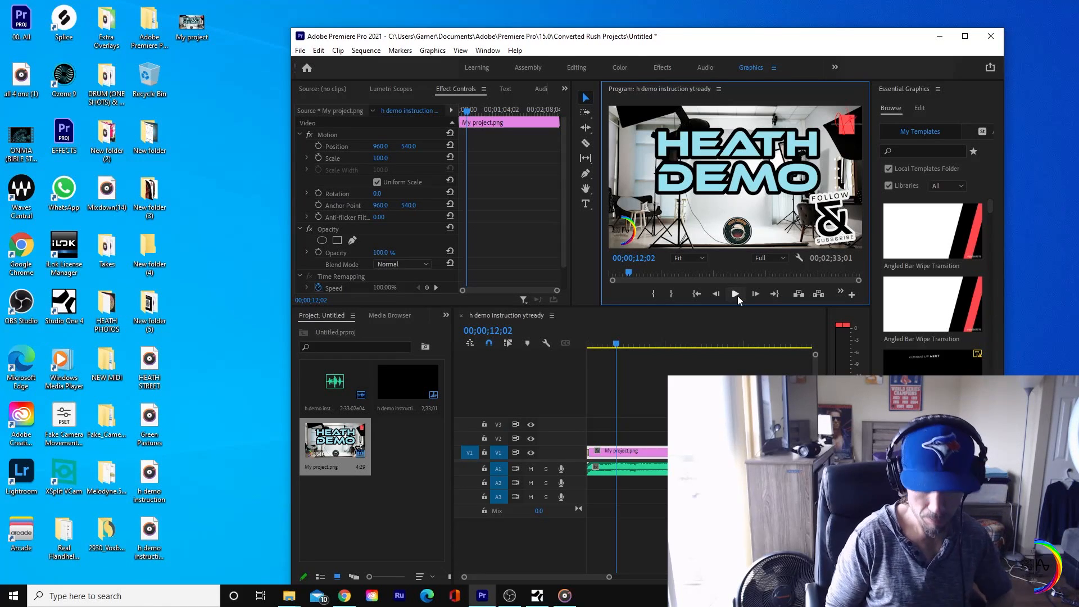
Step: Open the sequence's export settings and try the Lumetri looks SL CLEAN KODAK B ULTRASOFT and SL NEUTRAL START
key(ctrl+m)
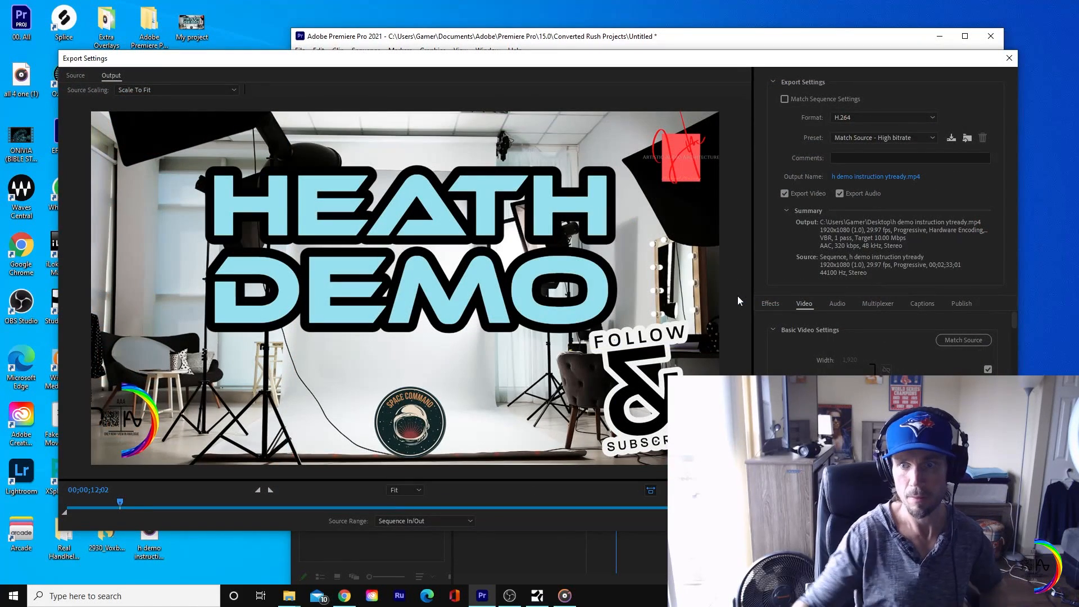
click(776, 305)
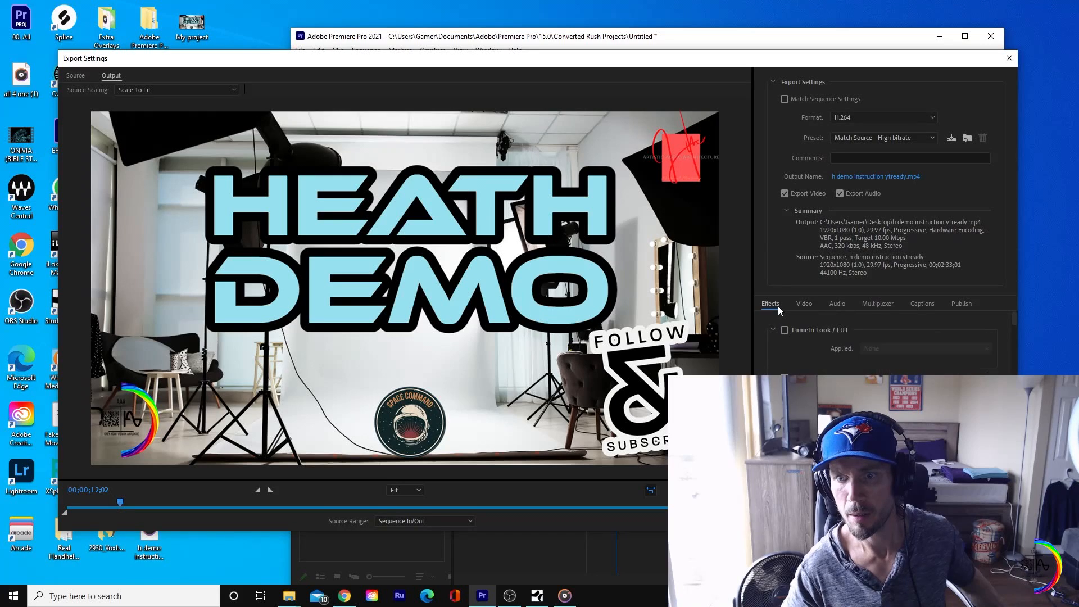
click(784, 331)
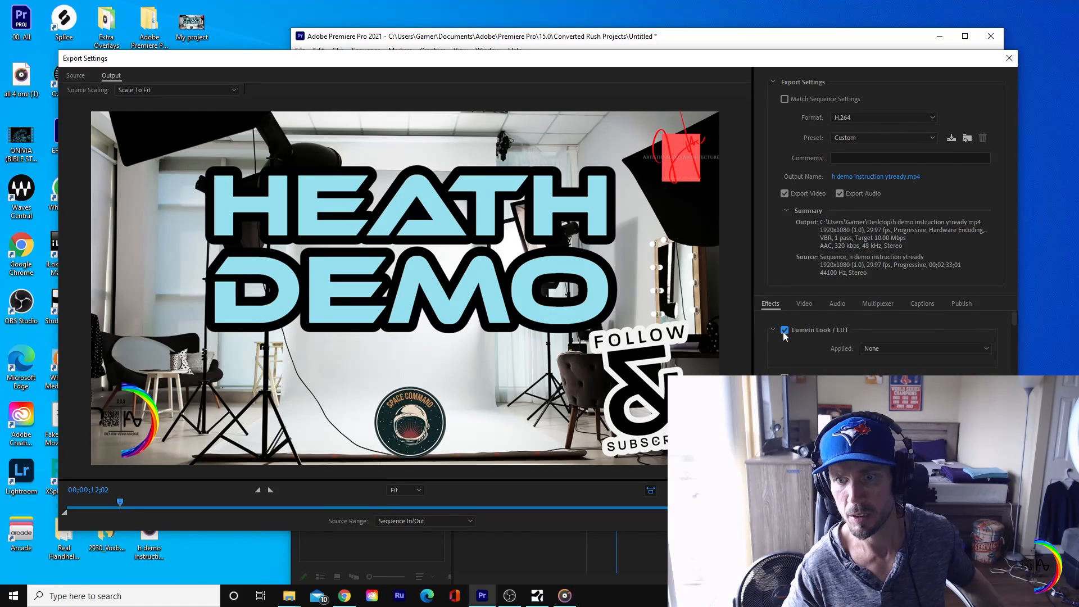
click(881, 348)
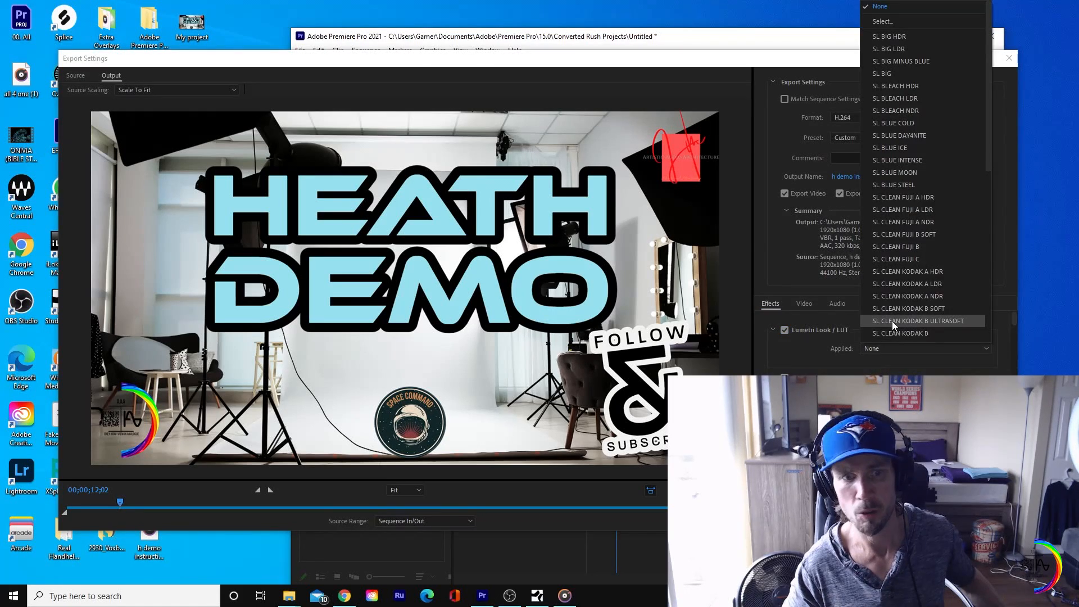
click(892, 321)
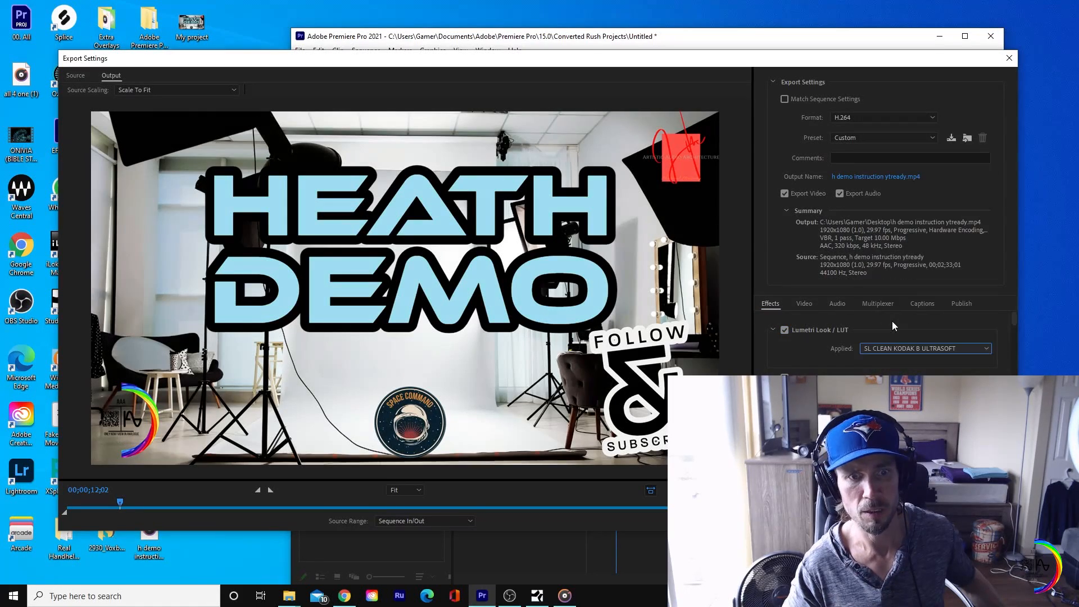
click(912, 347)
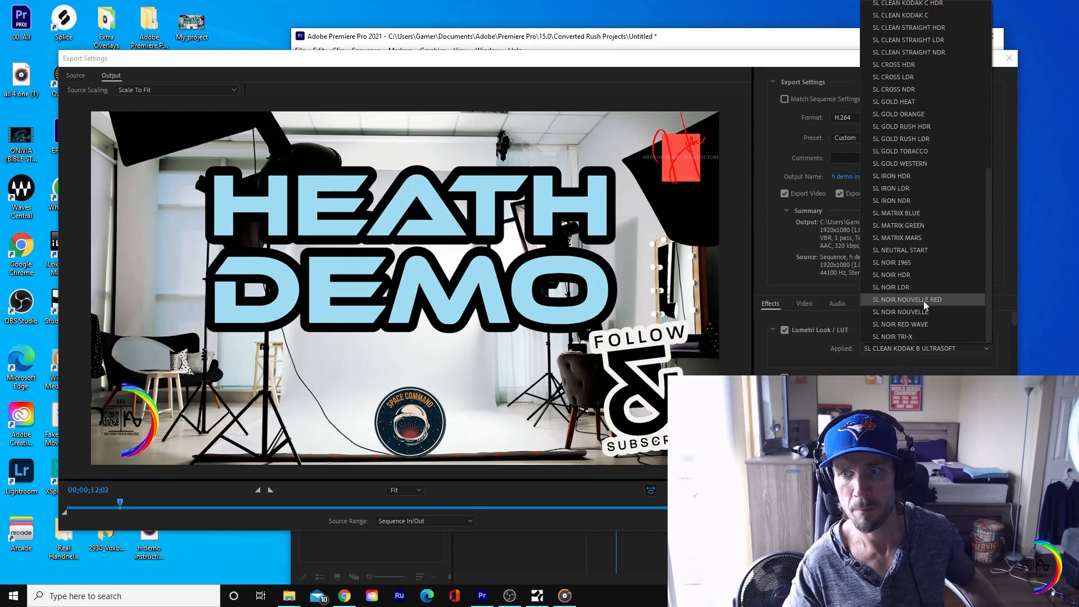
click(918, 253)
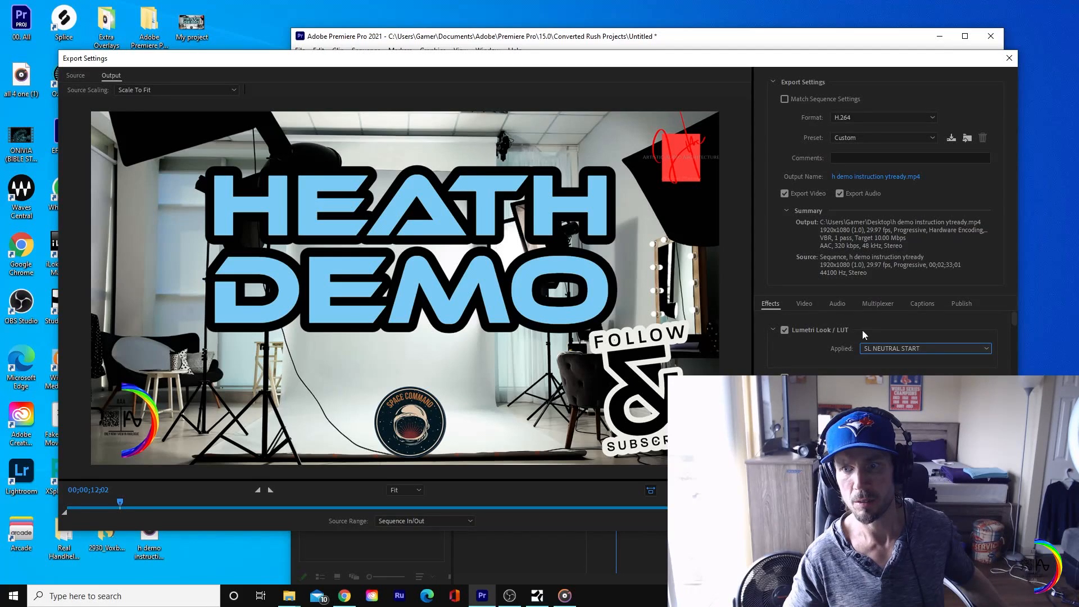
Step: Turn the Lumetri look off and on again to compare the export preview with and without it
click(925, 346)
scroll(910, 90, up, 10)
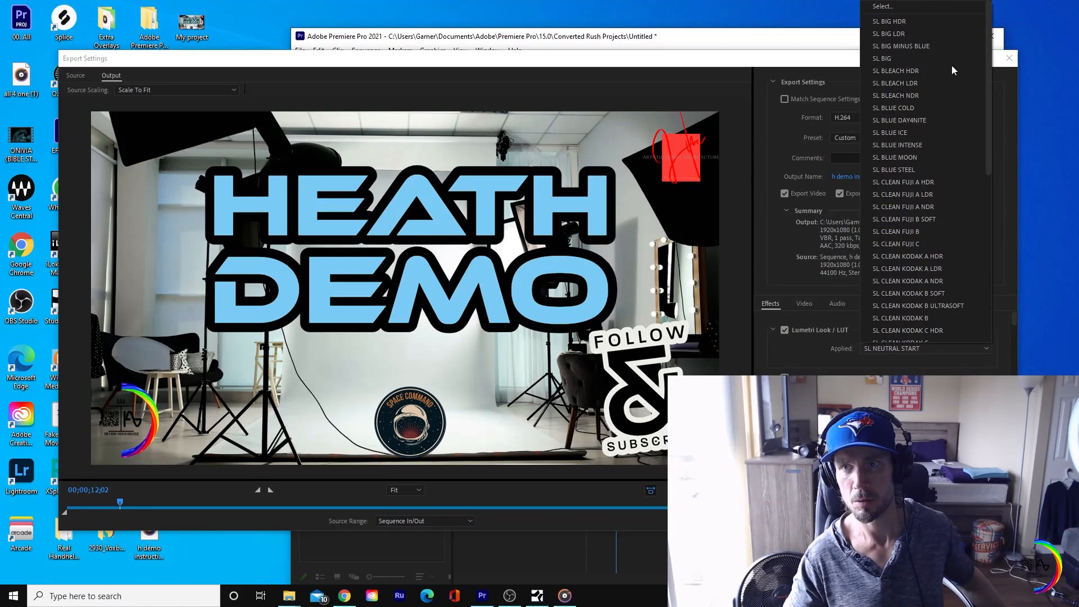
click(787, 332)
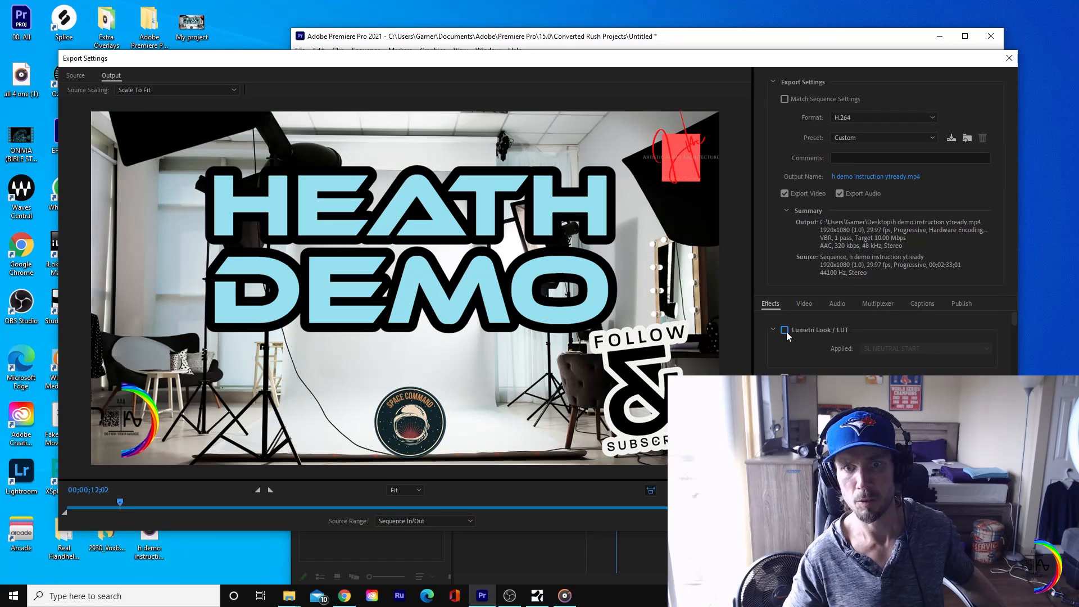
click(786, 330)
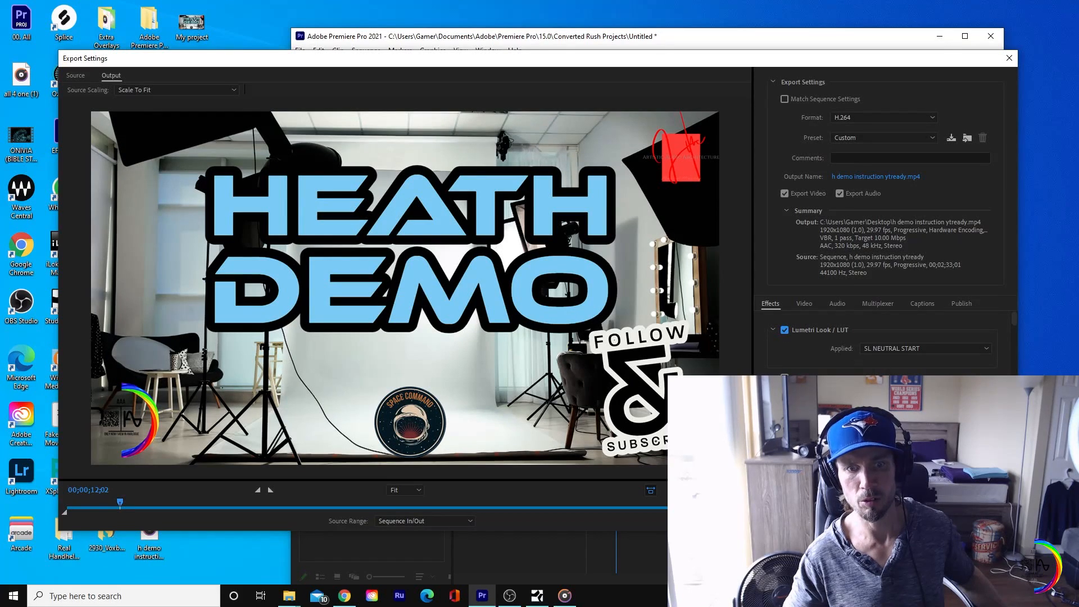
Step: Replace the custom export settings with an H.264 1920x1080 preset targeting 16 Mbps
click(804, 304)
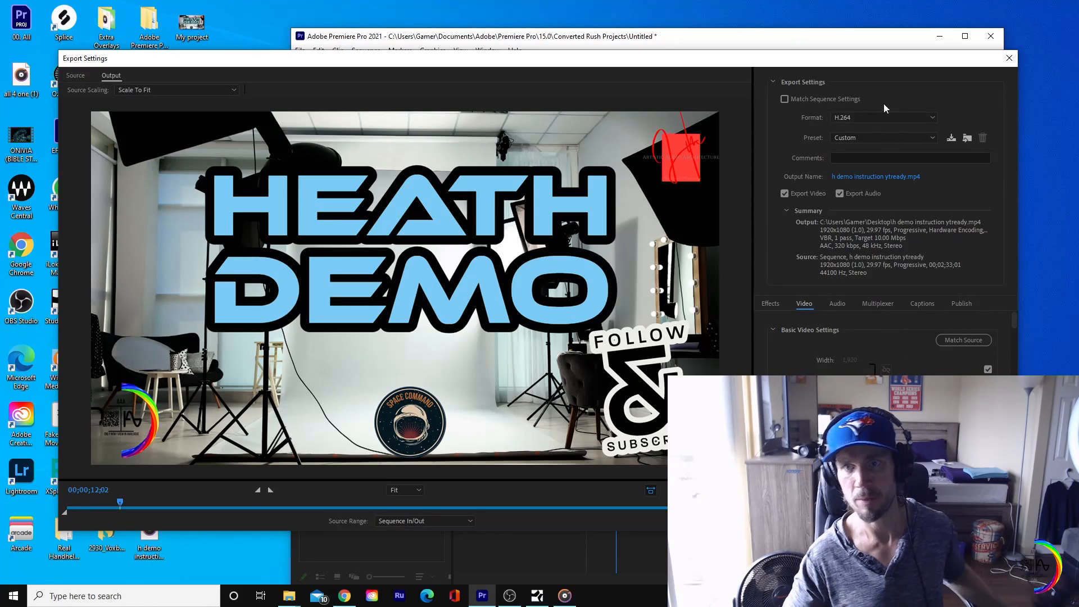
click(898, 135)
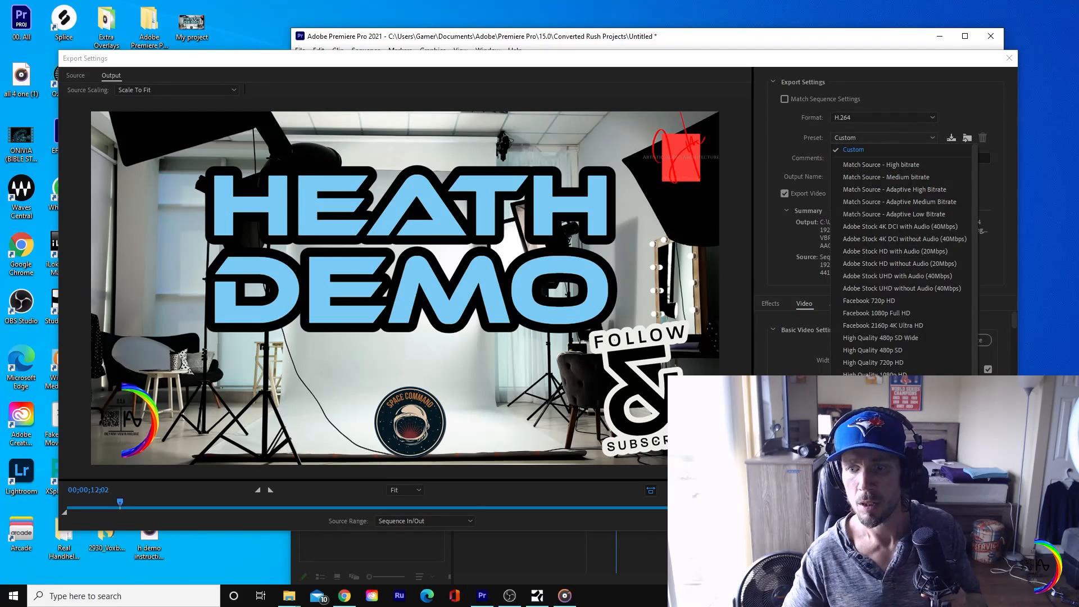
scroll(900, 174, down, 2)
click(877, 565)
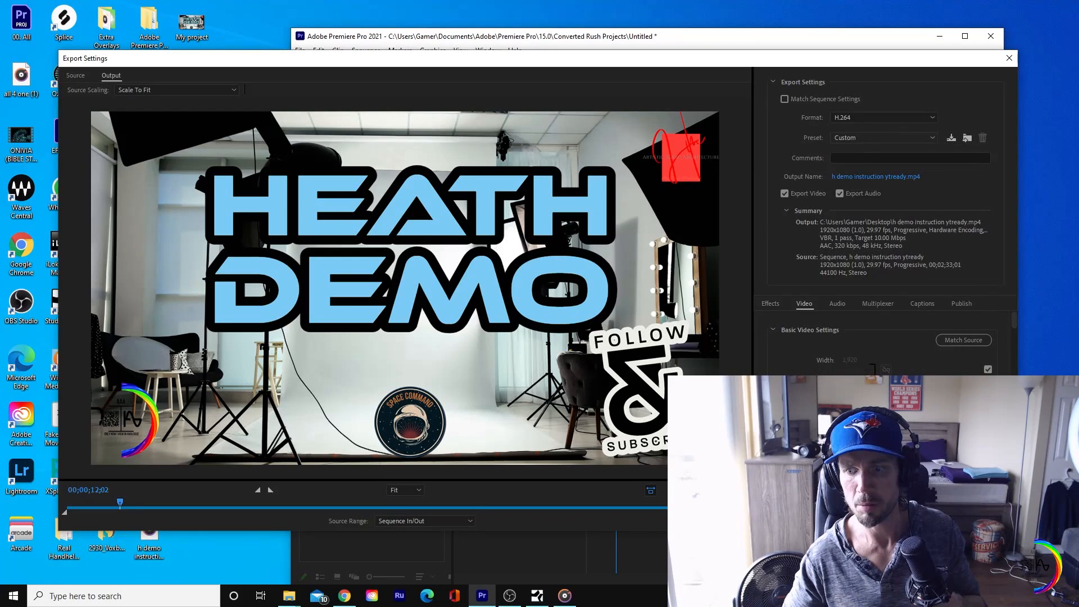
click(765, 456)
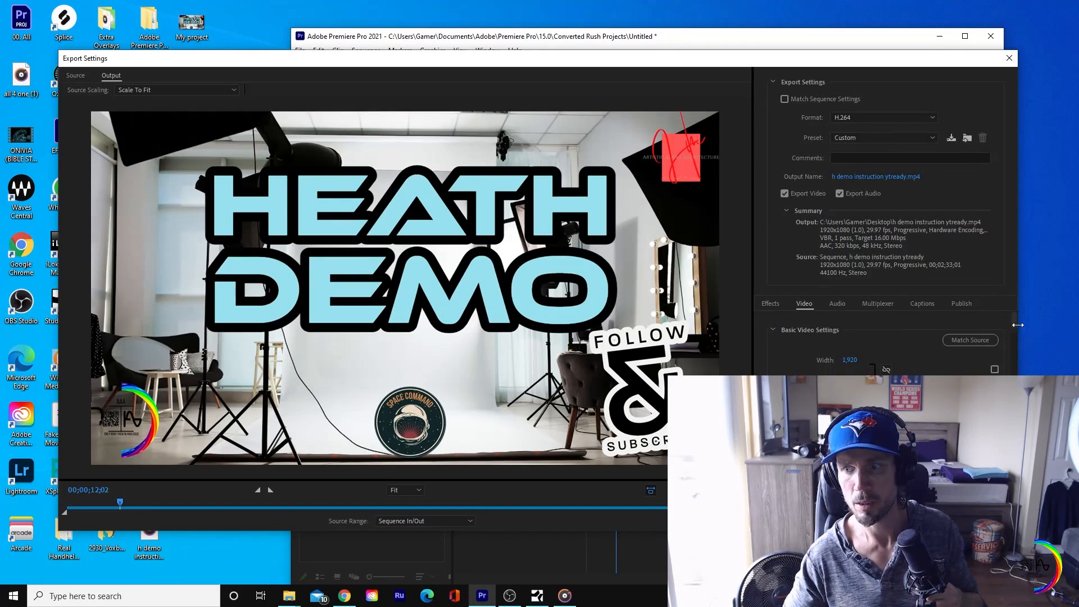
Step: Enable Render at Maximum Depth in the video settings and start exporting h demo instruction ytready.mp4
mouse_move(1015, 325)
mouse_down()
mouse_move(1017, 400)
mouse_move(1020, 342)
mouse_up()
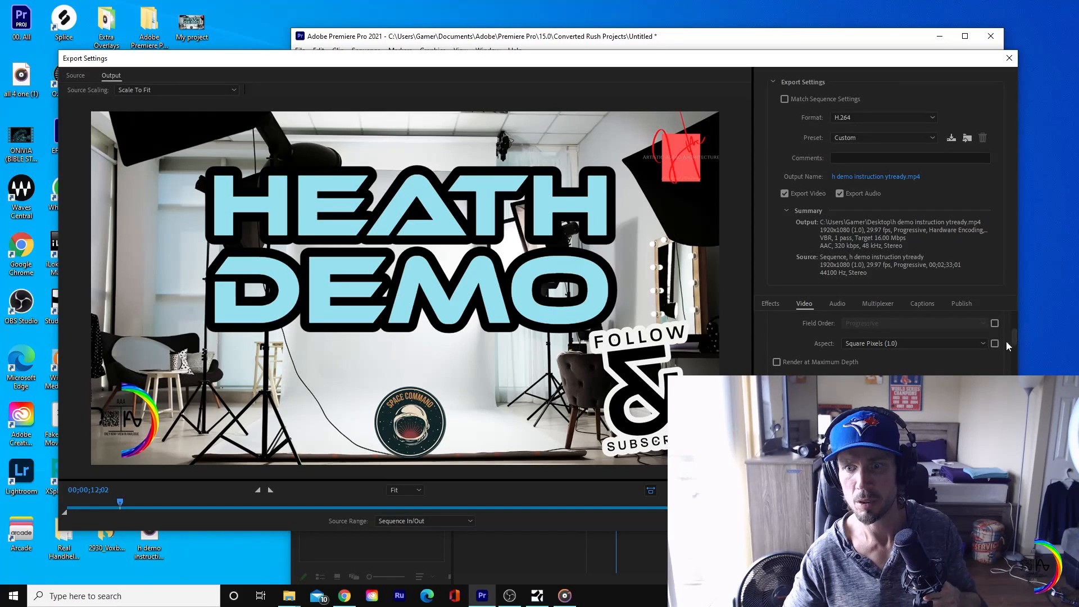
click(777, 362)
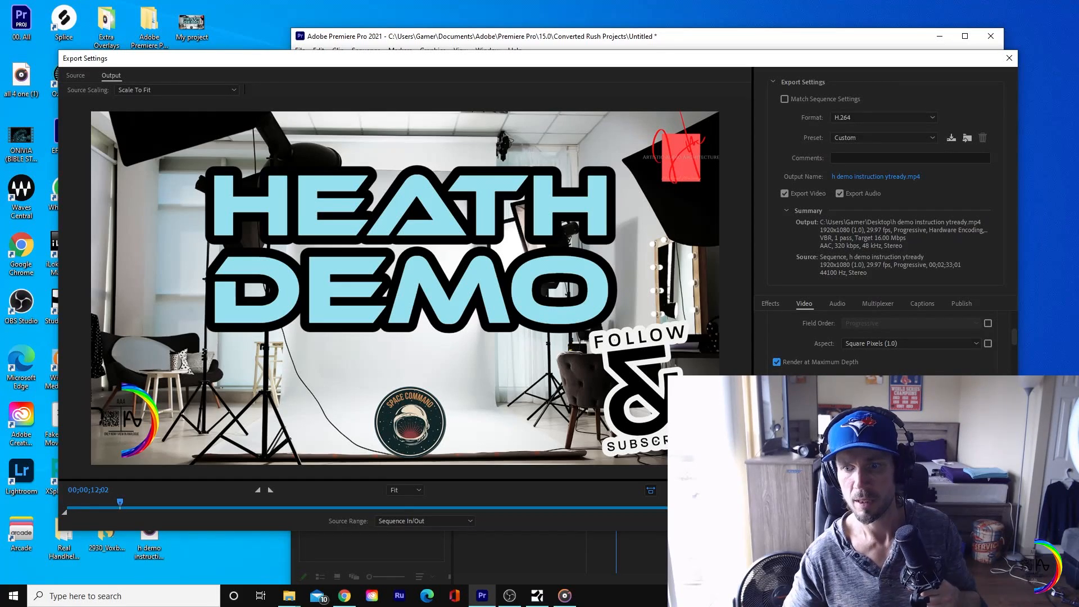
key(Return)
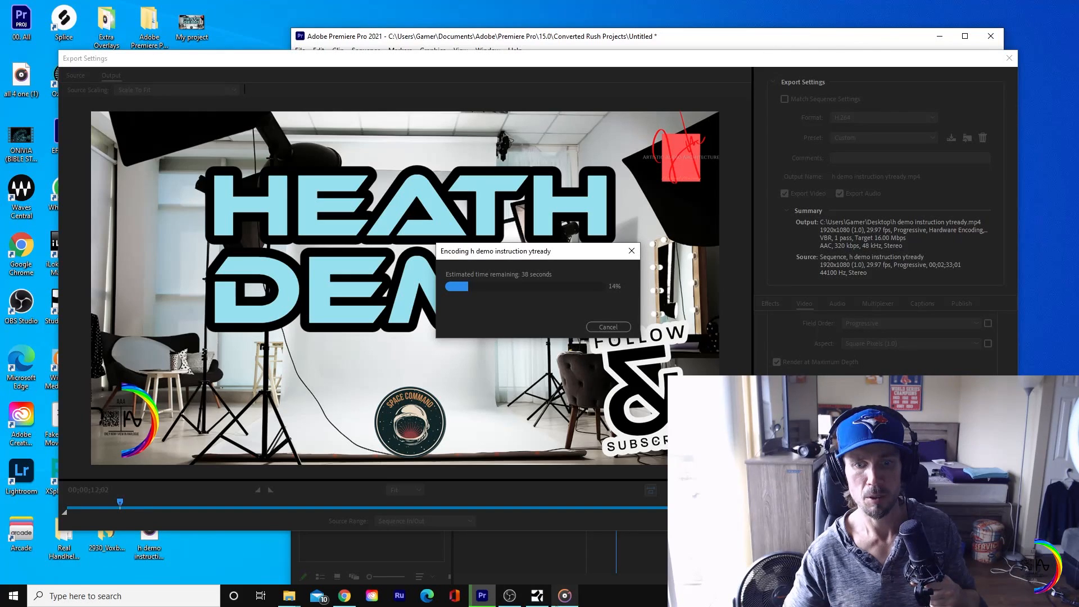
Step: Switch to Chrome, close the Creative Cloud Express page, and open the videos page of the YouTube channel
click(345, 596)
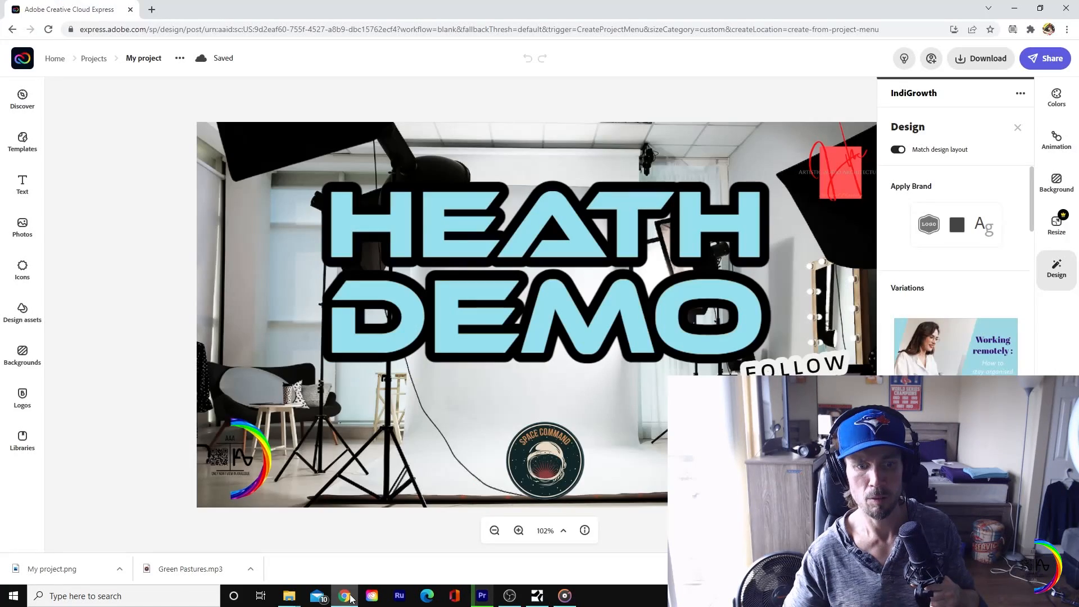
click(151, 10)
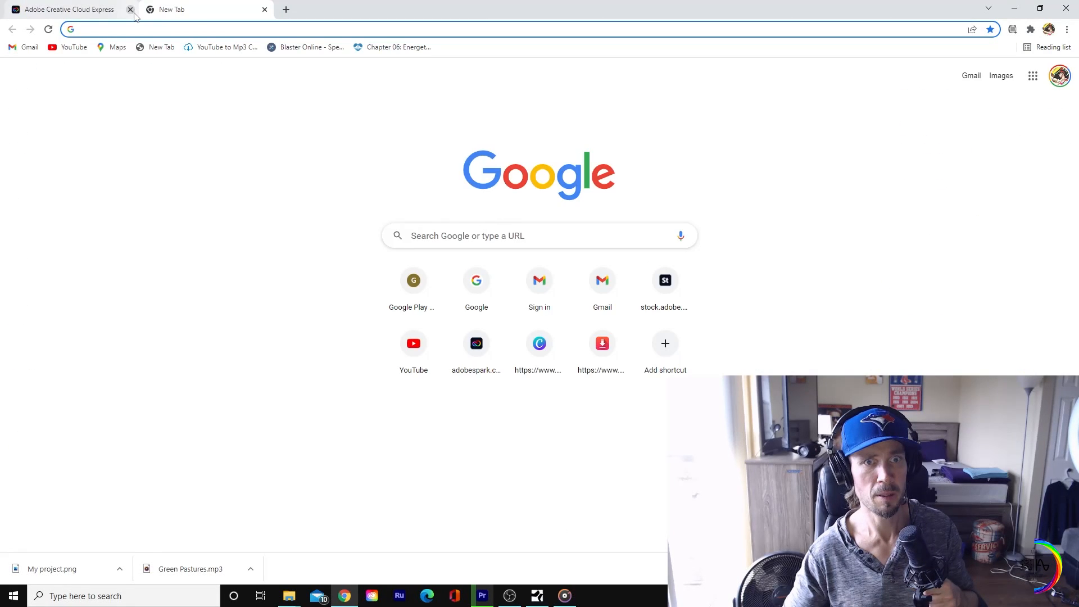
click(131, 9)
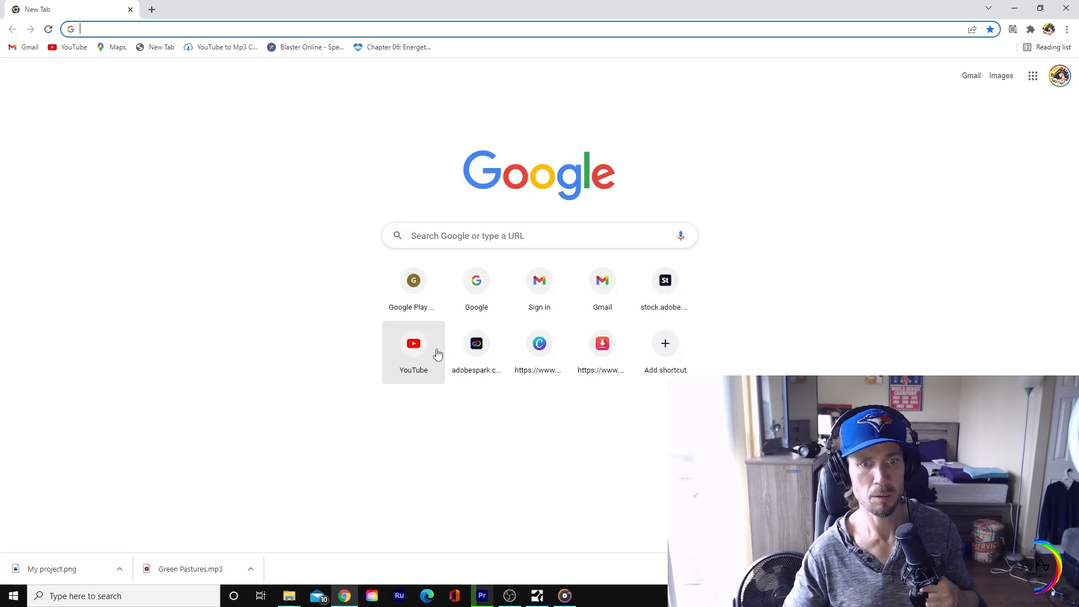
click(421, 356)
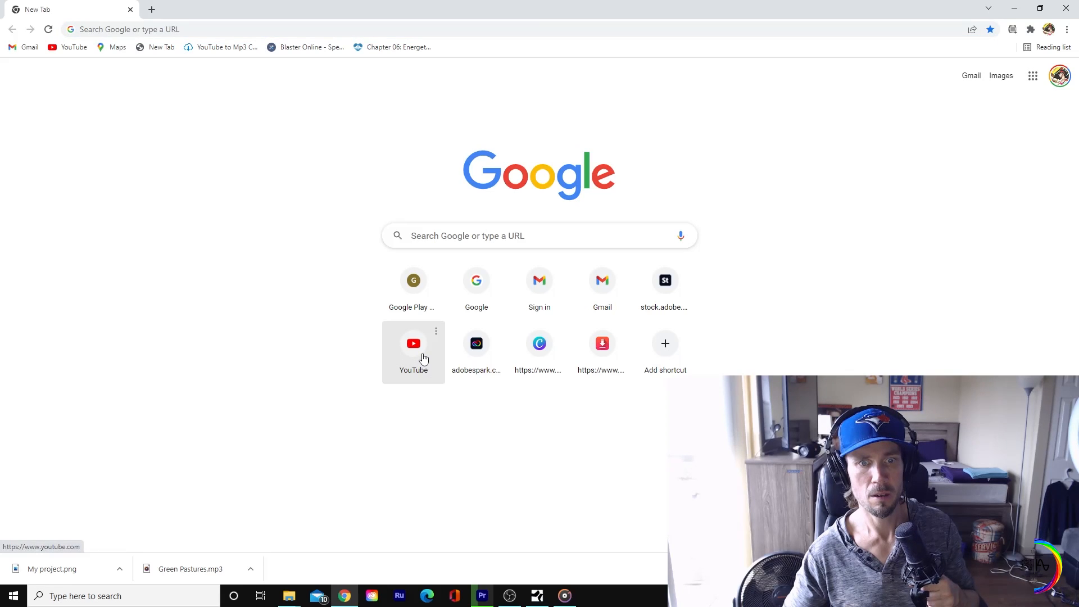
click(424, 359)
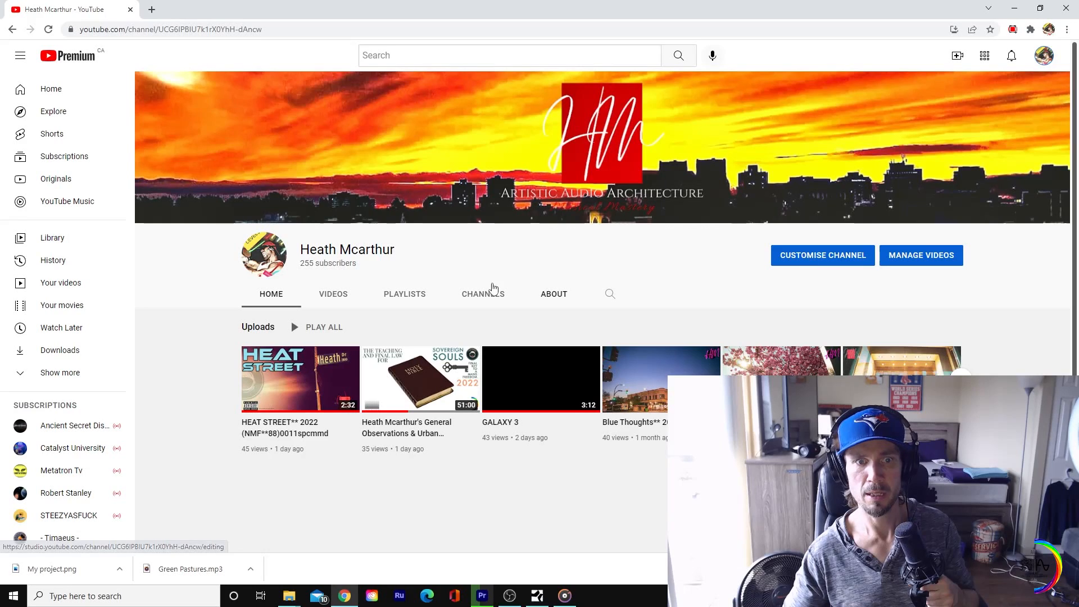
click(346, 298)
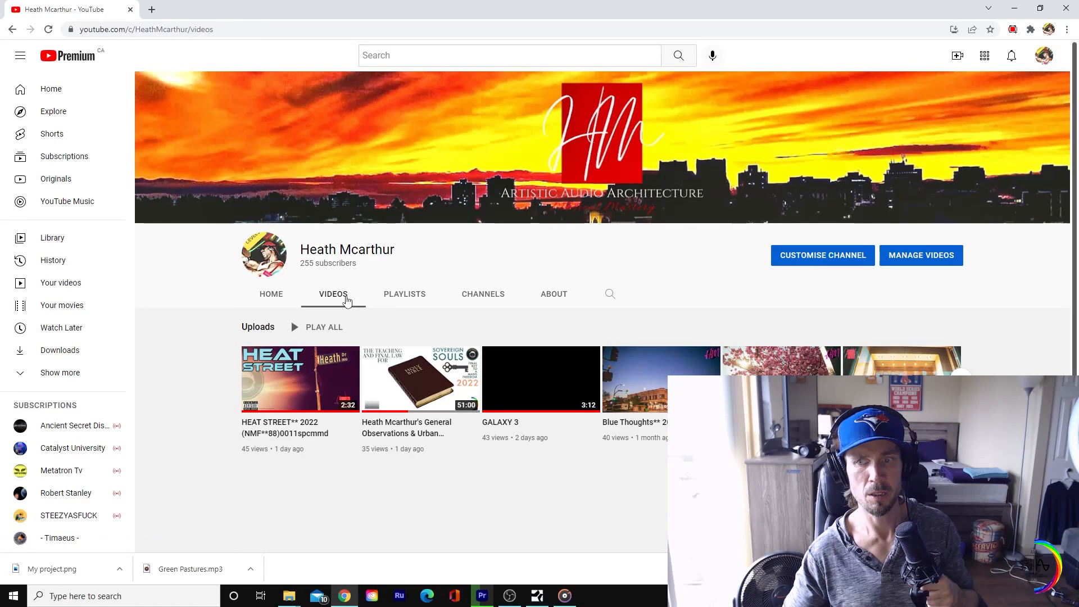
Step: Open the channel's content in YouTube Studio and bring up the Upload videos dialog, dismissing the file picker
click(909, 251)
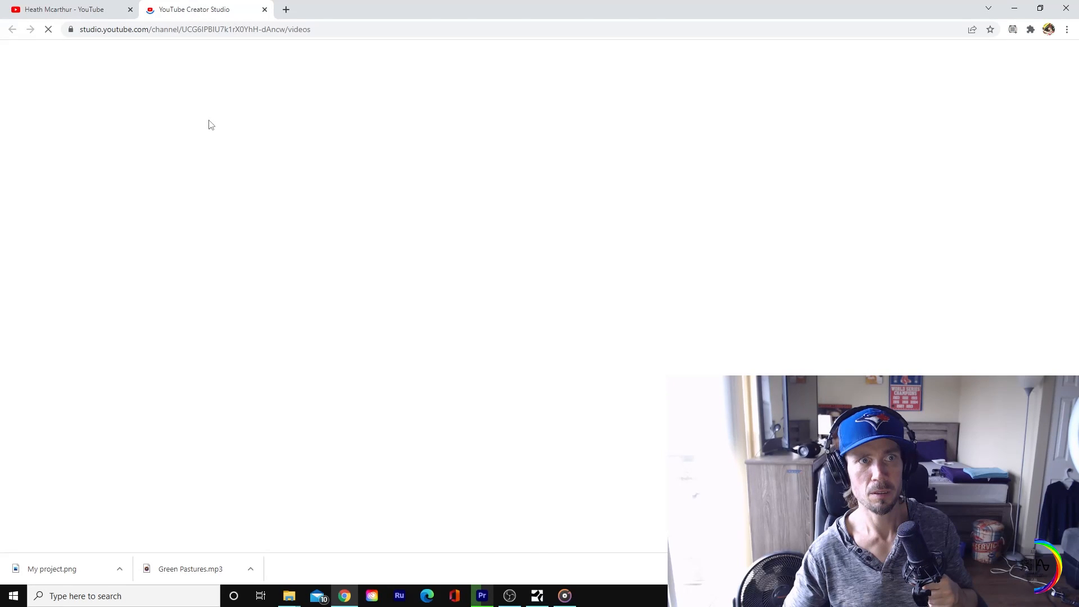
click(1010, 59)
click(1006, 84)
click(545, 286)
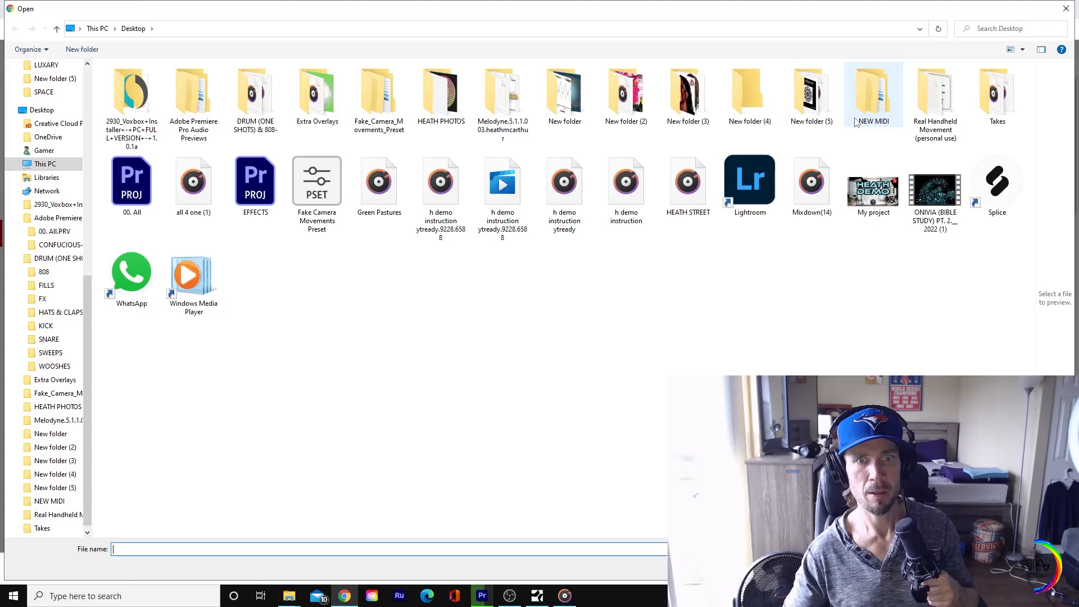
click(1060, 9)
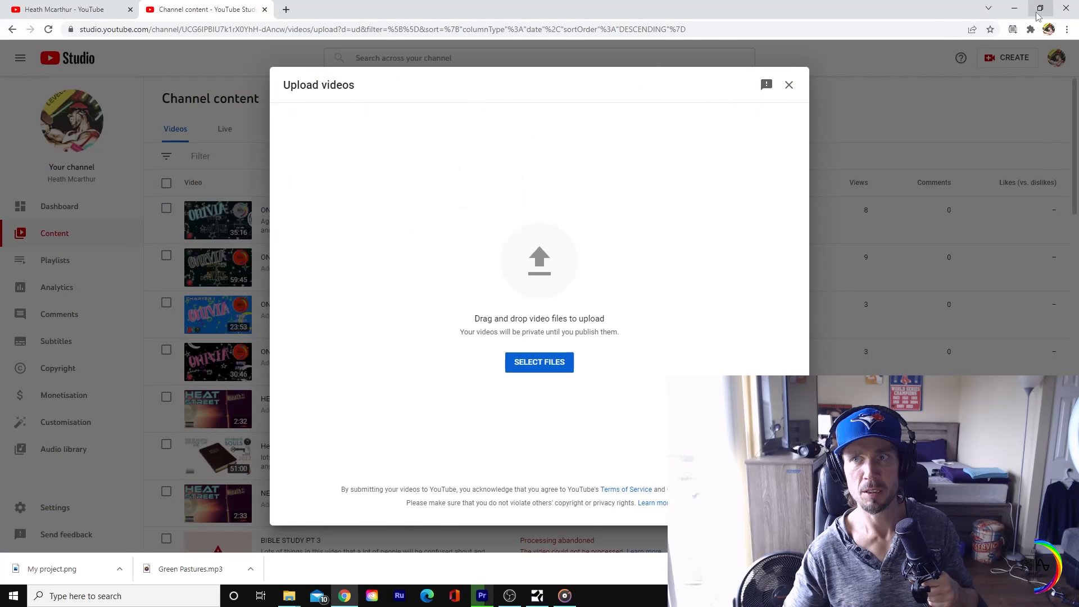
Step: Restore the browser to a smaller window and bring Premiere Pro forward to check the encoding progress
click(1039, 9)
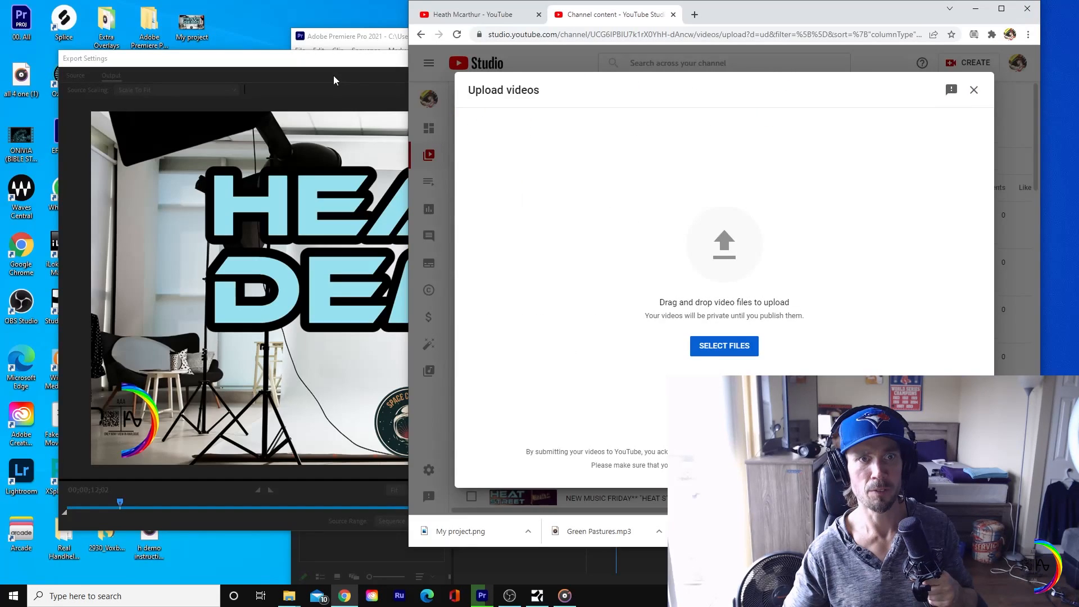
click(333, 60)
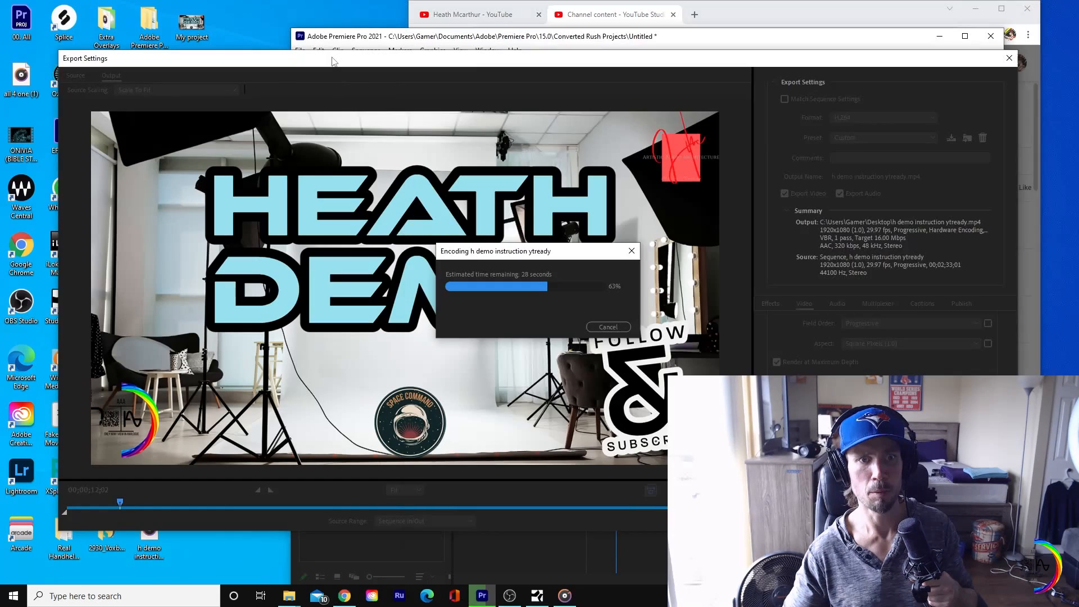
click(1012, 59)
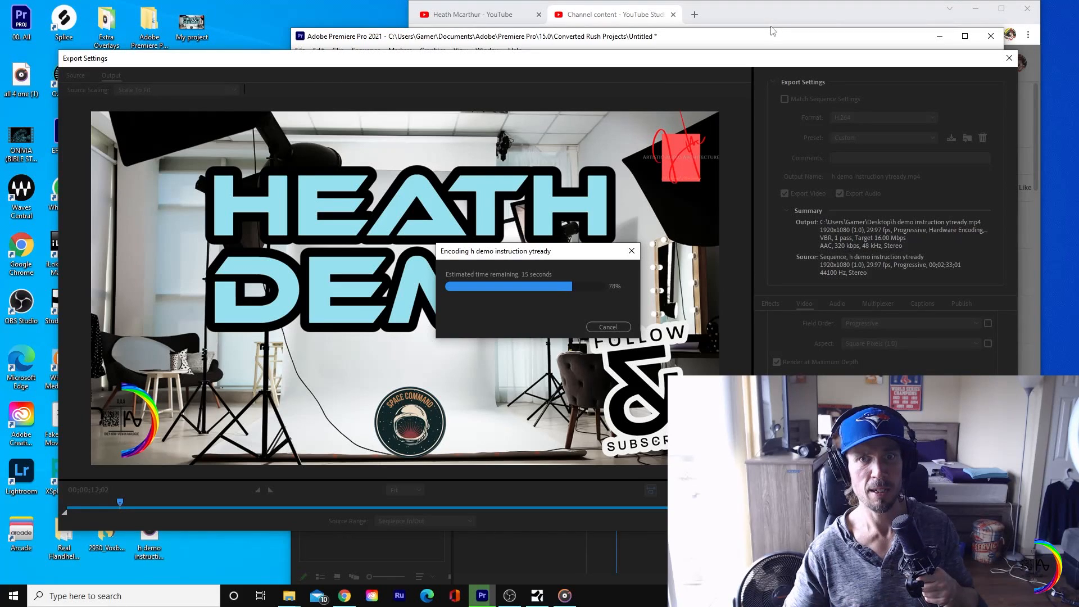
Step: Check OBS and minimize it, and close Premiere Pro with the changes to Untitled.prproj saved
click(511, 593)
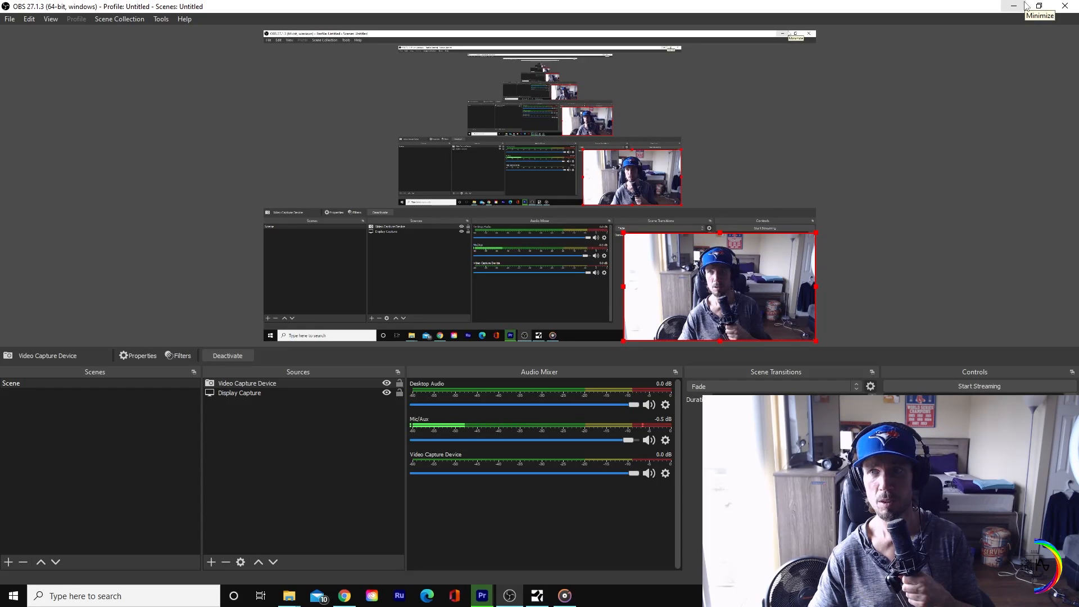
click(1017, 6)
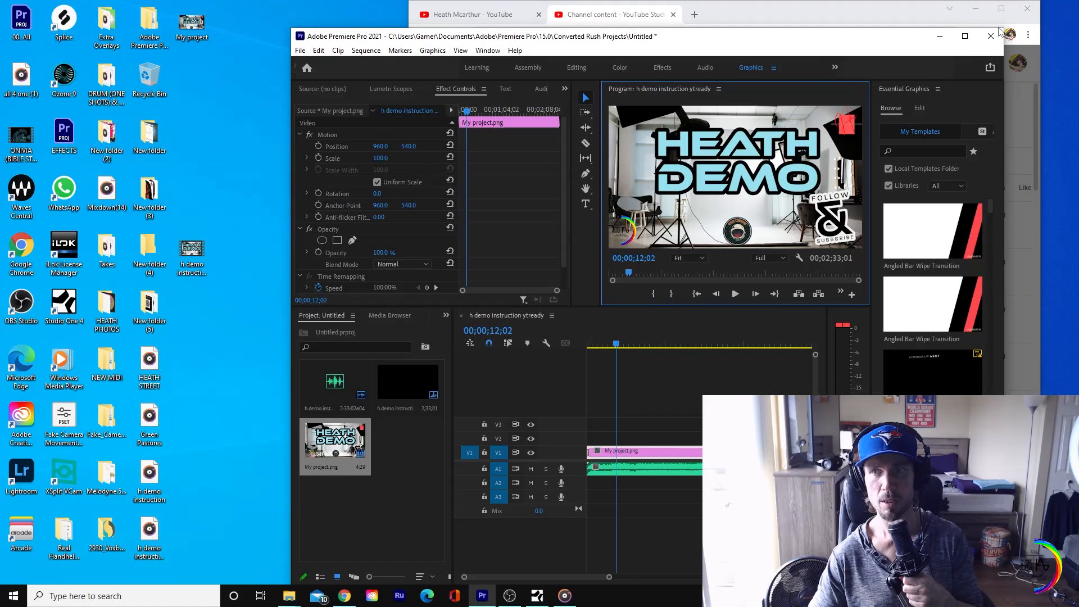
click(995, 35)
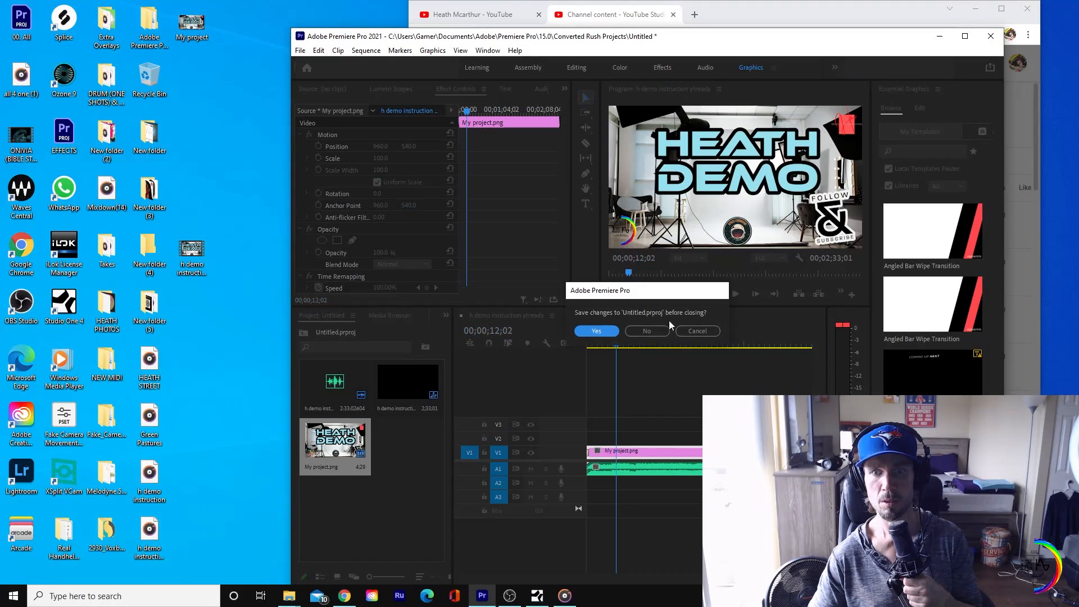
click(597, 331)
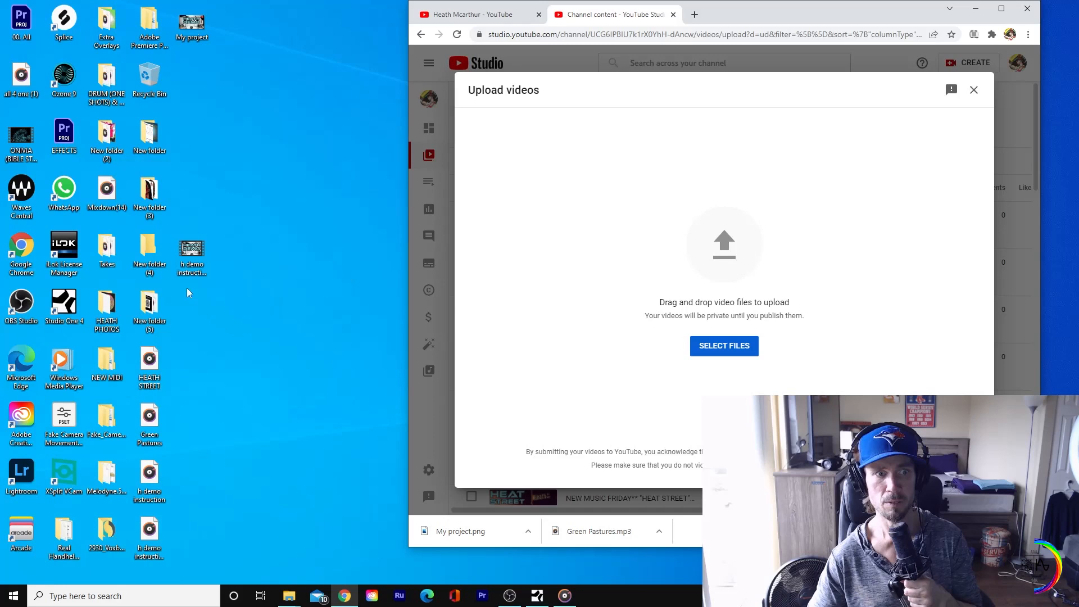
Step: Upload the exported h demo instruction ytready.mp4 from the desktop to YouTube and clear its default title
drag(191, 253, 703, 249)
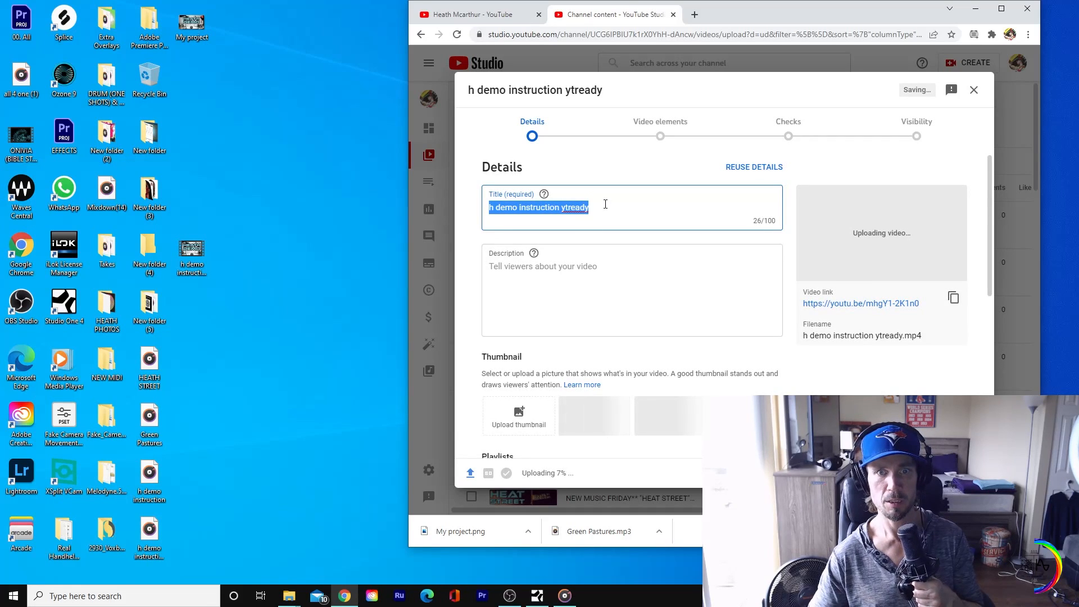
click(602, 206)
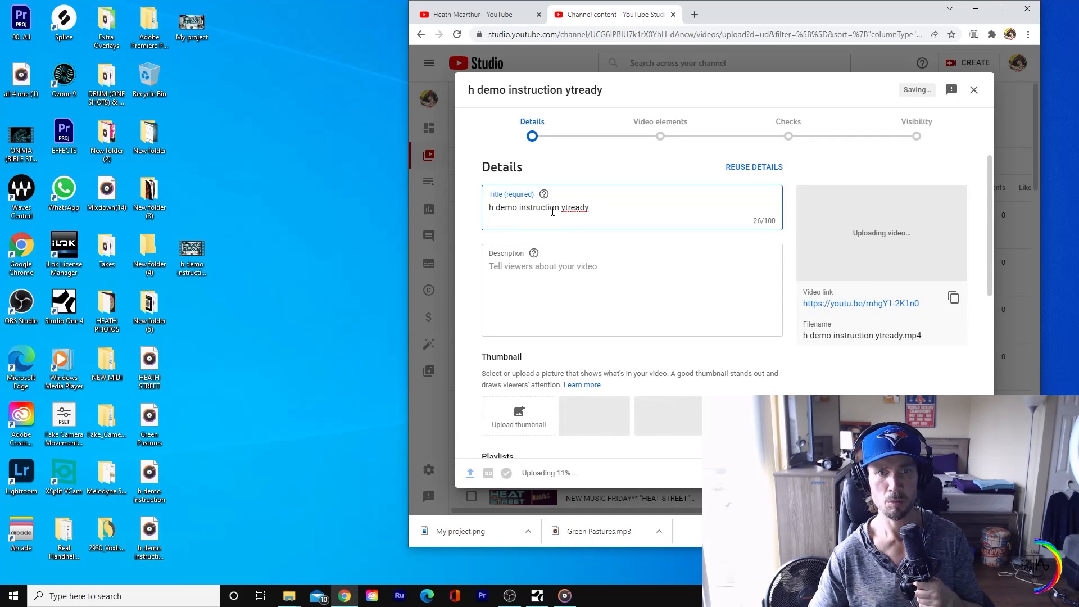
drag(605, 207, 465, 212)
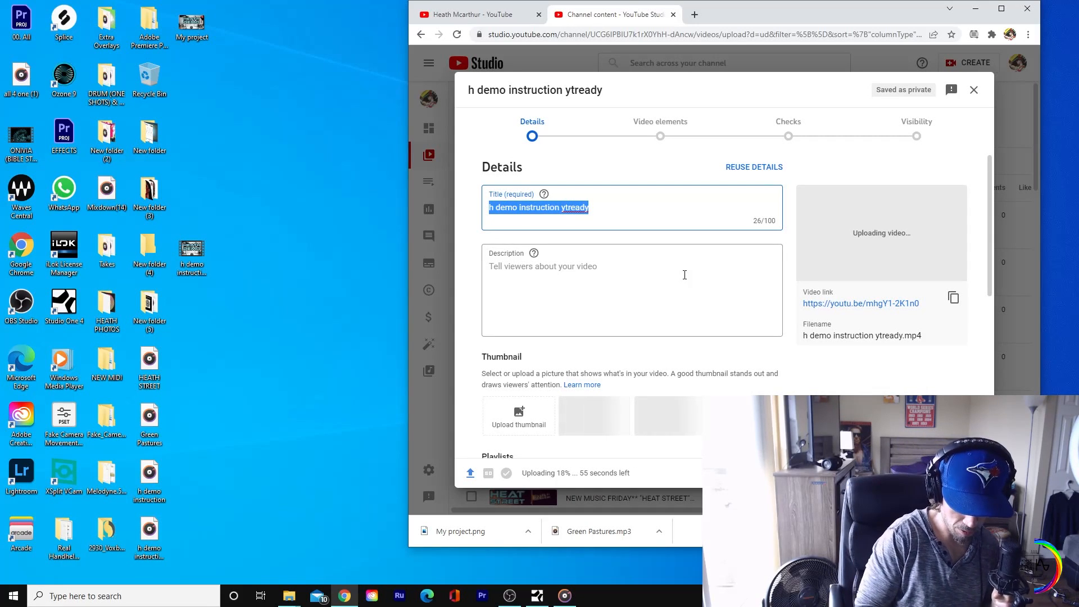
text(ZO)
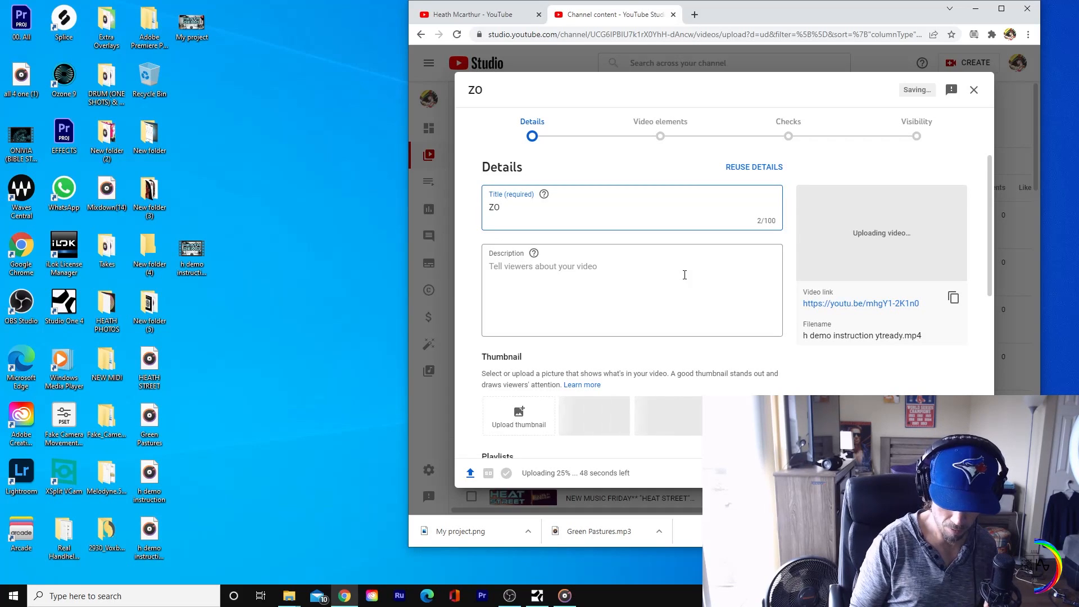
key(BackSpace)
key(BackSpace)
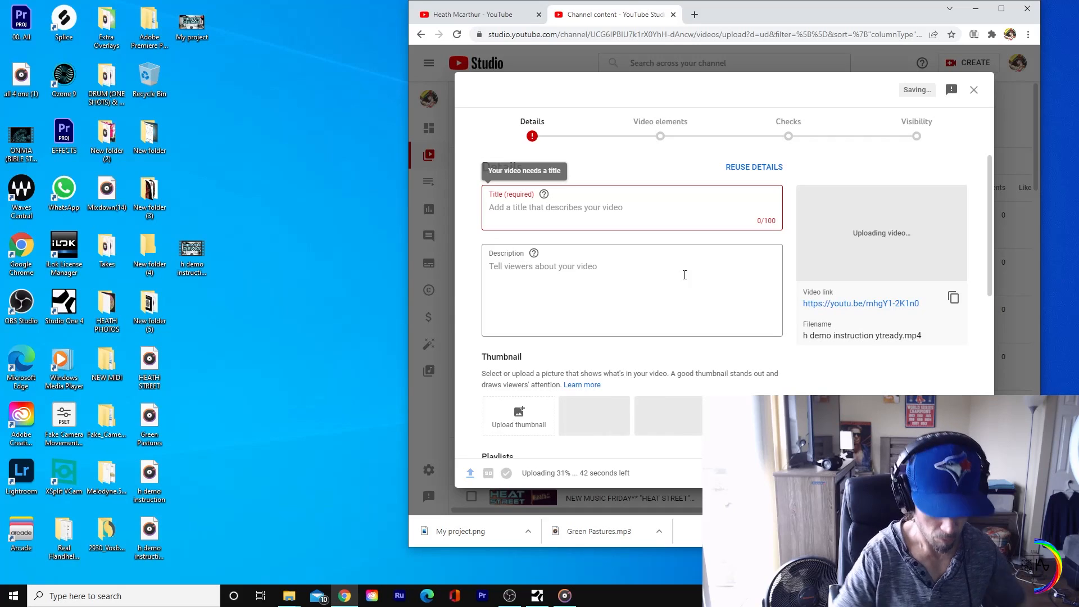
Step: Enter "ONIVIA 2022** spcccmmd 0011234 VOX INSTRUCTION....VOL1" as the title of the uploaded video
text(ONI)
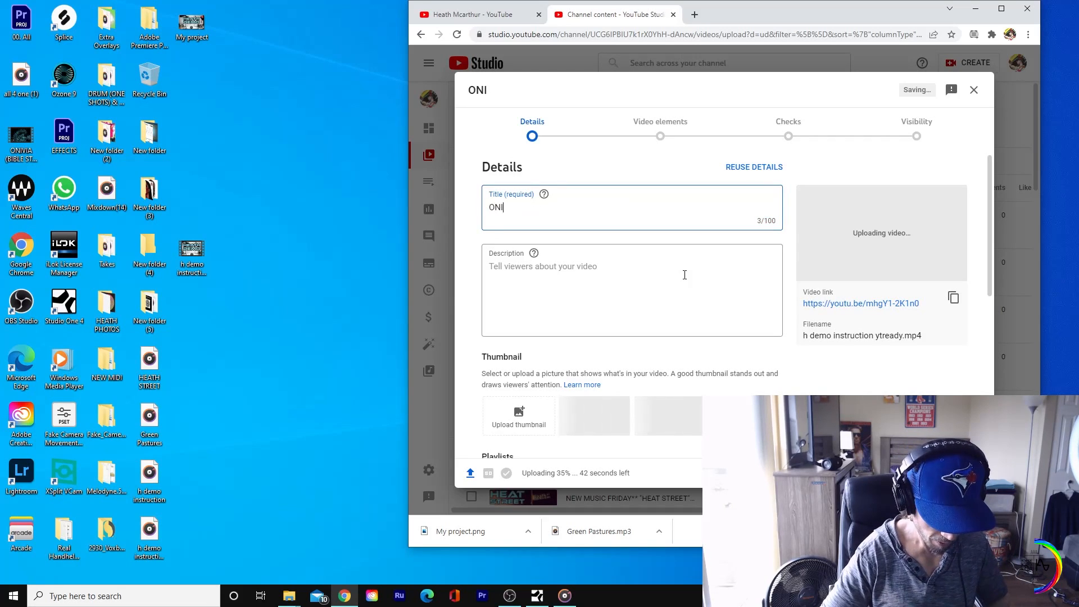
text(V)
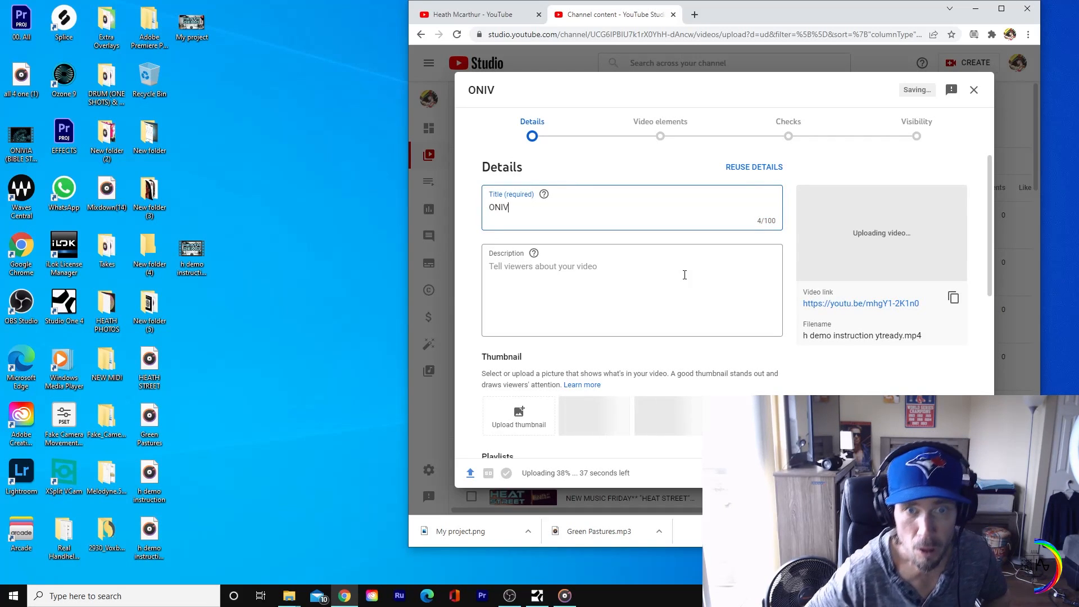
text(IA)
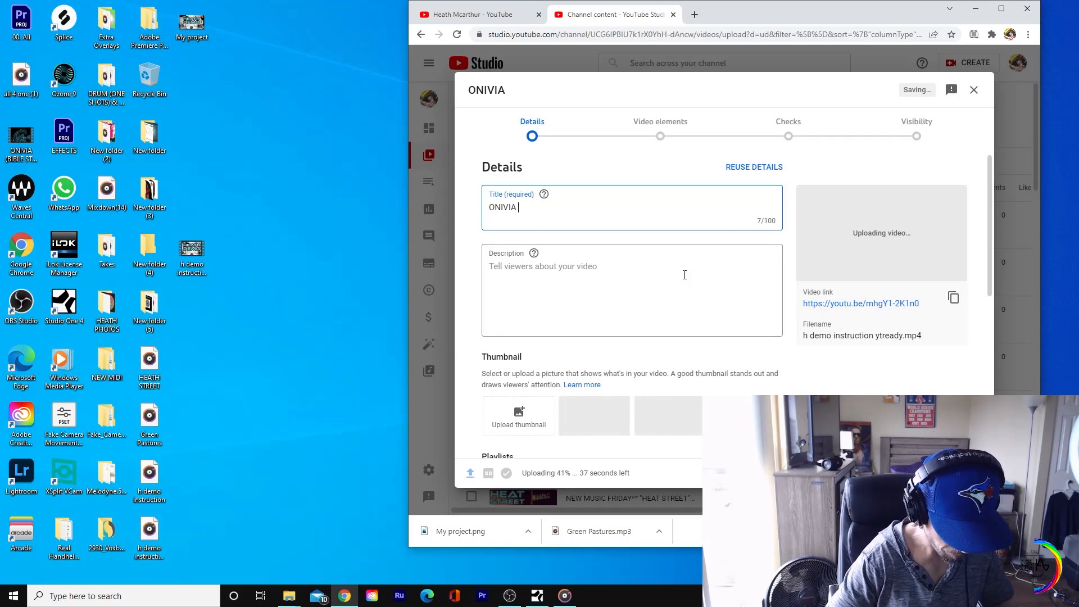
text( 2022)
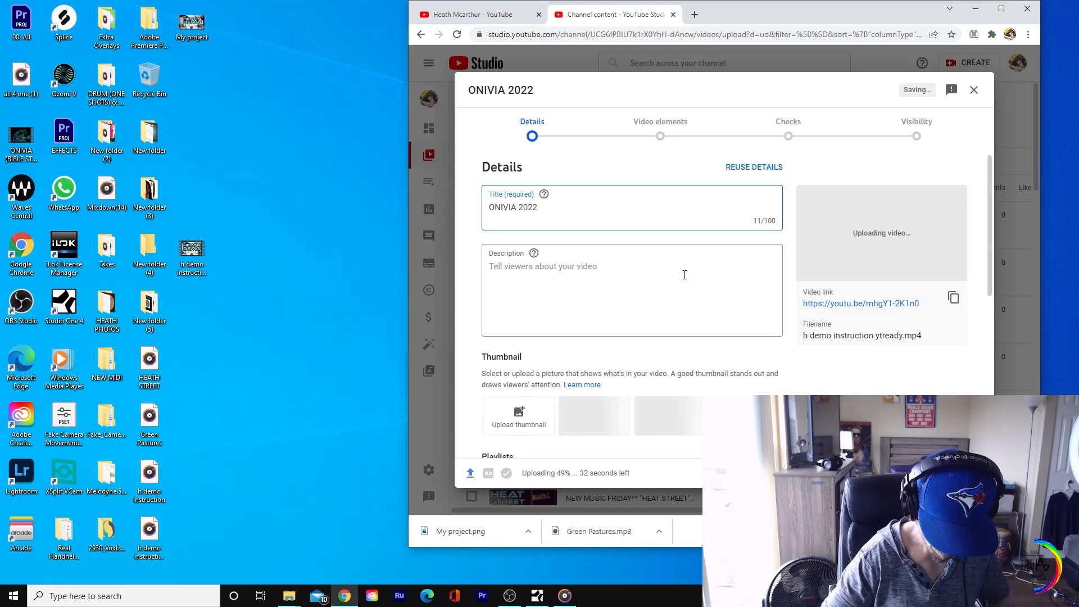
text(** )
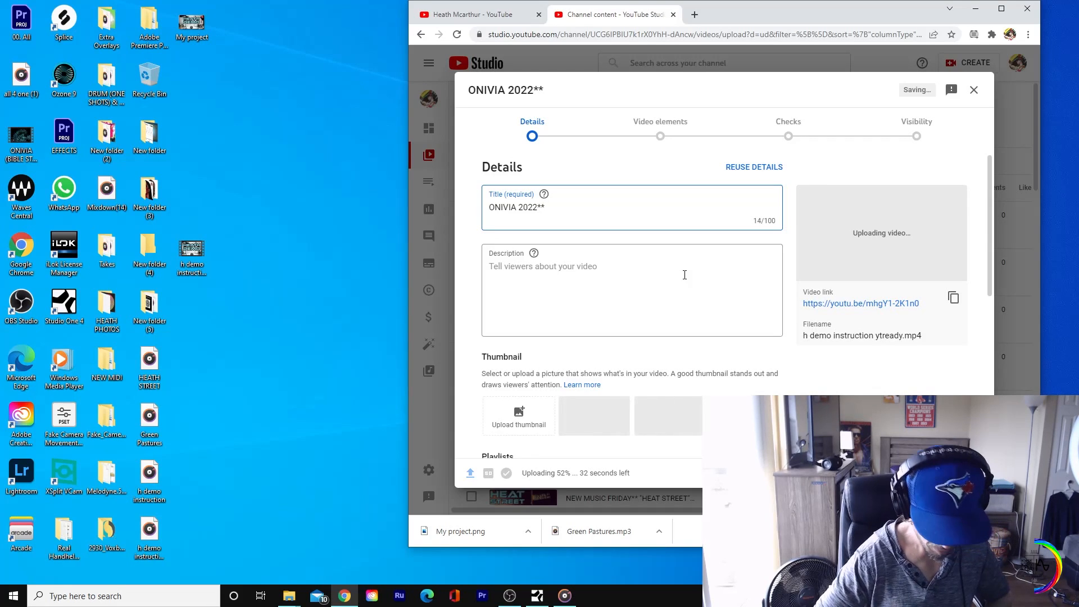
text(sp)
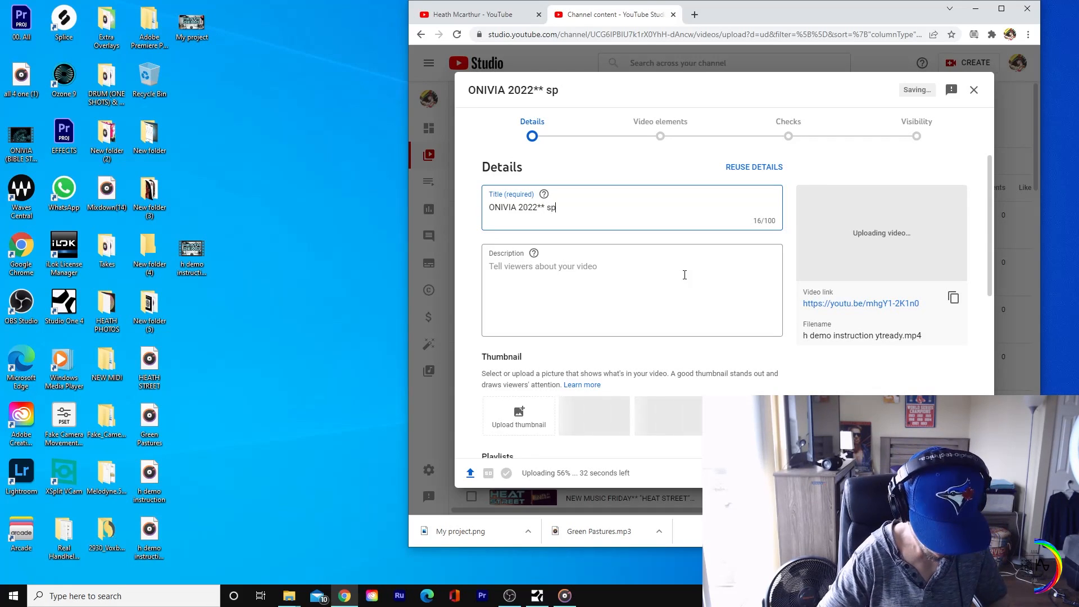
text(cccmm)
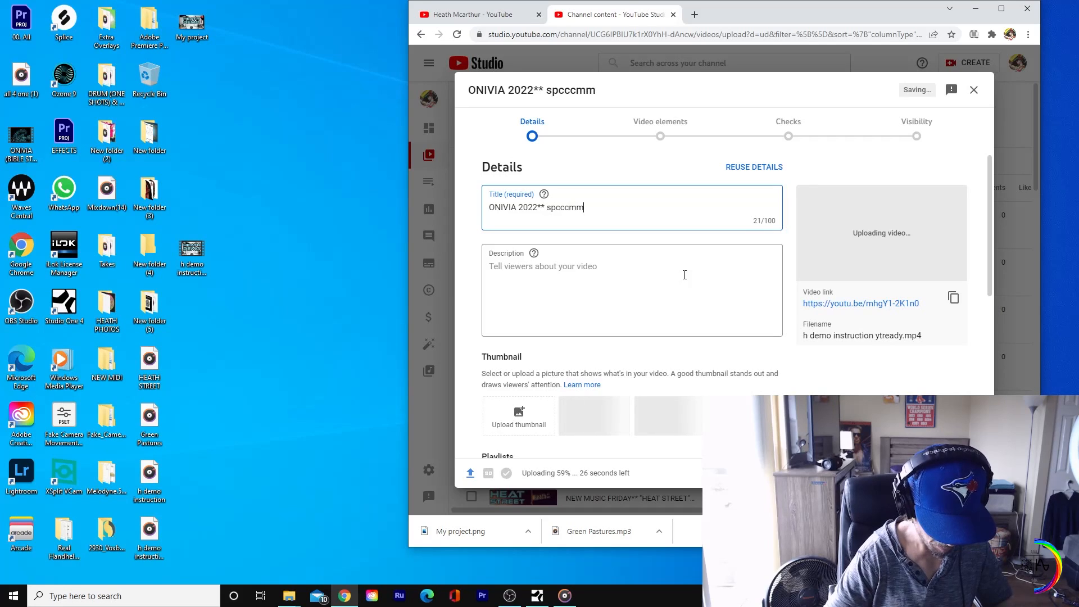
text(d 00)
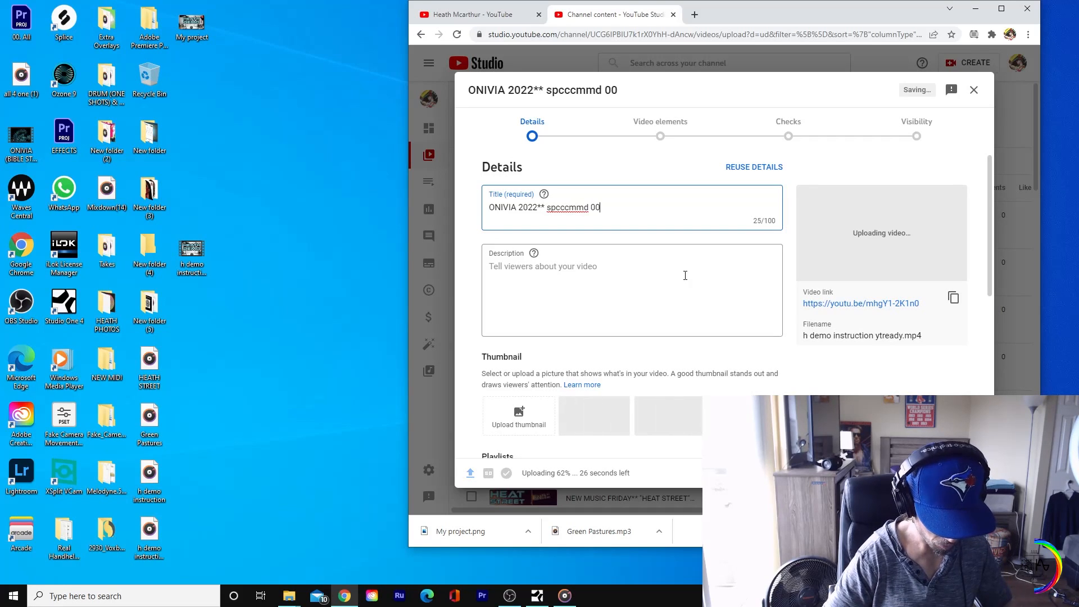
text(11234)
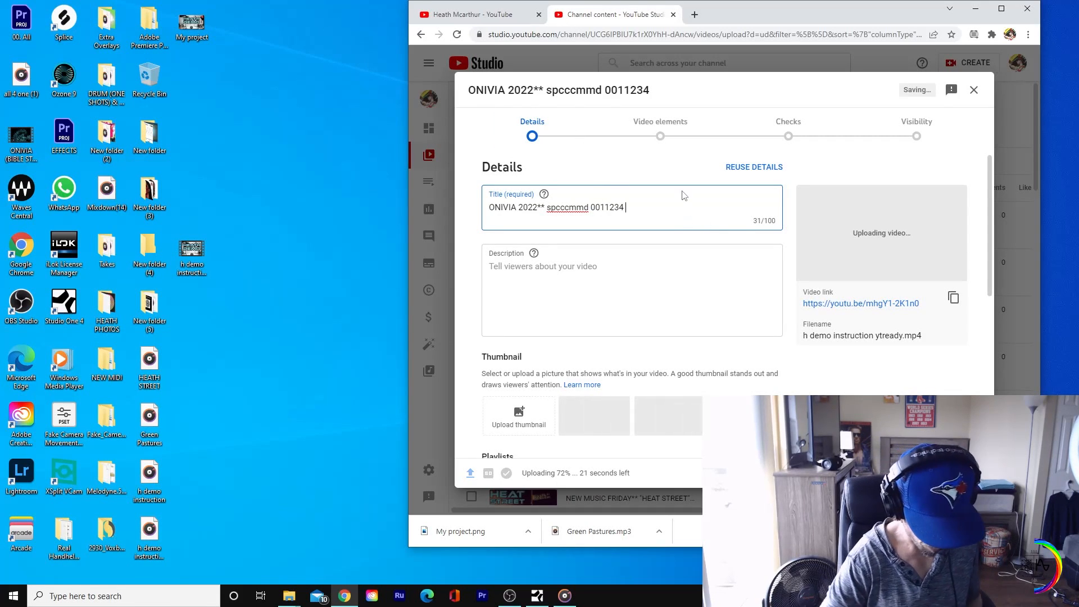
text( VOX IN)
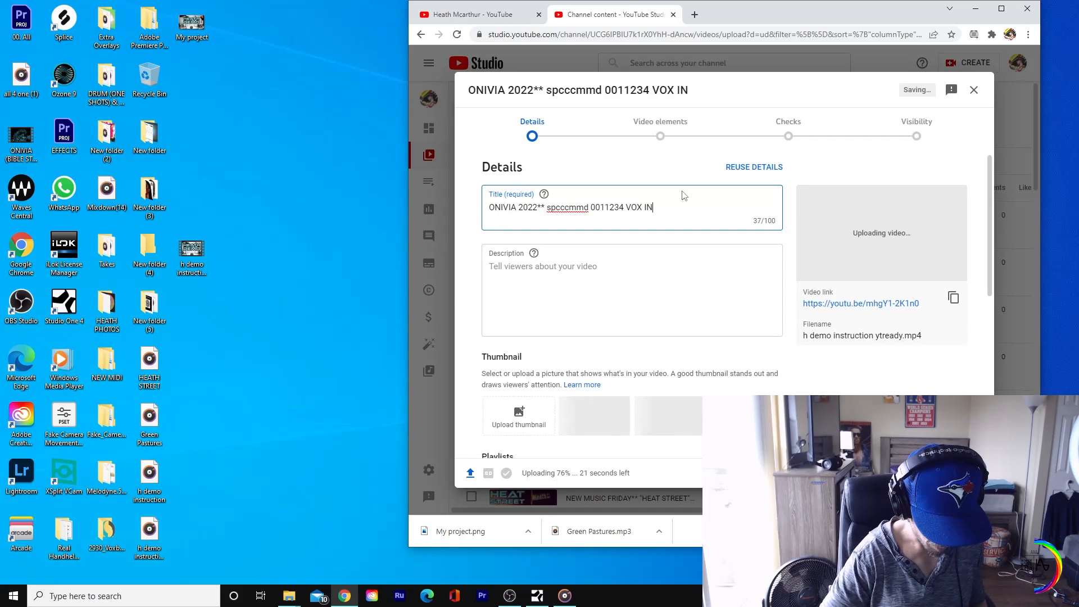
text(STRUCT)
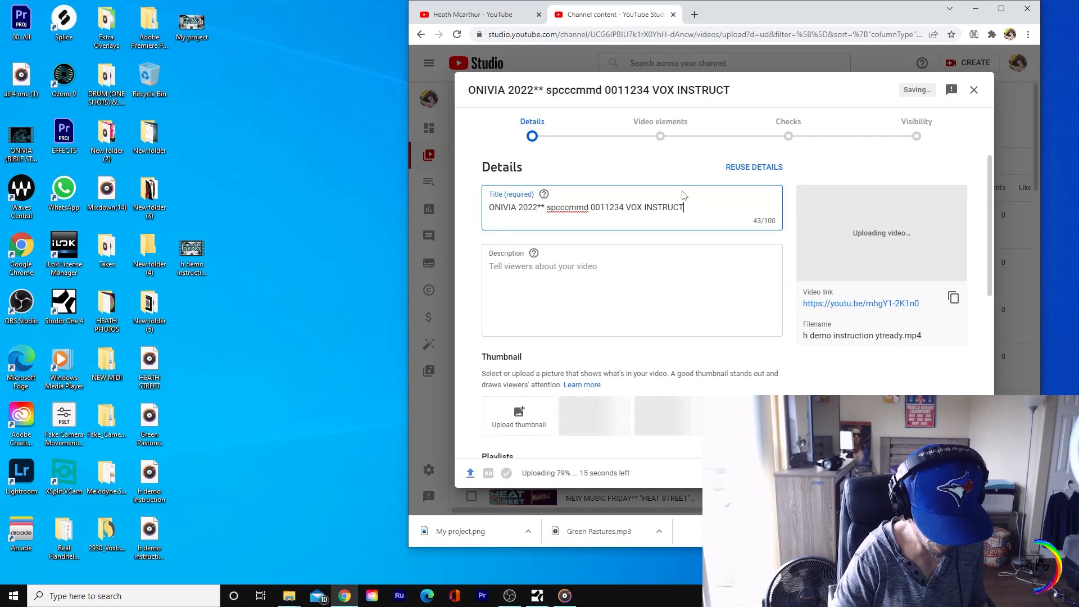
text(ION)
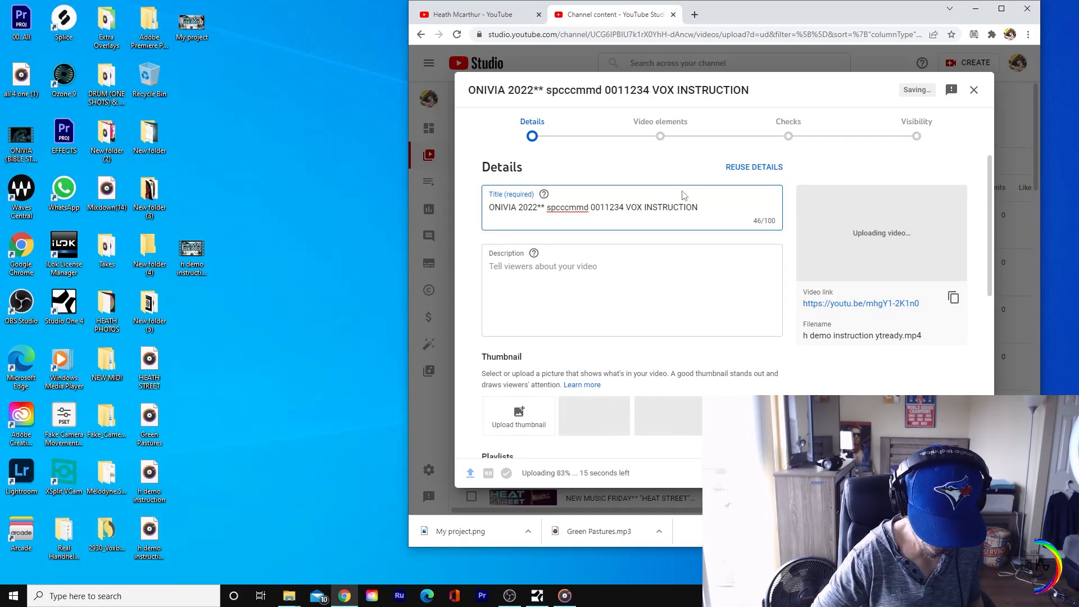
text(....VOL)
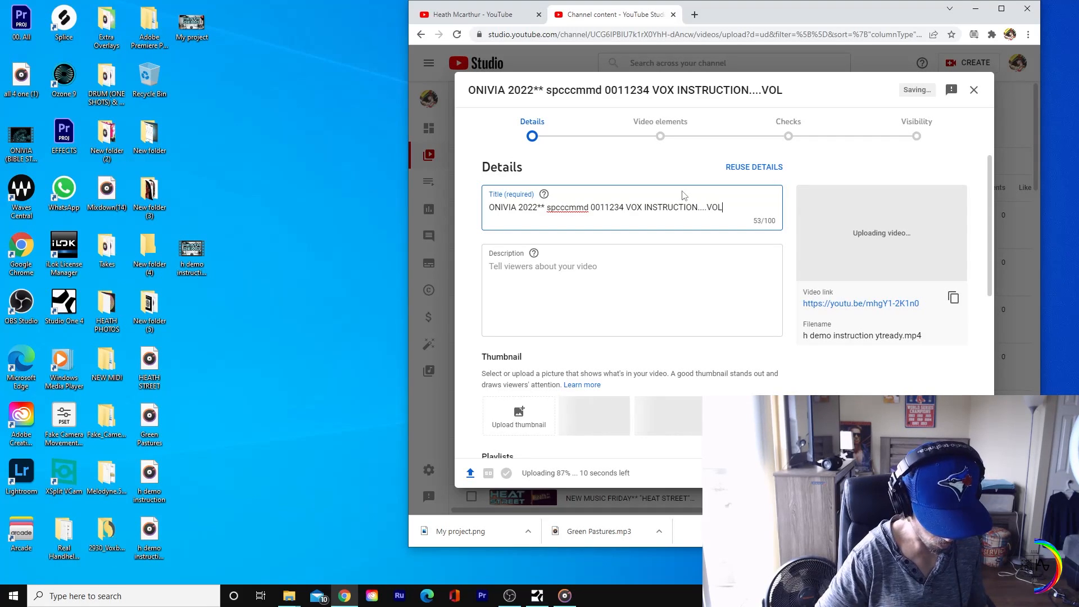
text(1)
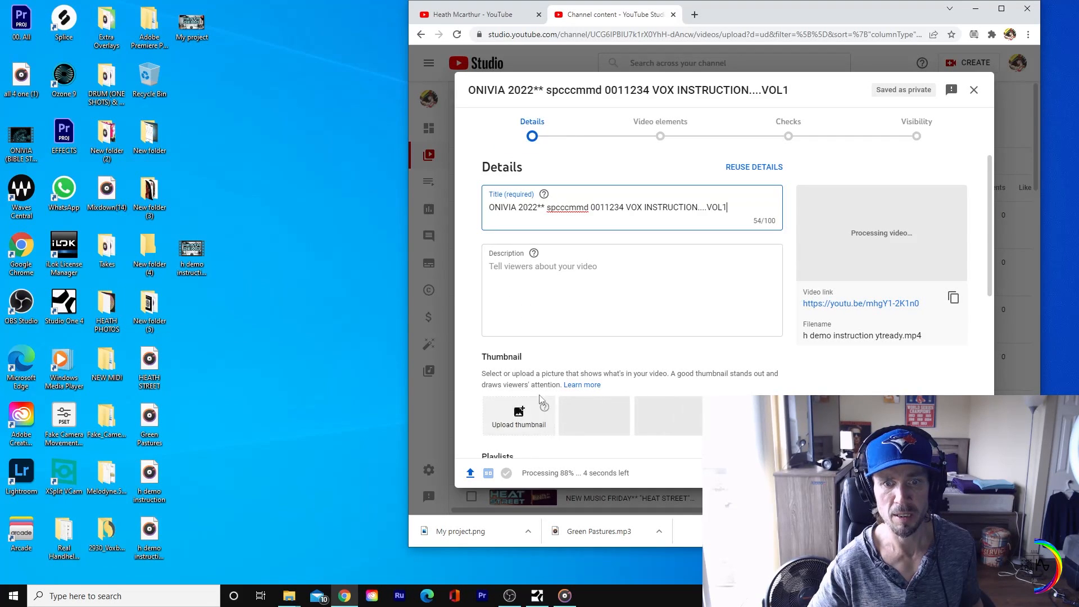
Step: Check the channel's videos page, and search Google in a new tab for "YT TUMBNAIL SIZE"
click(493, 15)
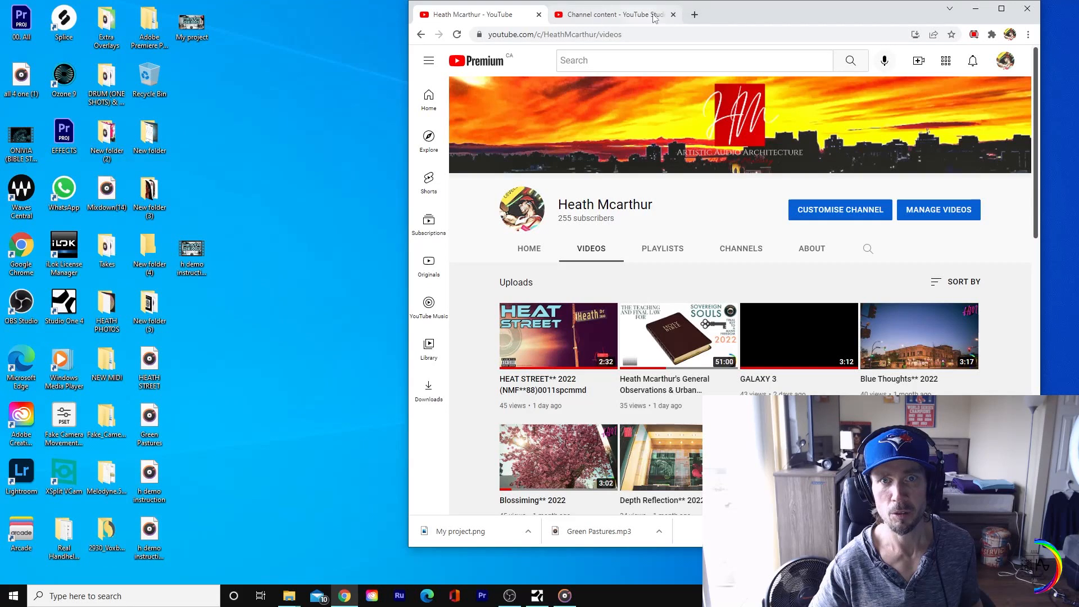
click(697, 15)
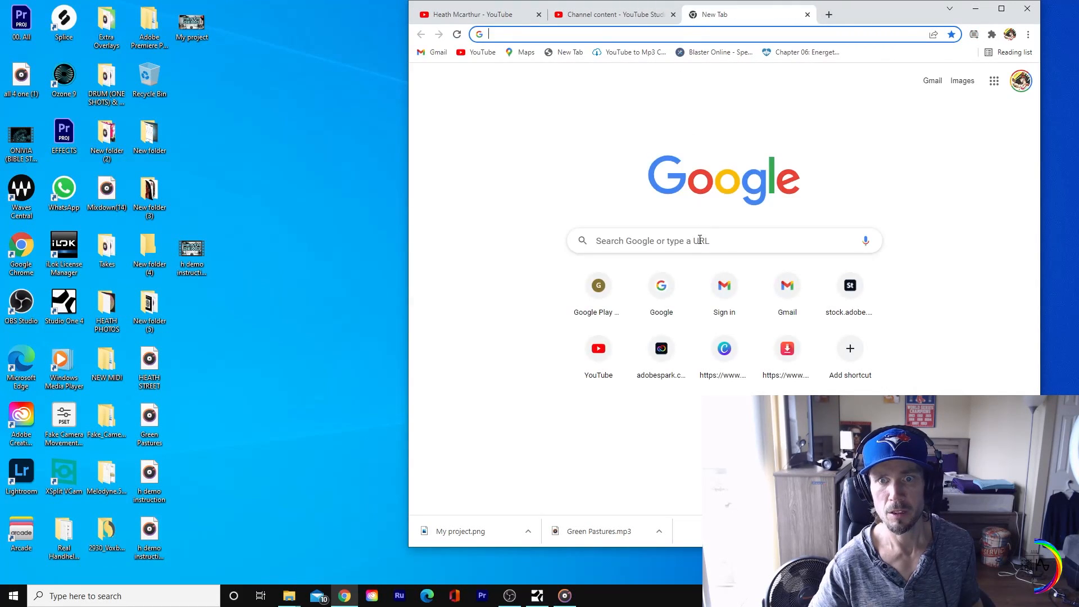
click(700, 240)
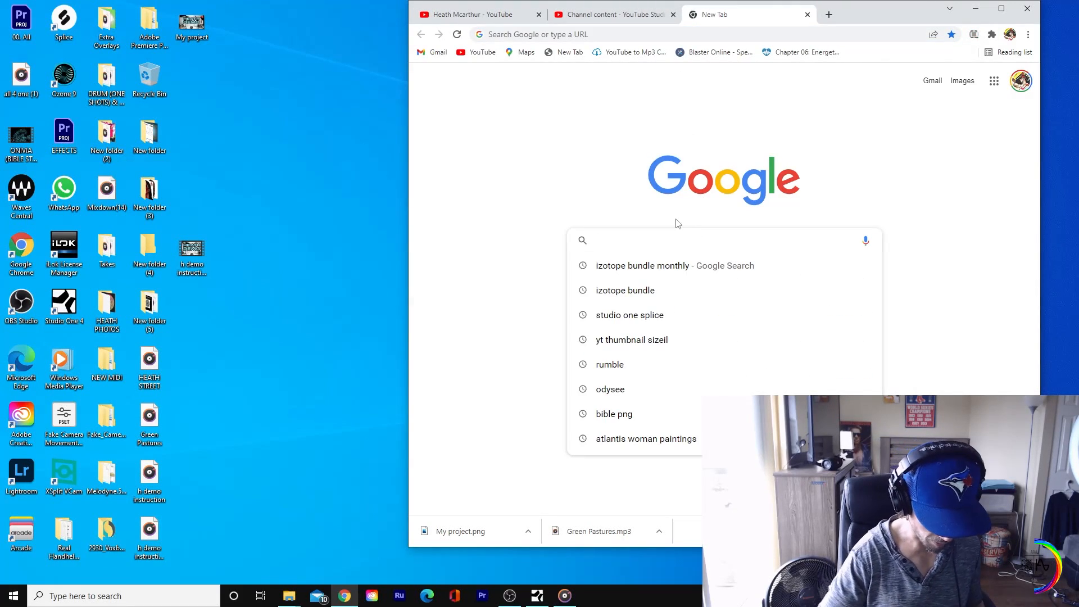
text(YT TU)
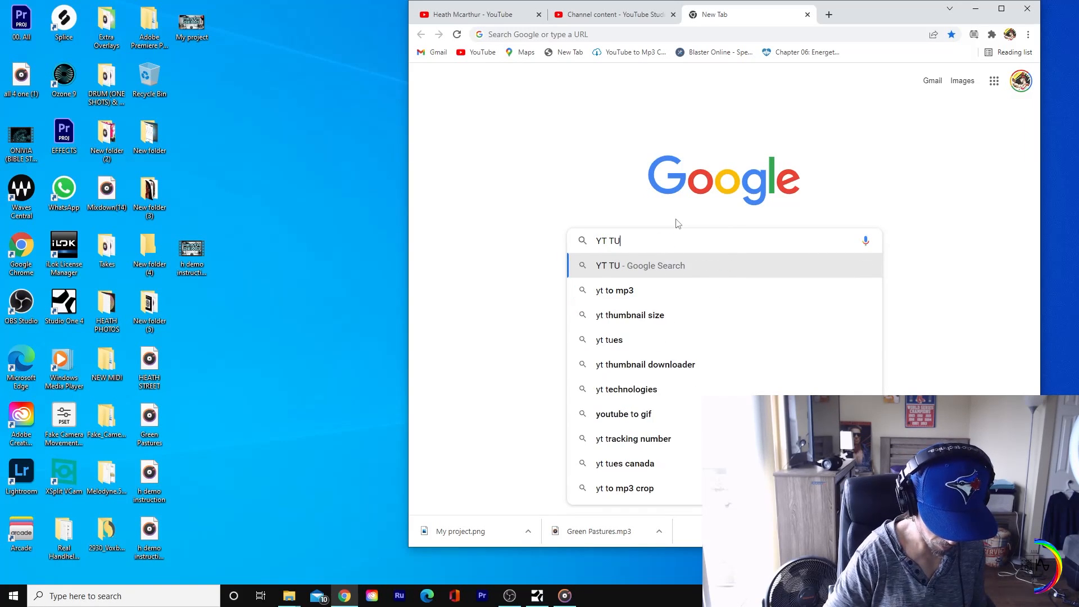
text(MBNAI)
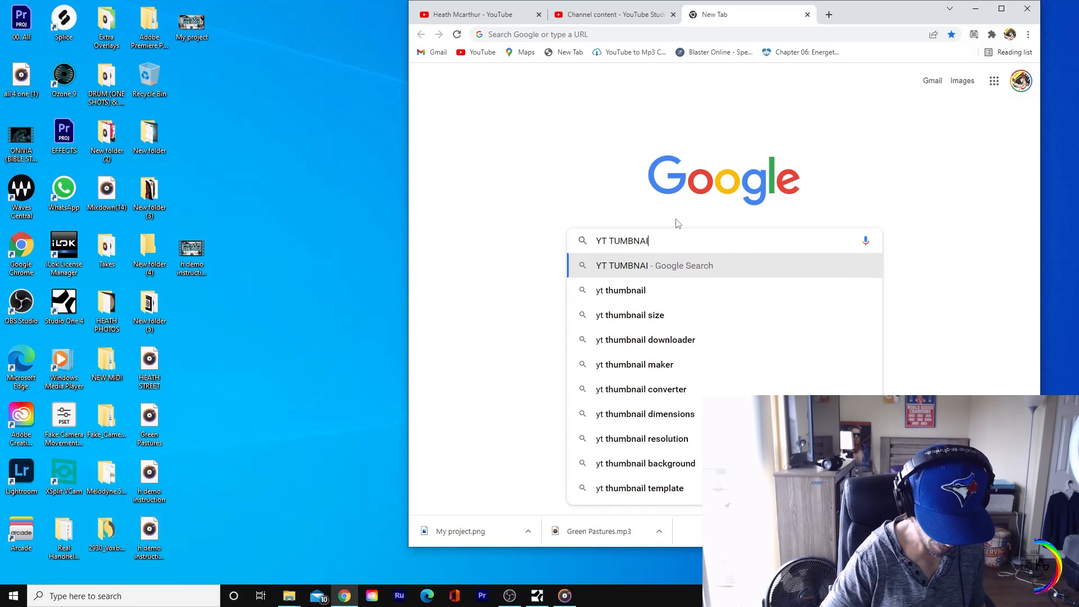
text(L SIZE)
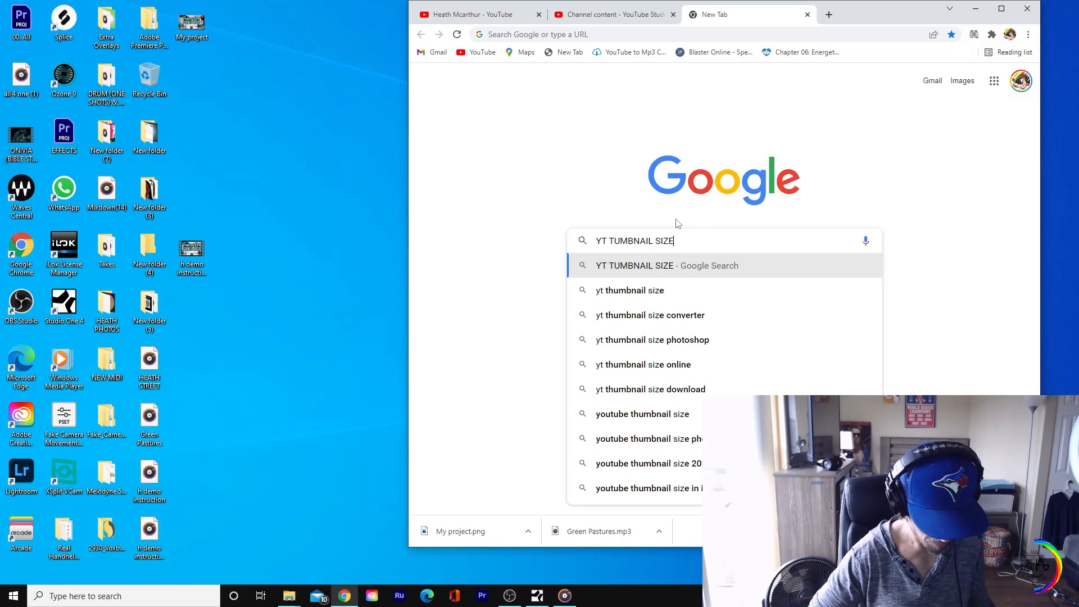
key(Return)
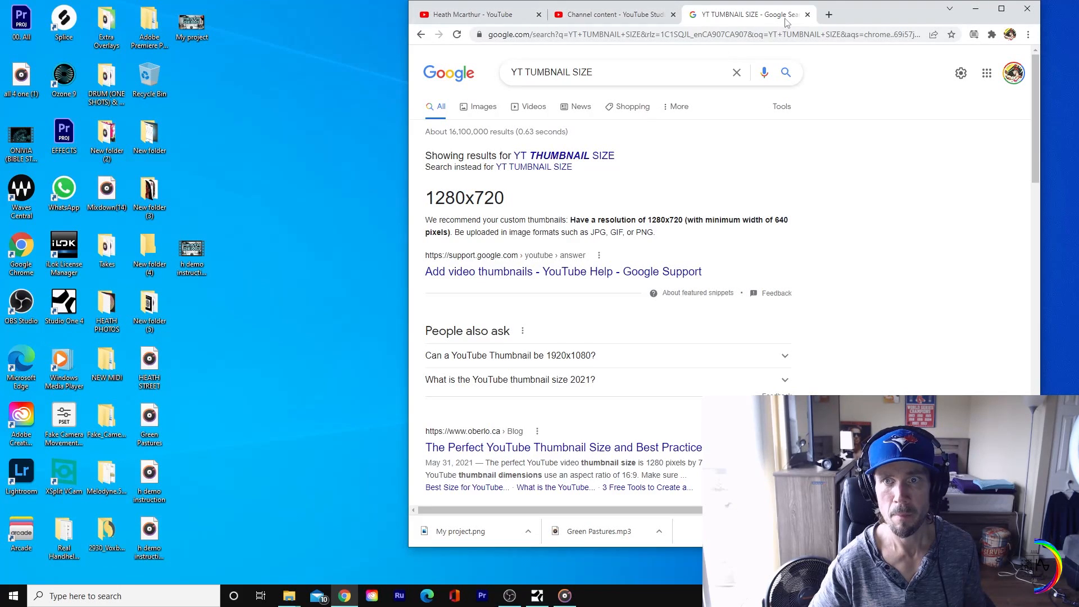
Step: Close the thumbnail size search results and open the recent project My project in Adobe Creative Cloud Express
drag(821, 13, 823, 17)
click(831, 20)
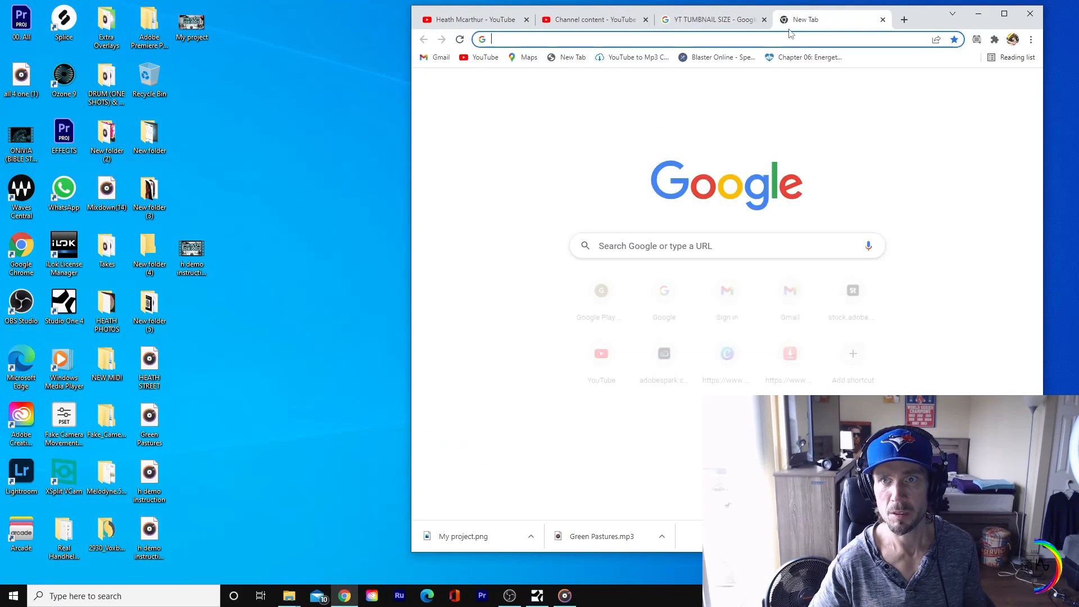
click(761, 20)
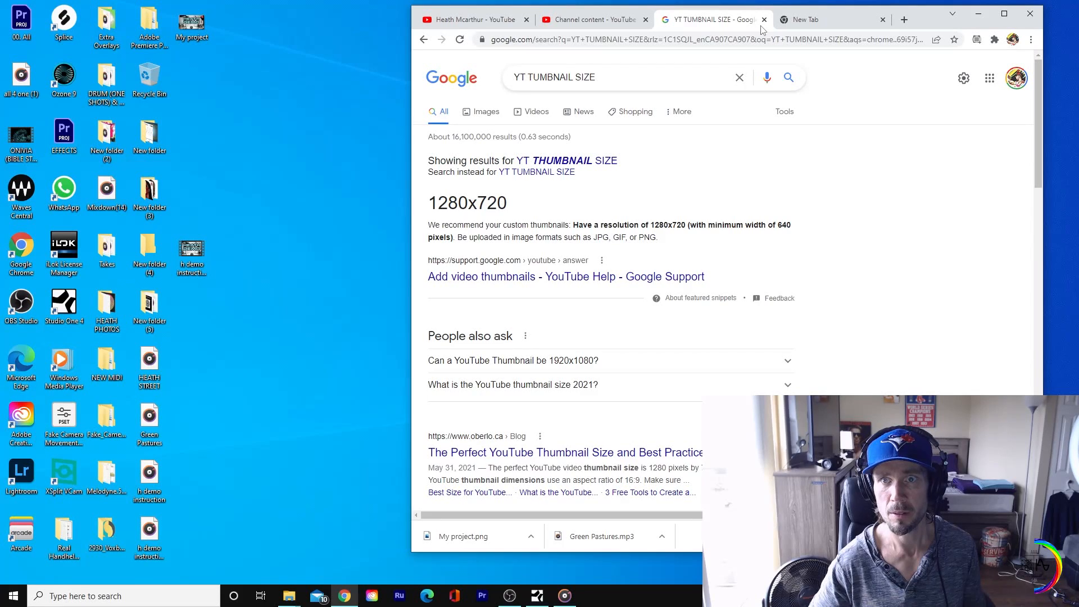
click(803, 19)
click(764, 20)
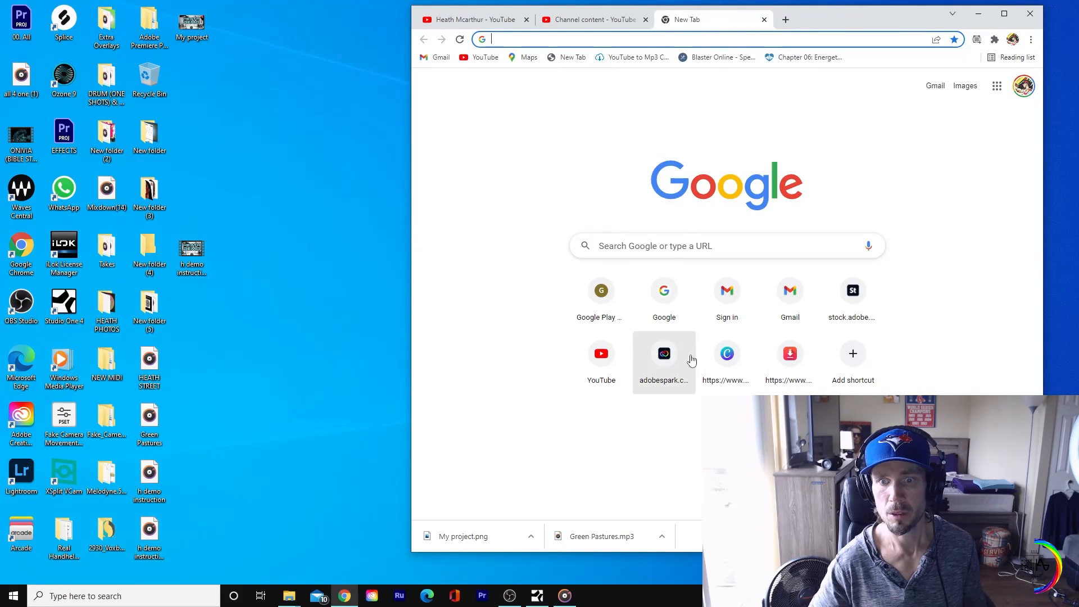
click(691, 360)
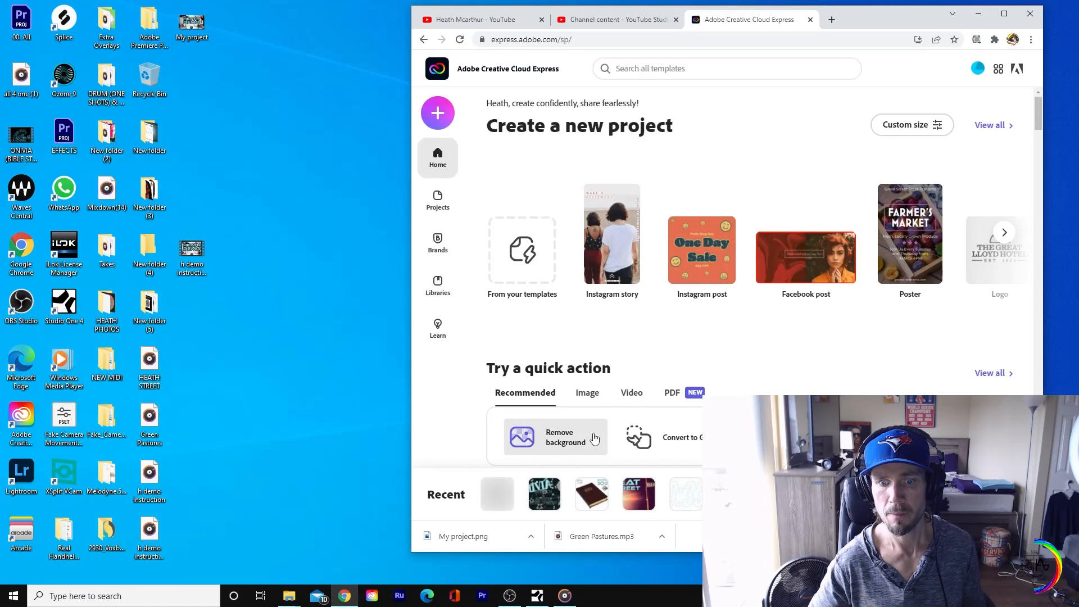
click(501, 501)
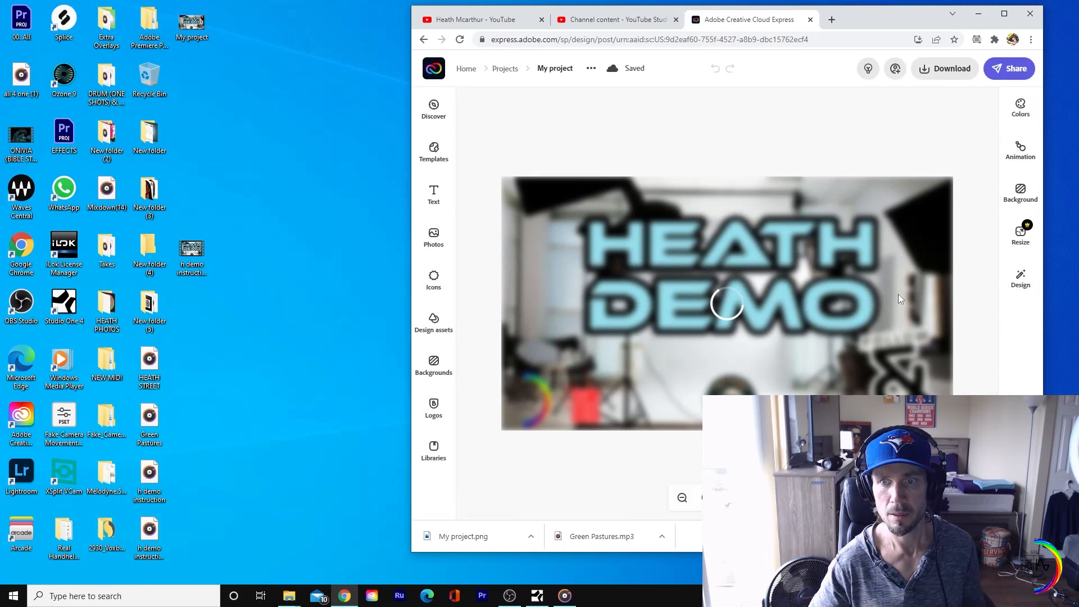
click(776, 365)
click(770, 147)
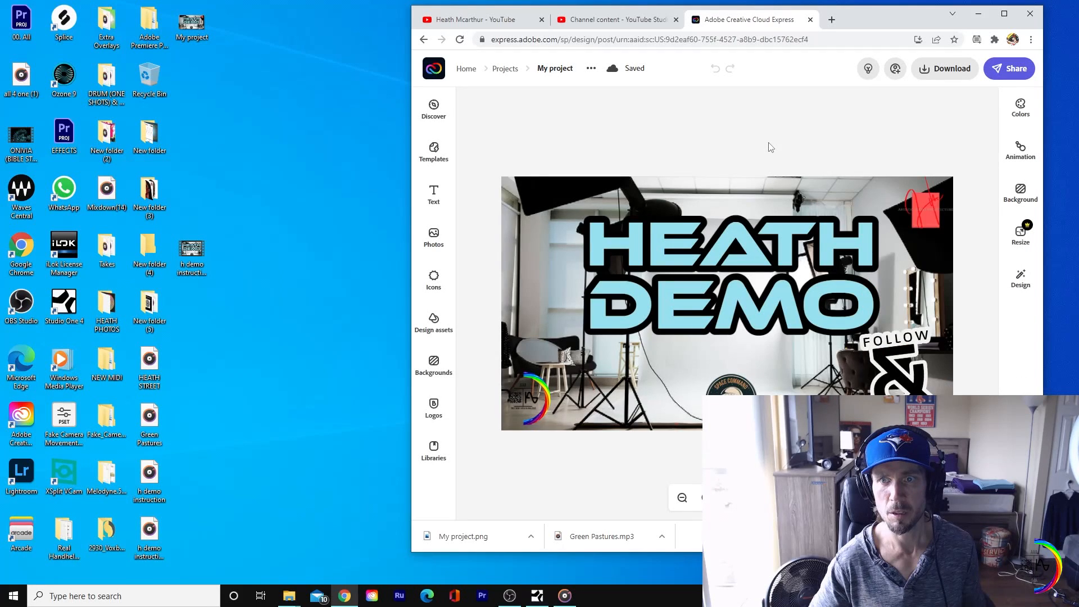
click(842, 241)
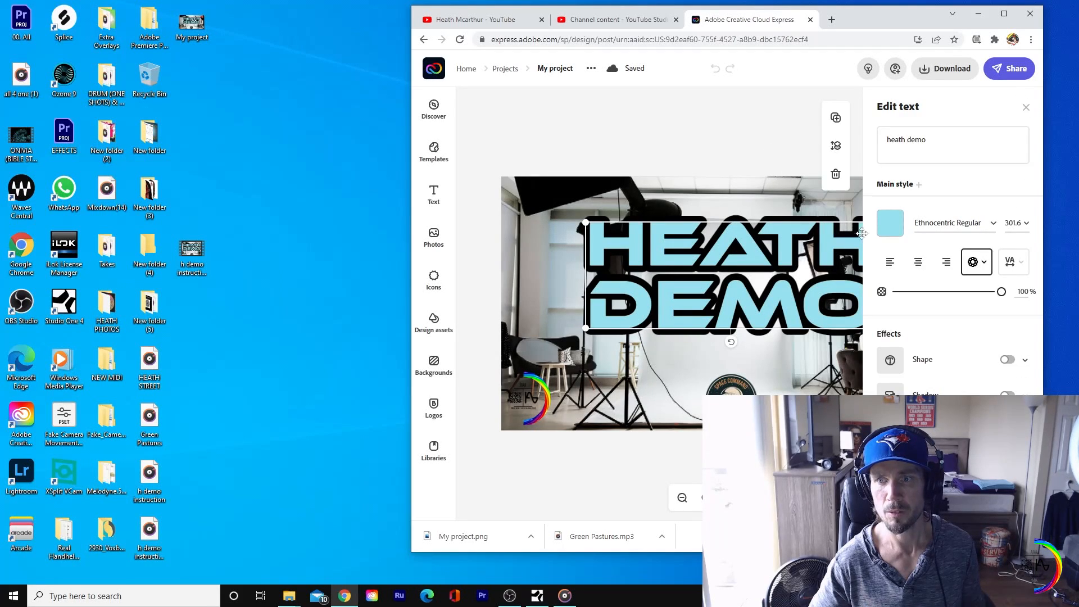
click(746, 162)
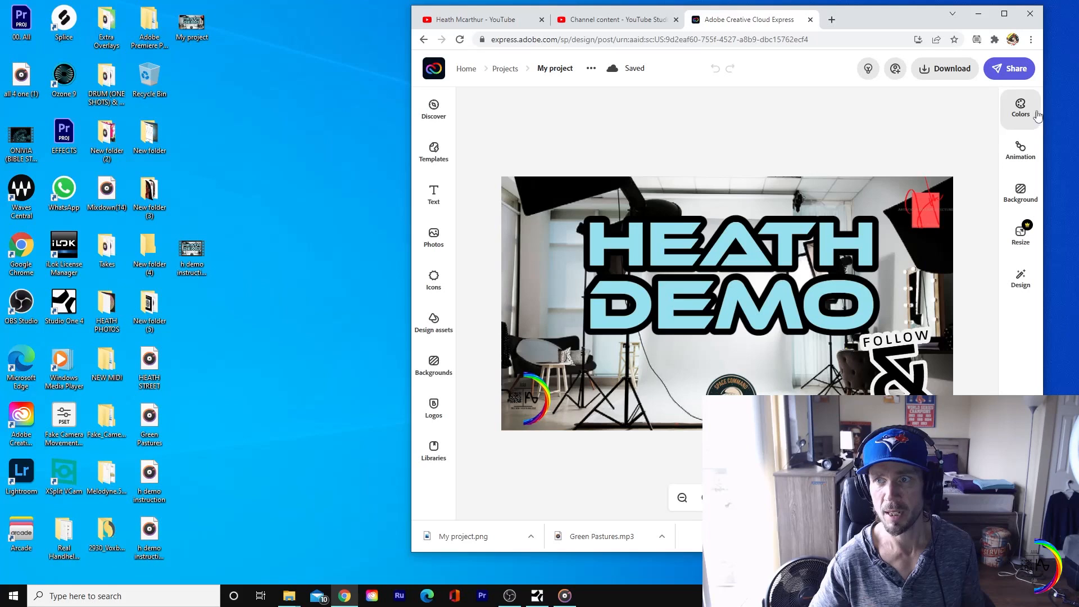
Step: Resize the design to a custom size of 1280 px wide by 720 px high
click(1021, 235)
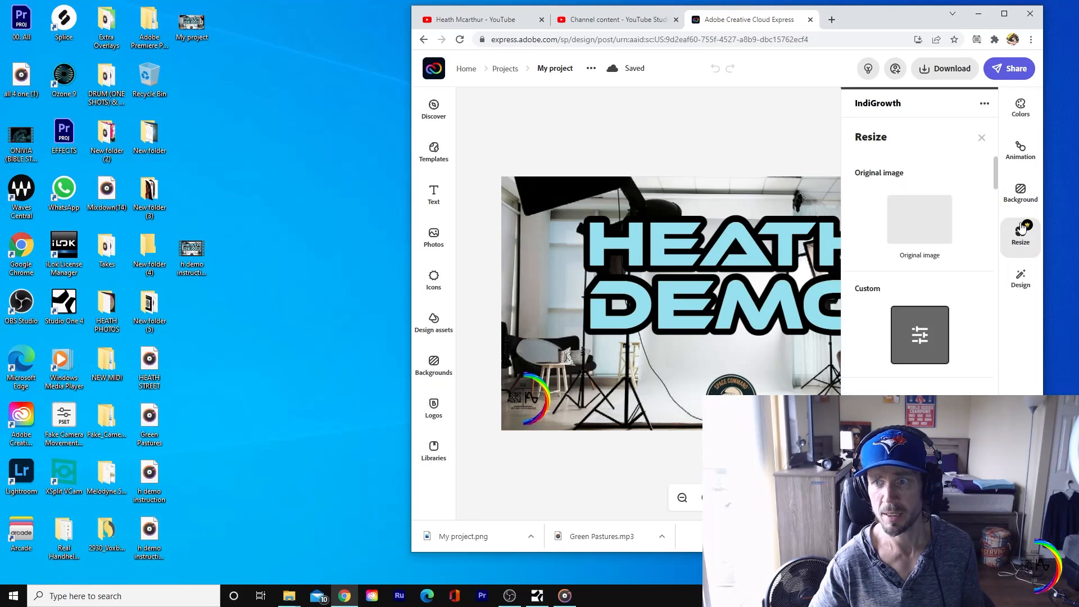
click(930, 324)
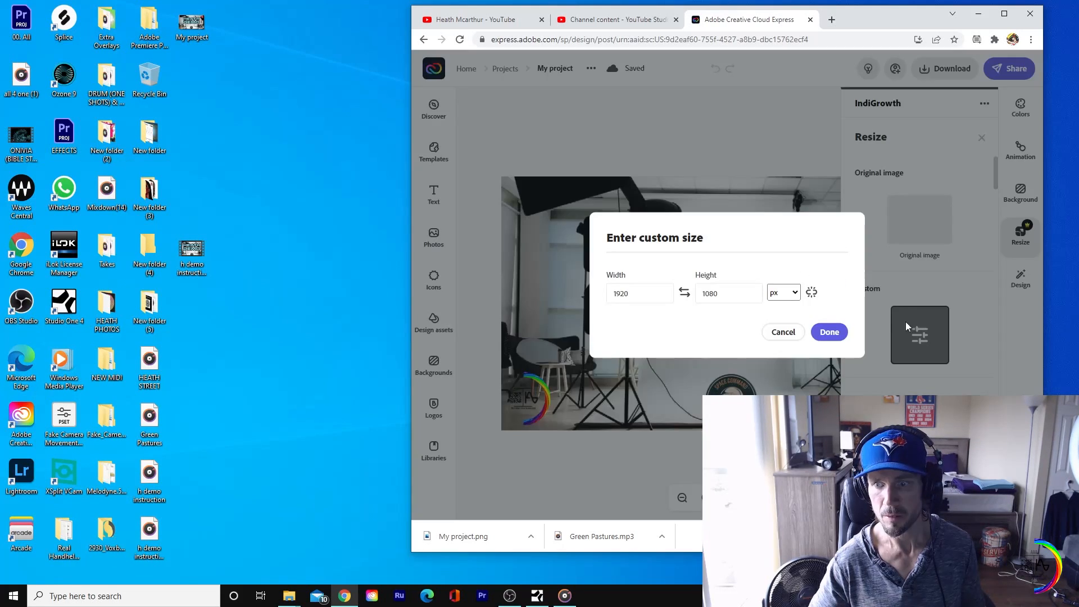
drag(649, 296, 591, 308)
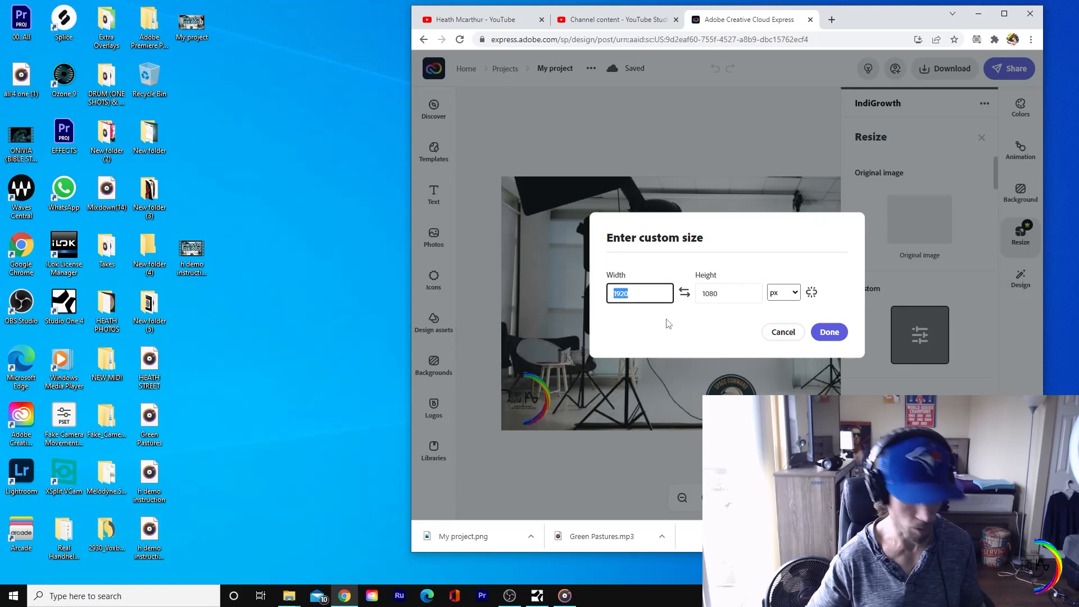
text(128)
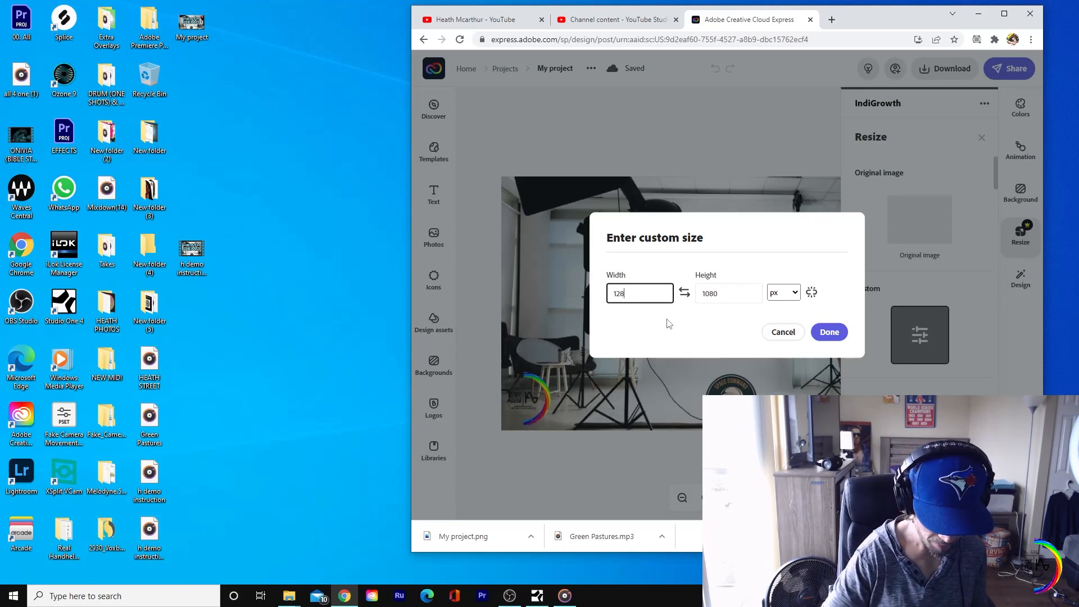
text(0)
key(Tab)
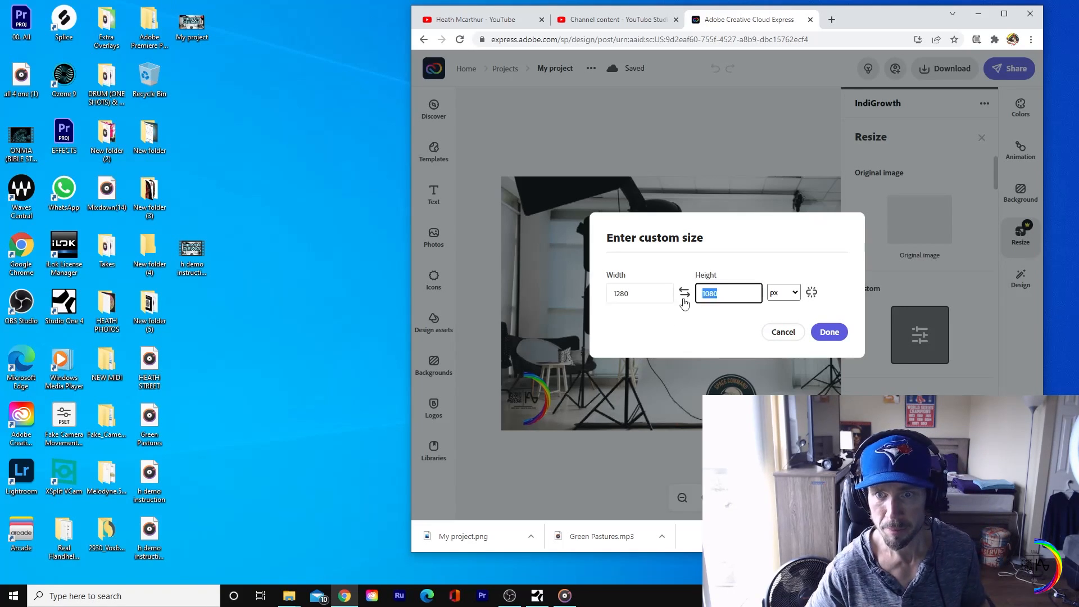
text(720)
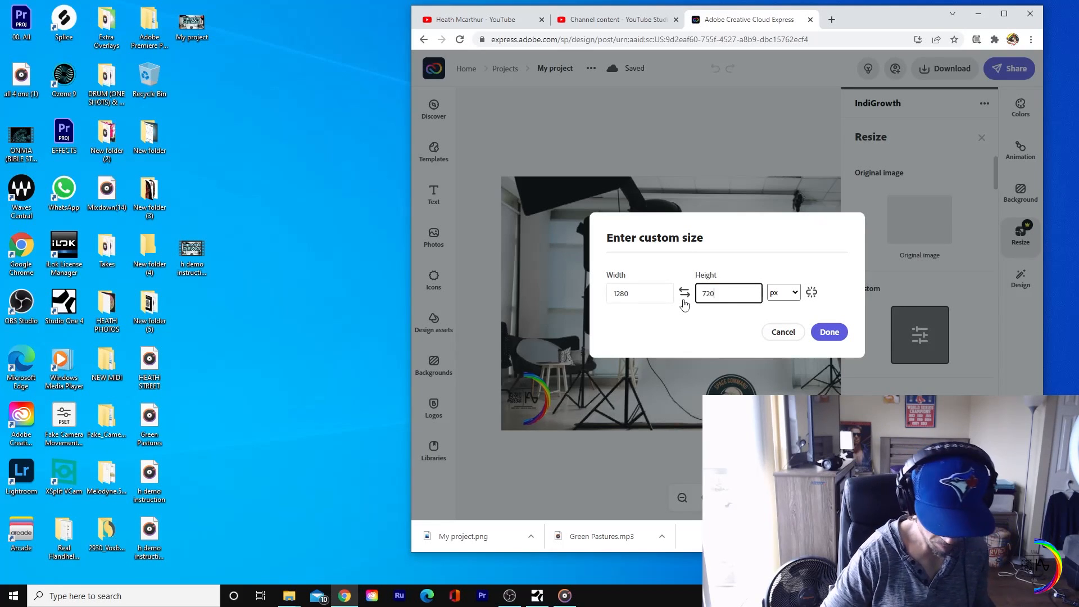
click(830, 334)
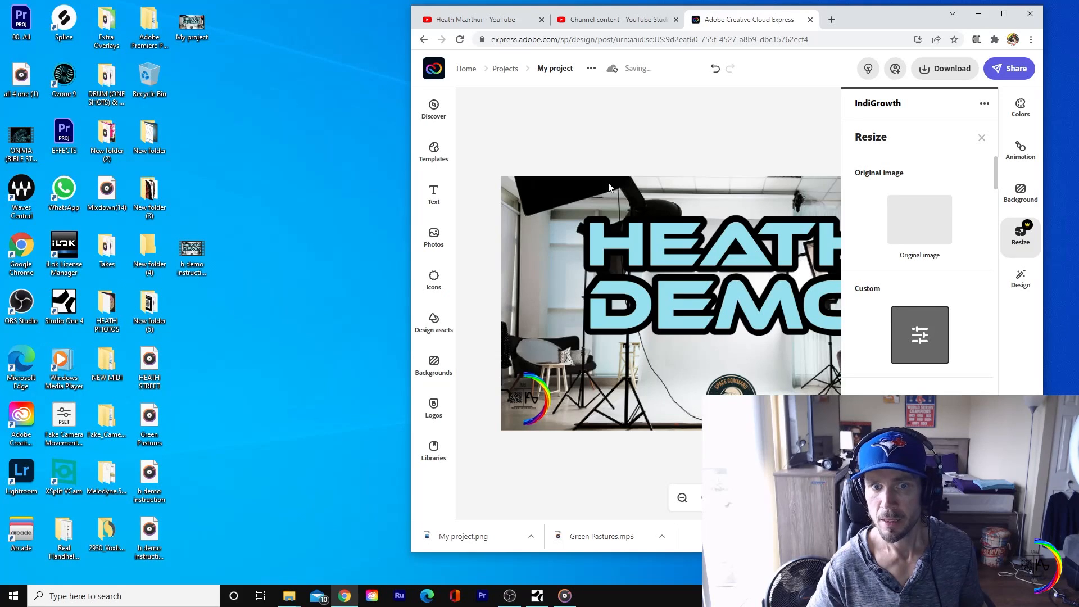
click(619, 160)
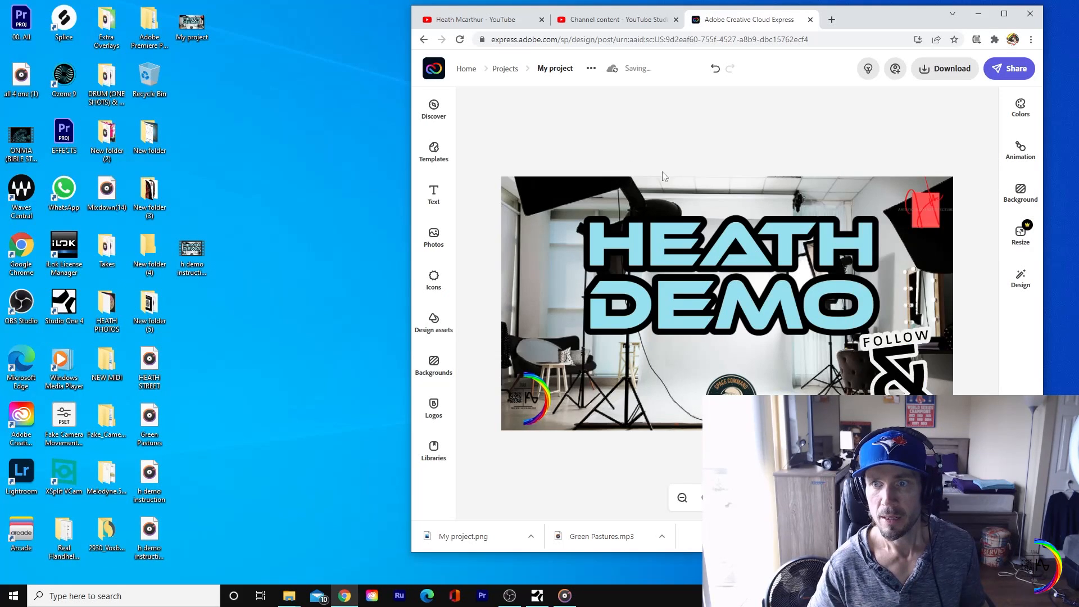
Step: Enlarge the browser window, enable filters on the studio background photo, and move the HEATH DEMO title to the canvas's upper-left area
click(797, 205)
click(753, 153)
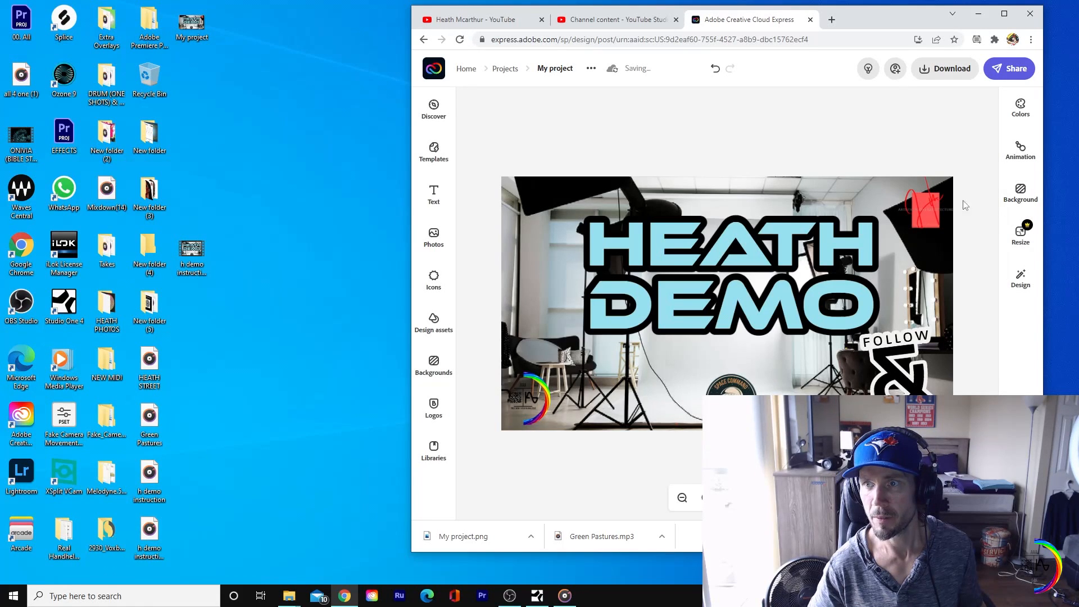
click(998, 19)
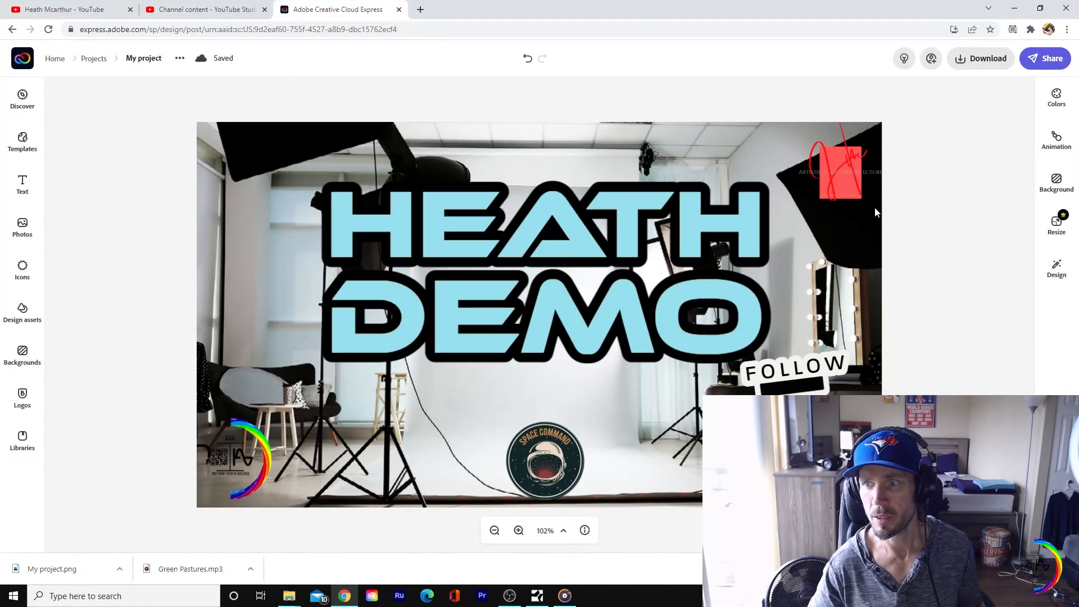
click(700, 144)
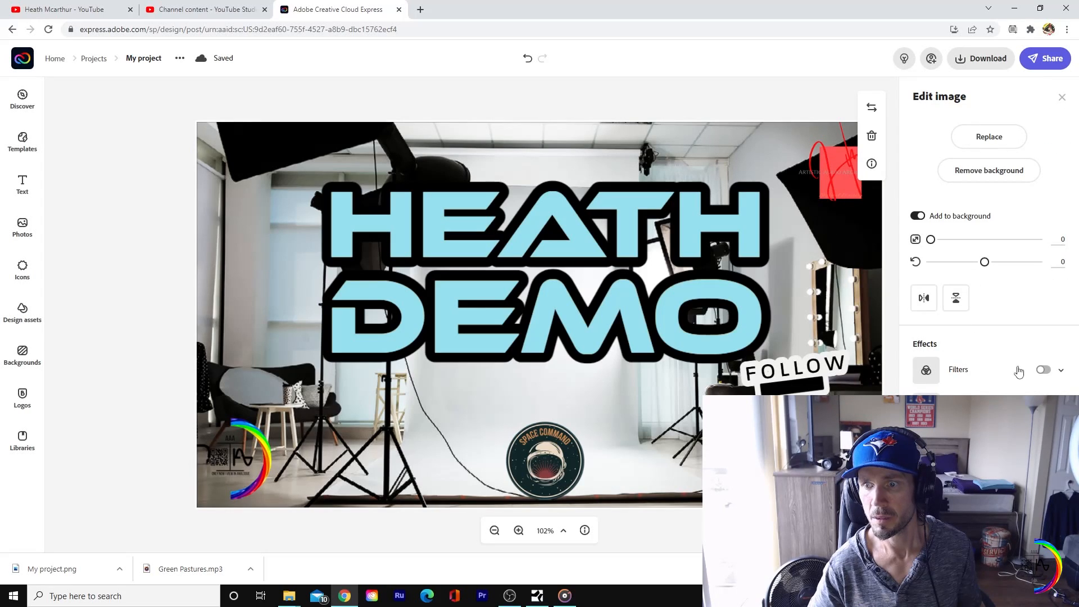
click(1043, 370)
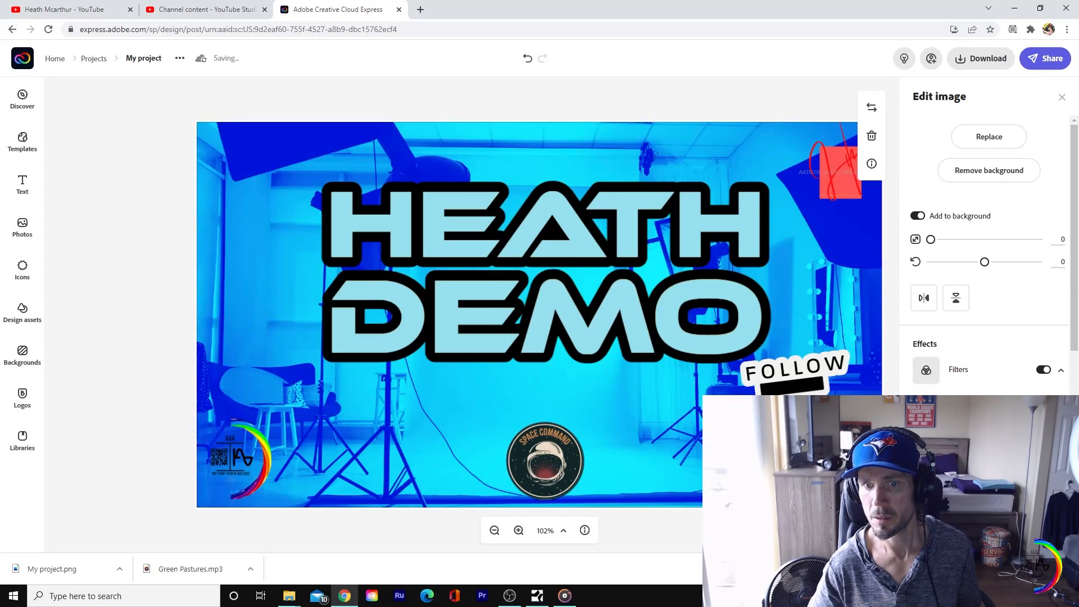
drag(706, 325, 588, 283)
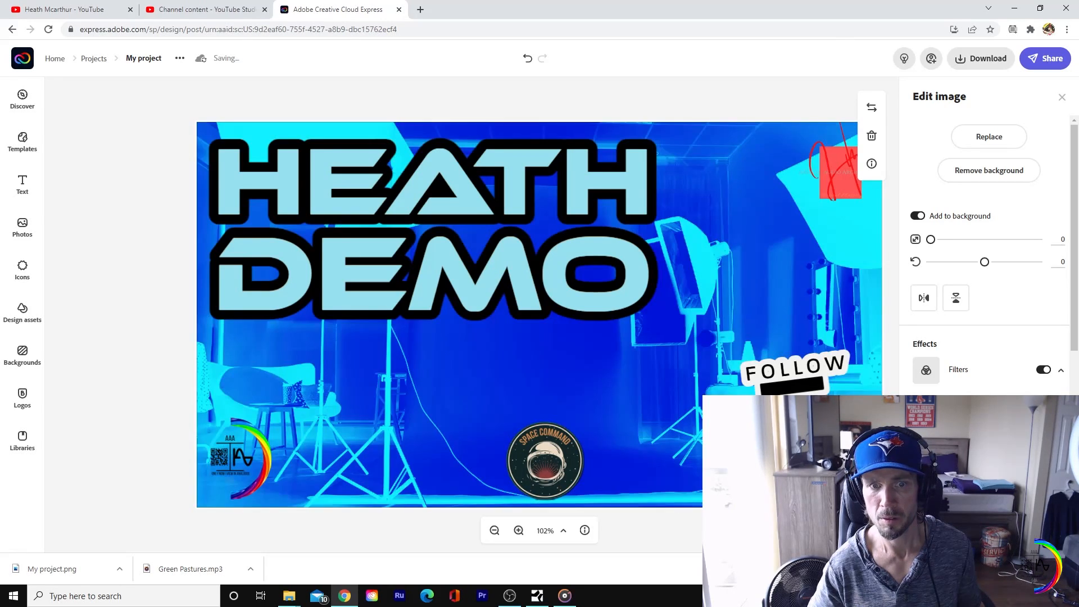
Step: Try several Duotone presets on the background photo, and settle on the blue and green one with its two colors swapped
scroll(989, 253, down, 4)
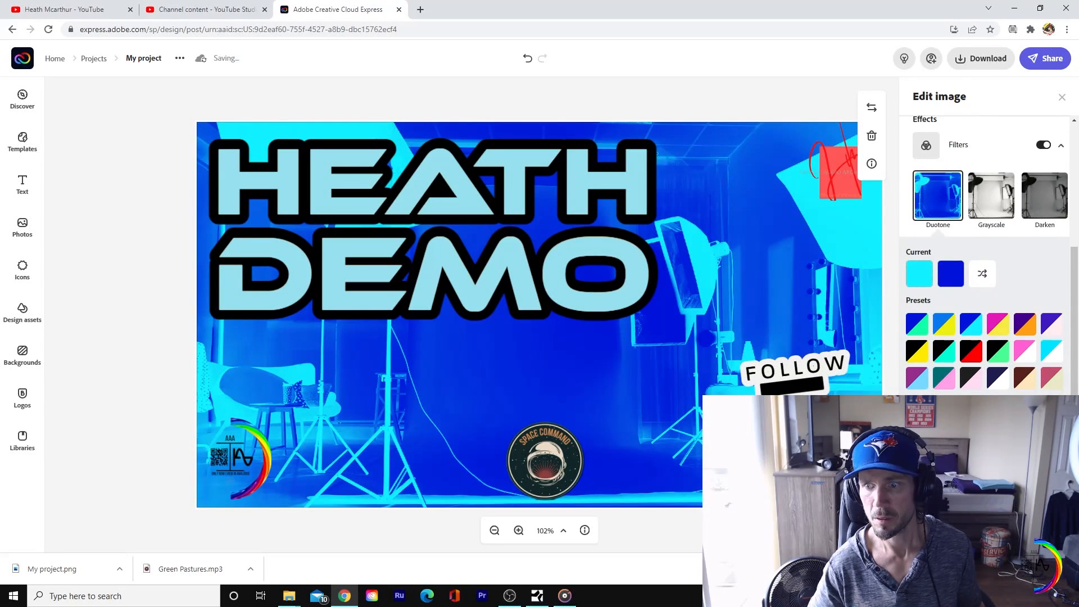
scroll(975, 270, down, 2)
click(972, 262)
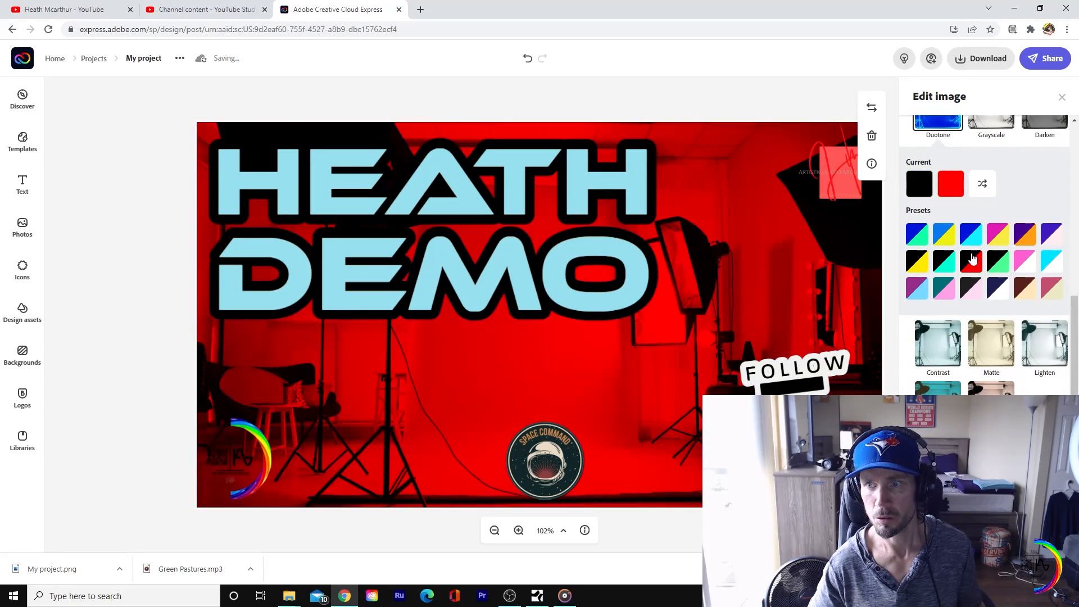
click(968, 239)
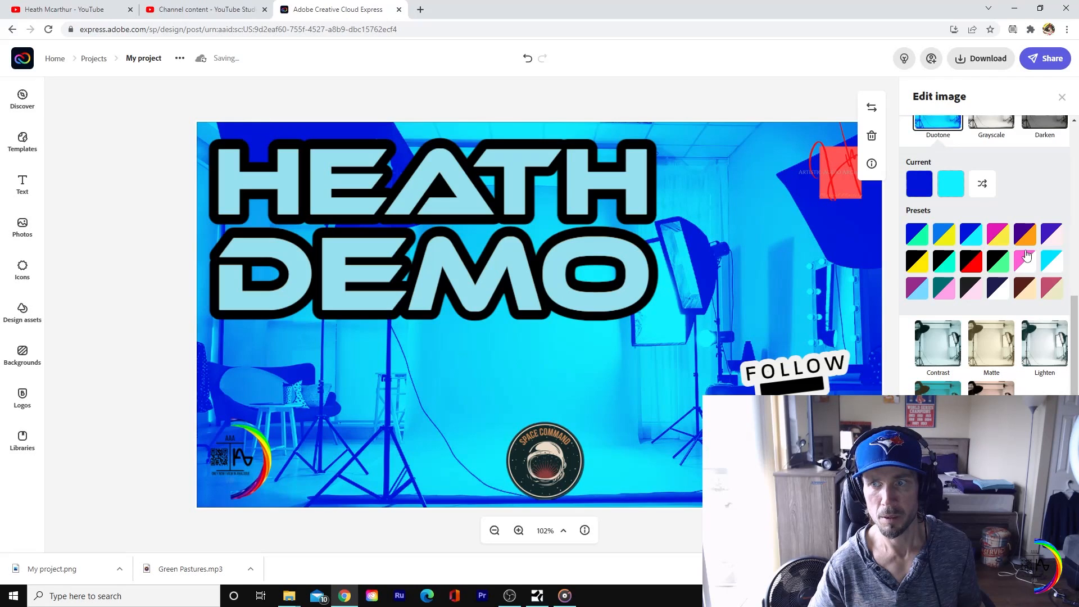
click(1026, 232)
click(1051, 236)
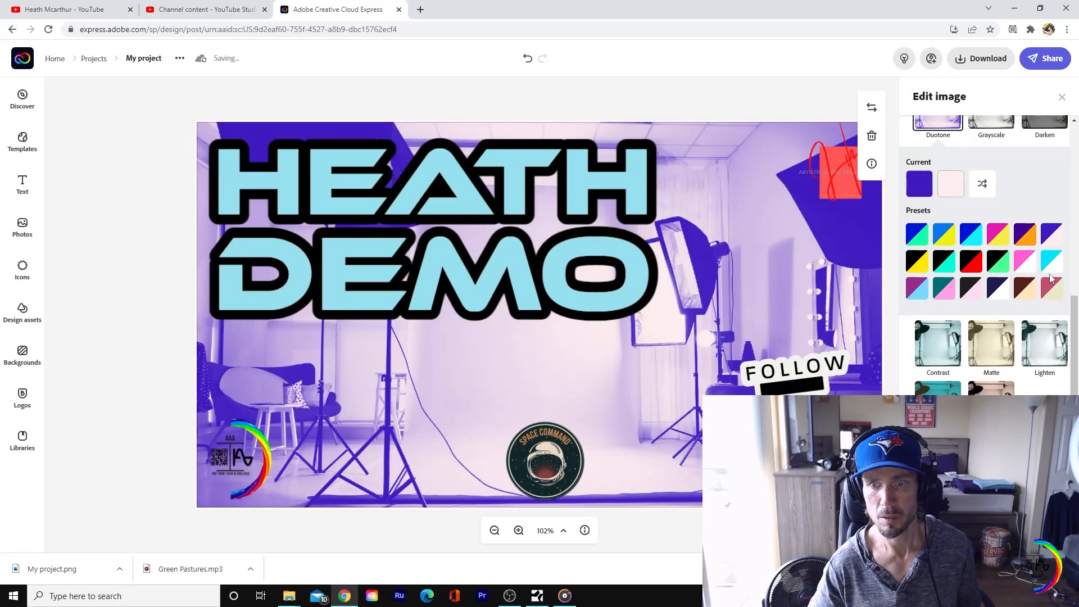
click(944, 290)
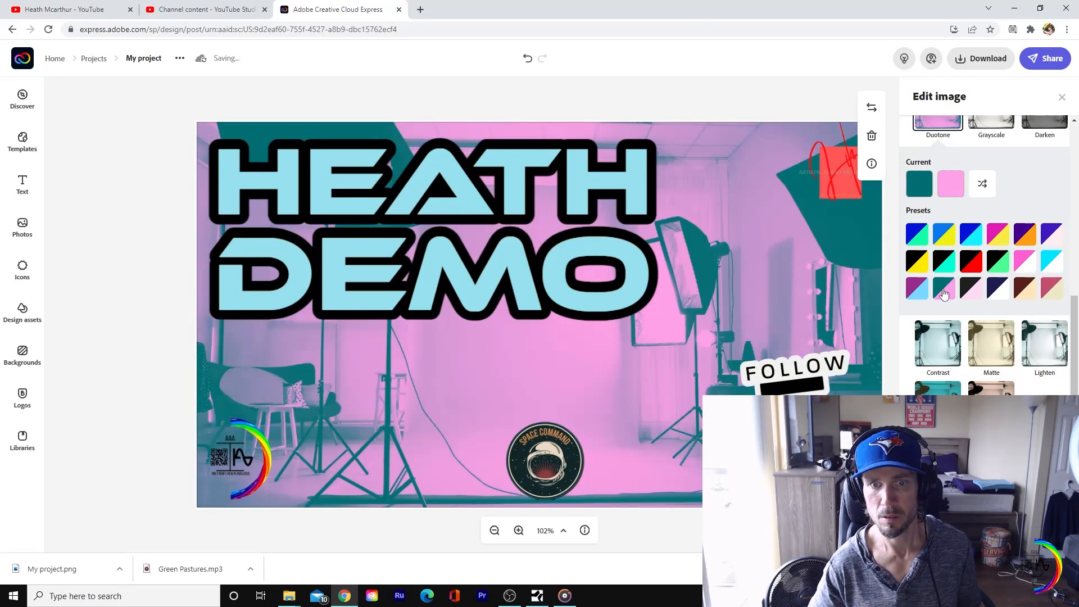
click(916, 263)
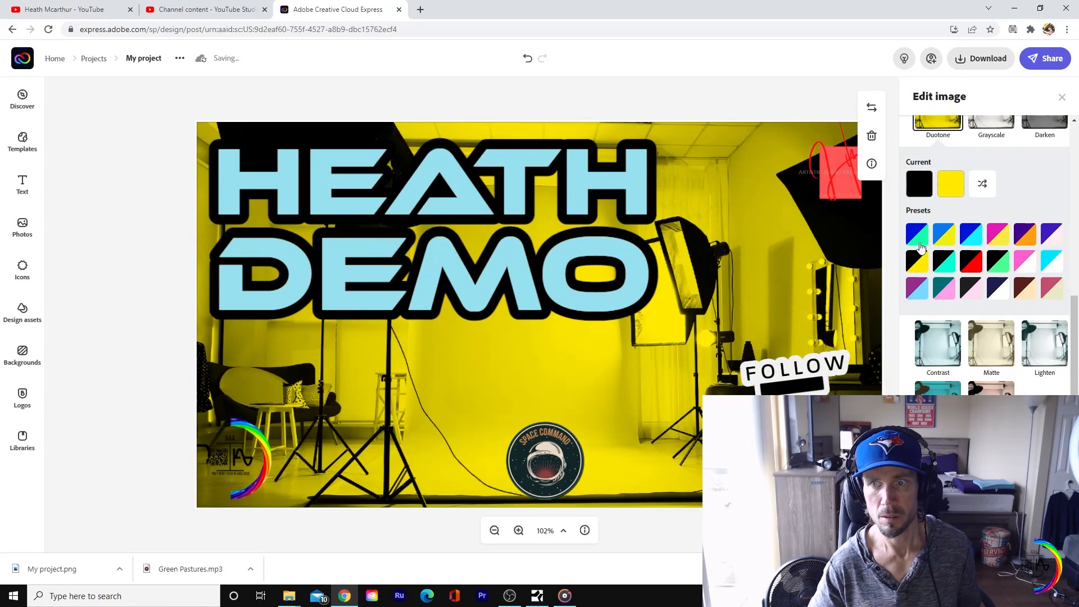
click(919, 241)
click(934, 237)
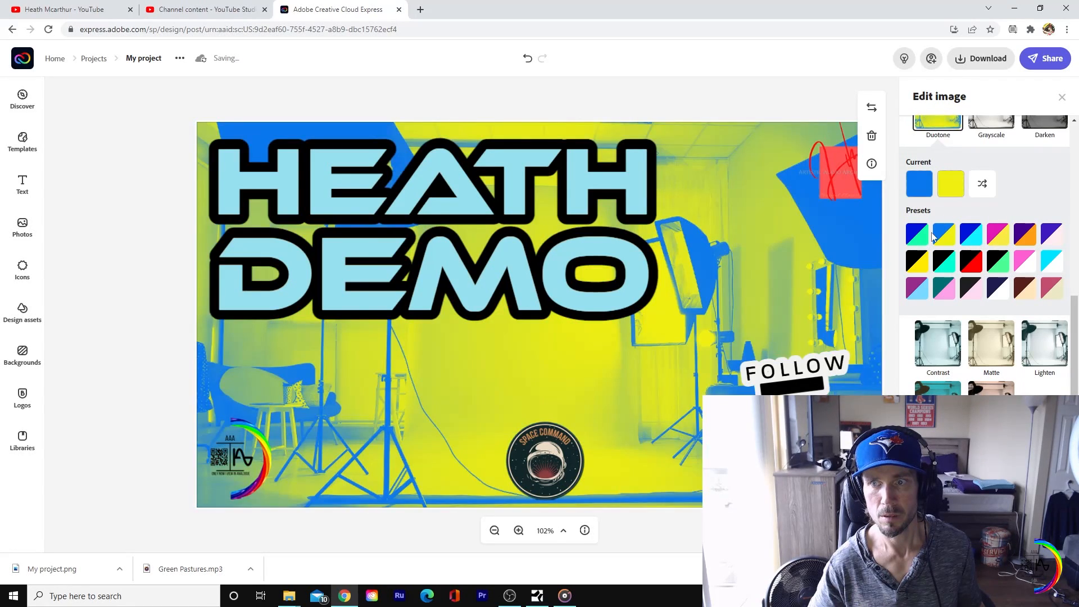
click(972, 243)
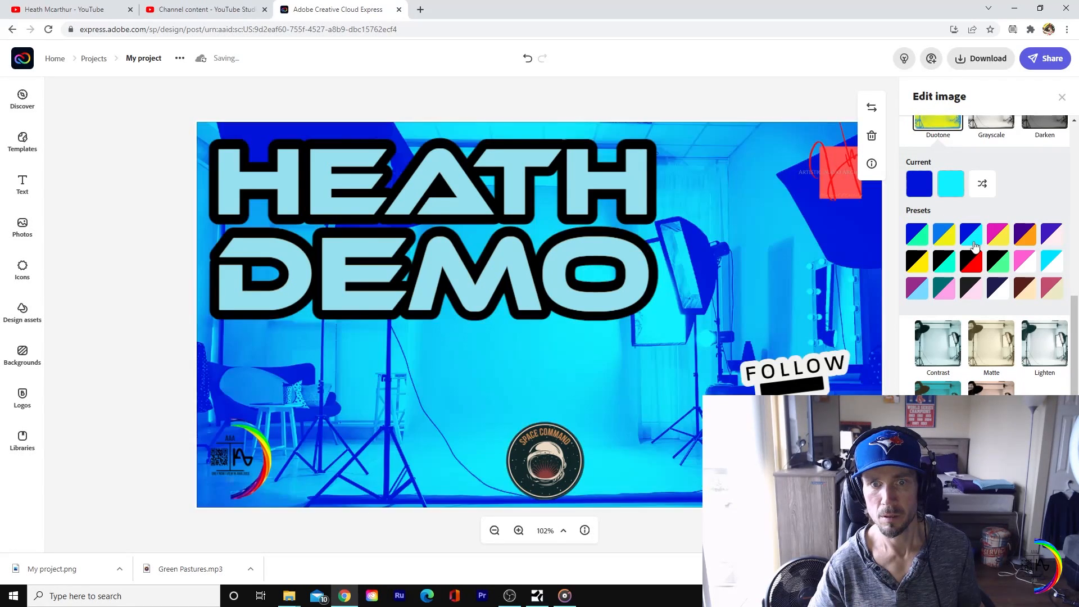
click(924, 232)
click(984, 185)
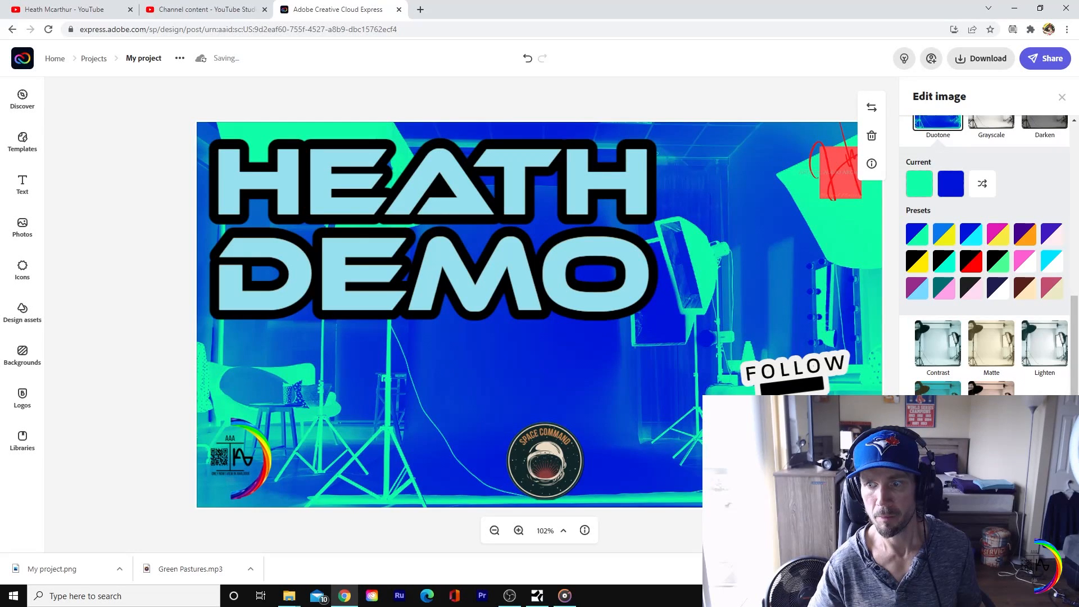
Step: Set the background photo's enhancements to contrast -77, brightness -29, saturation -59 and highlight 23
scroll(995, 311, down, 4)
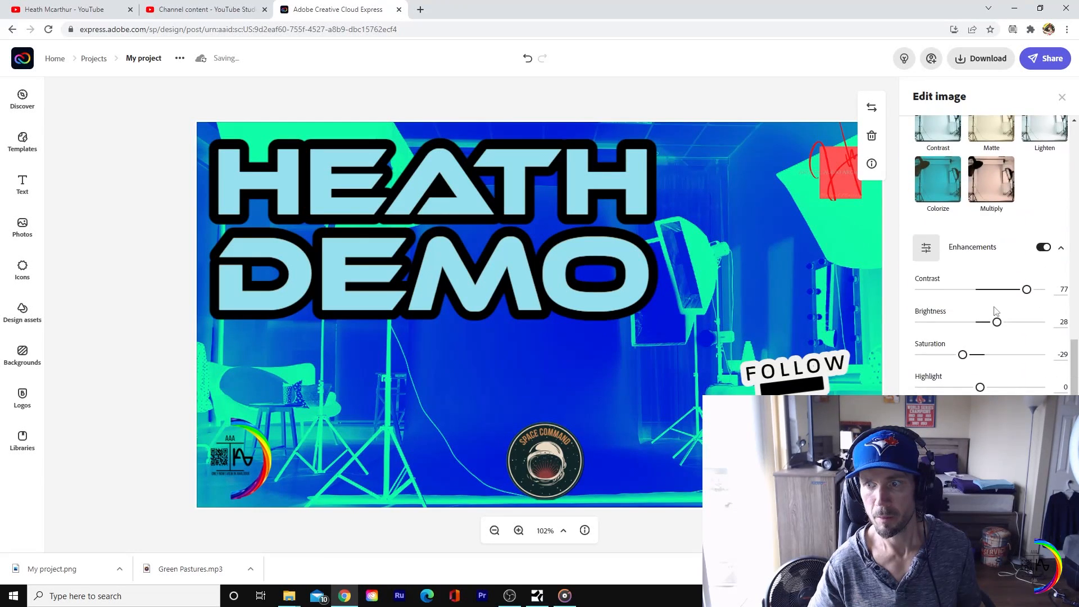
drag(1022, 294, 945, 355)
mouse_move(980, 388)
mouse_down()
mouse_move(1022, 387)
mouse_move(979, 388)
mouse_move(994, 388)
mouse_up()
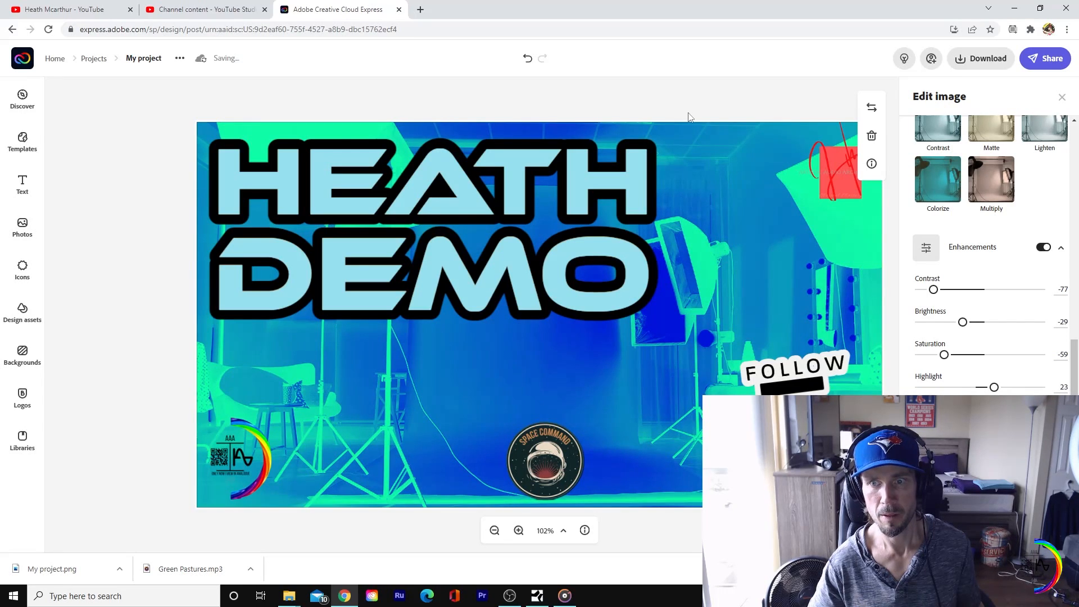
Step: Try enlarging the red signature logo and fitting it into the canvas's upper-right corner
click(751, 119)
mouse_move(835, 191)
mouse_down()
mouse_move(768, 207)
mouse_move(774, 236)
mouse_up()
drag(807, 269, 844, 289)
drag(877, 334, 903, 363)
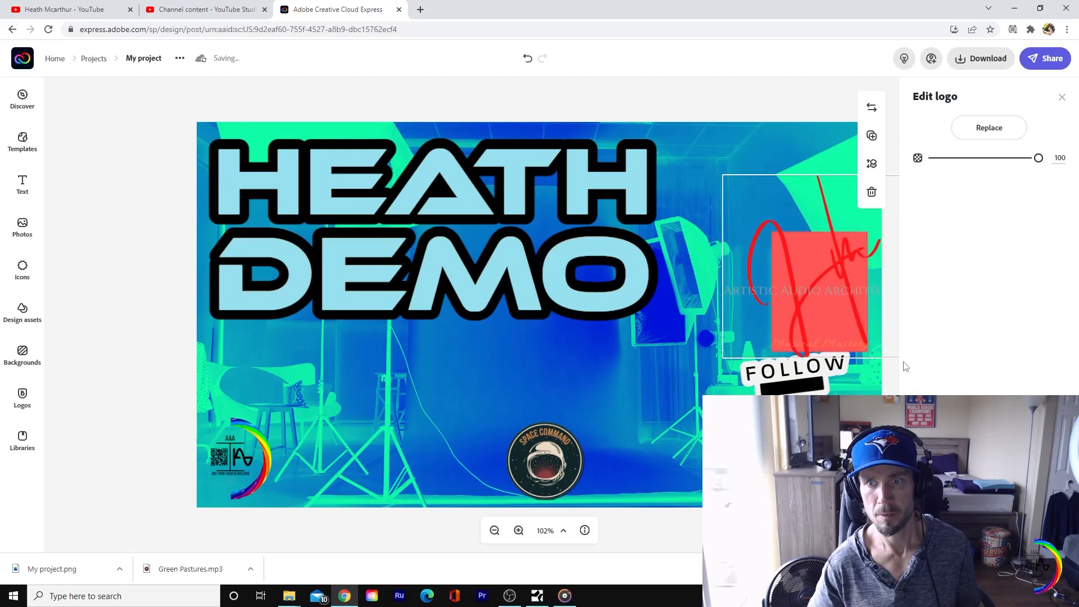
mouse_move(816, 309)
mouse_down()
mouse_move(776, 237)
mouse_move(780, 258)
mouse_up()
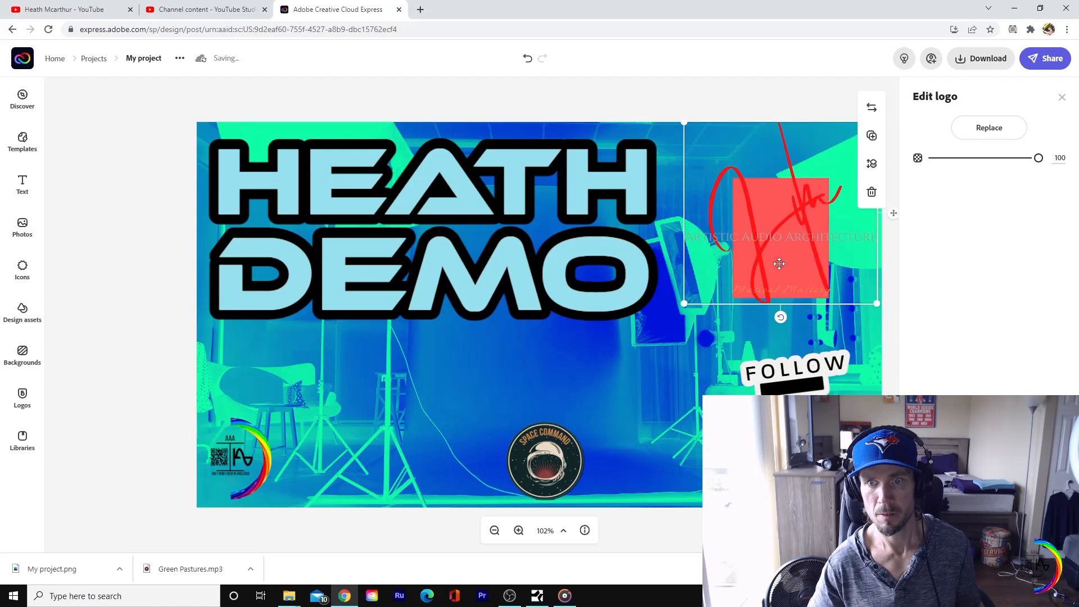
drag(685, 311, 709, 280)
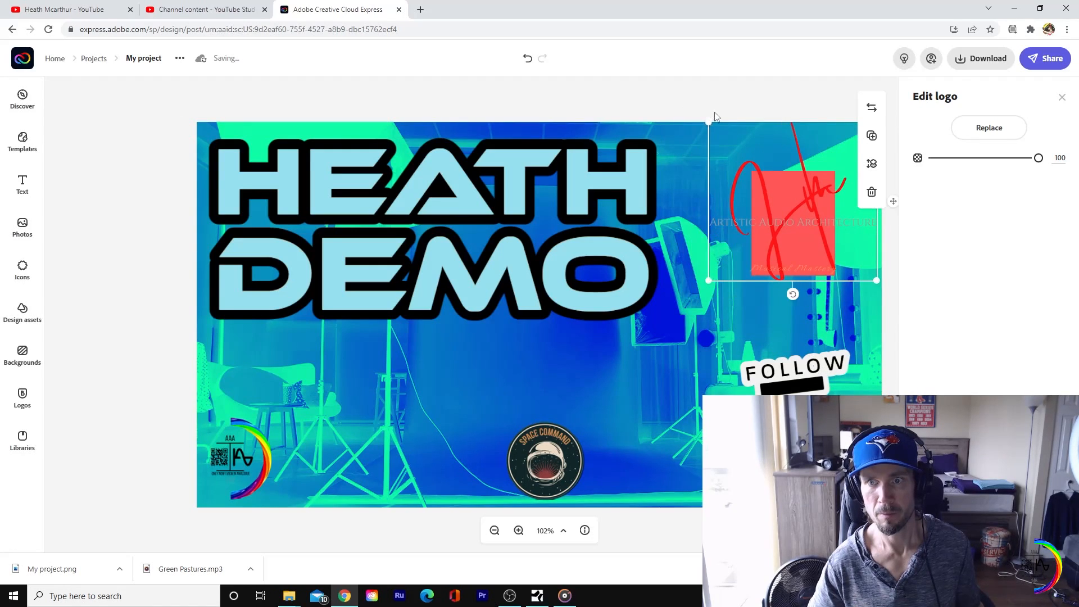
Step: Try repositioning the red signature logo and tilting it clockwise near the canvas's upper-right corner
click(720, 101)
mouse_move(818, 244)
mouse_down()
mouse_move(809, 265)
mouse_move(602, 405)
mouse_move(405, 444)
mouse_move(503, 426)
mouse_up()
drag(686, 340, 824, 247)
click(814, 262)
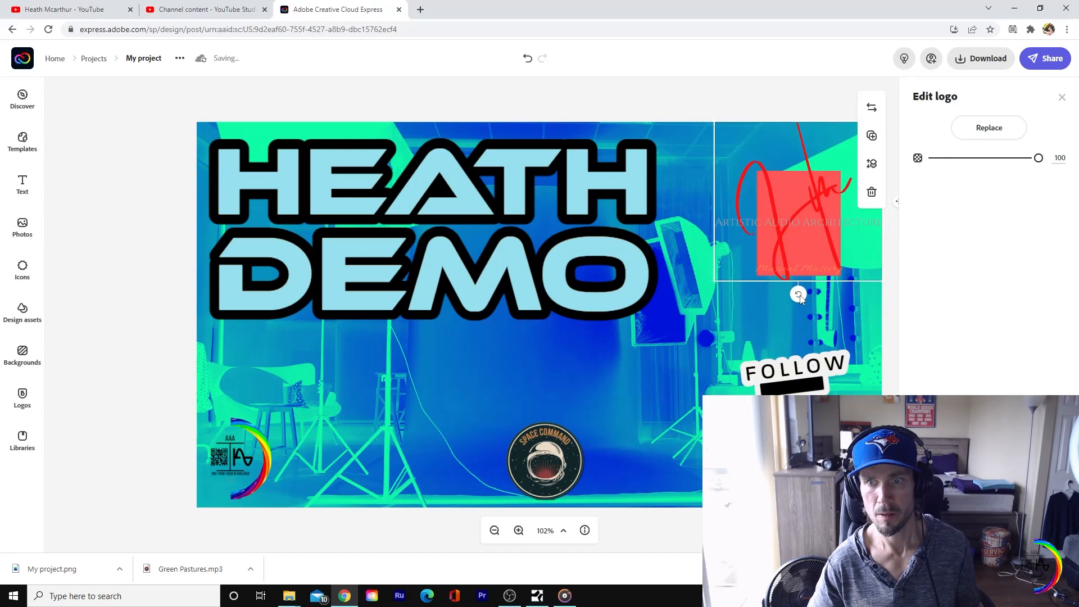
mouse_move(798, 293)
mouse_down()
mouse_move(853, 306)
mouse_move(837, 280)
mouse_move(609, 340)
mouse_move(627, 418)
mouse_move(416, 433)
mouse_move(441, 446)
mouse_move(436, 462)
mouse_move(855, 238)
mouse_up()
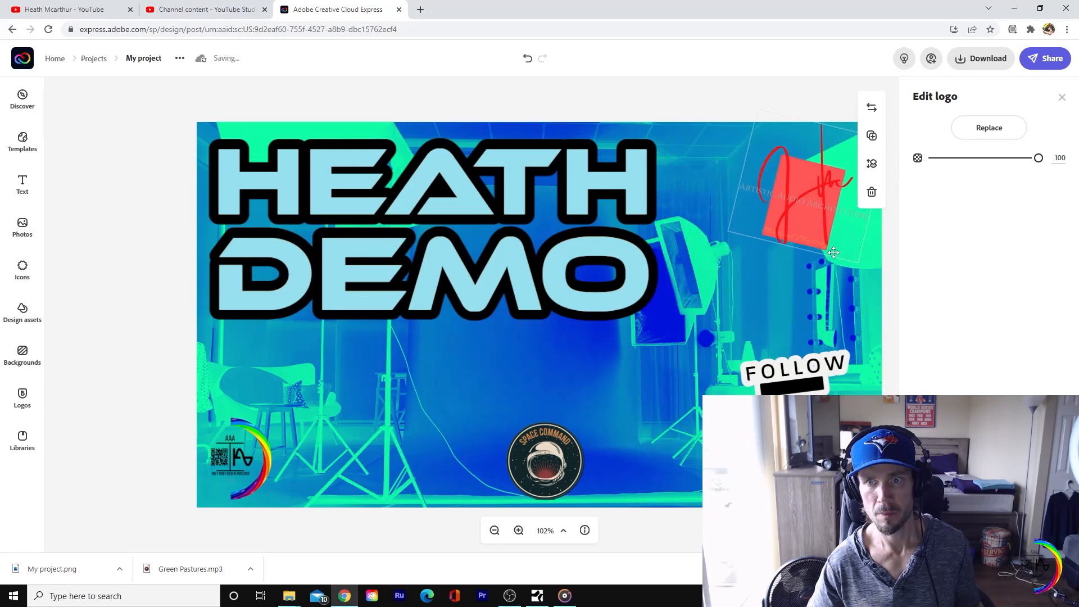
Step: Undo the size, position and rotation changes made to the red signature logo
key(ctrl+z)
key(ctrl+z)
key(ctrl+z)
key(ctrl+z)
key(ctrl+z)
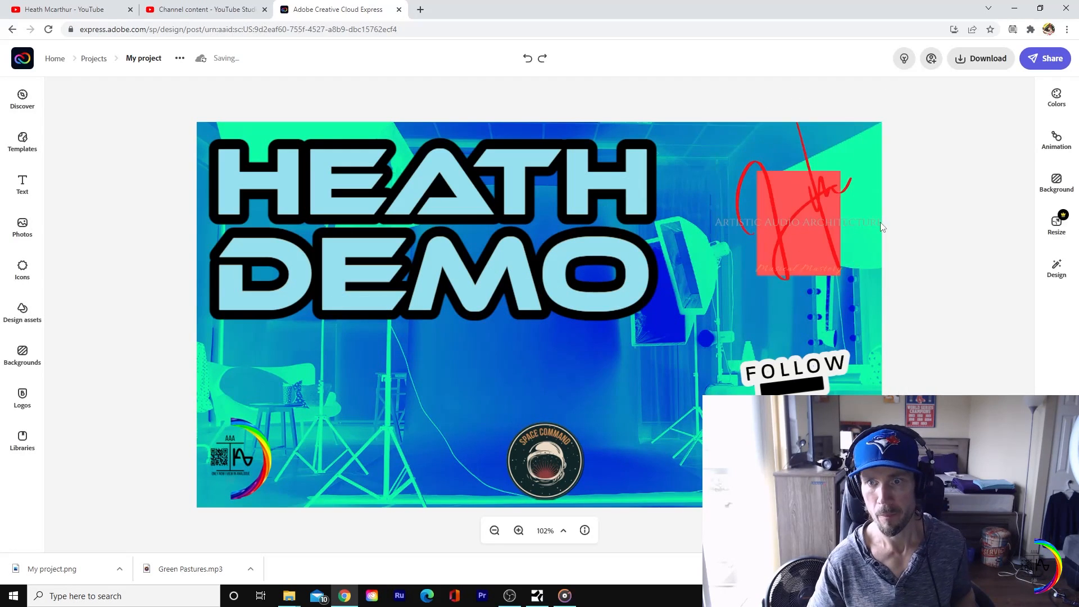
key(ctrl+z)
key(ctrl+z)
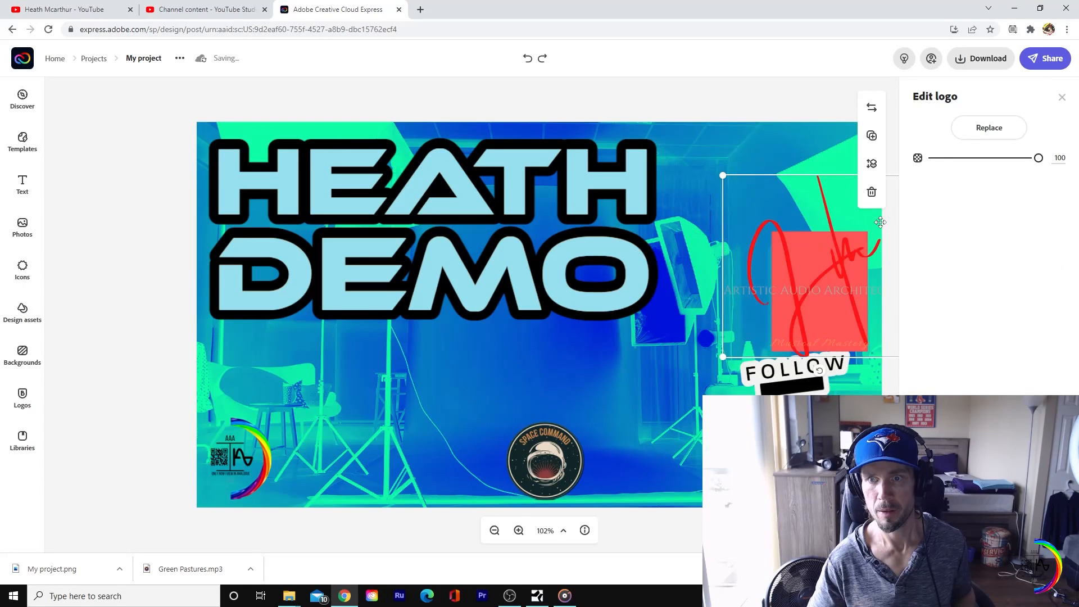
key(ctrl+shift+z)
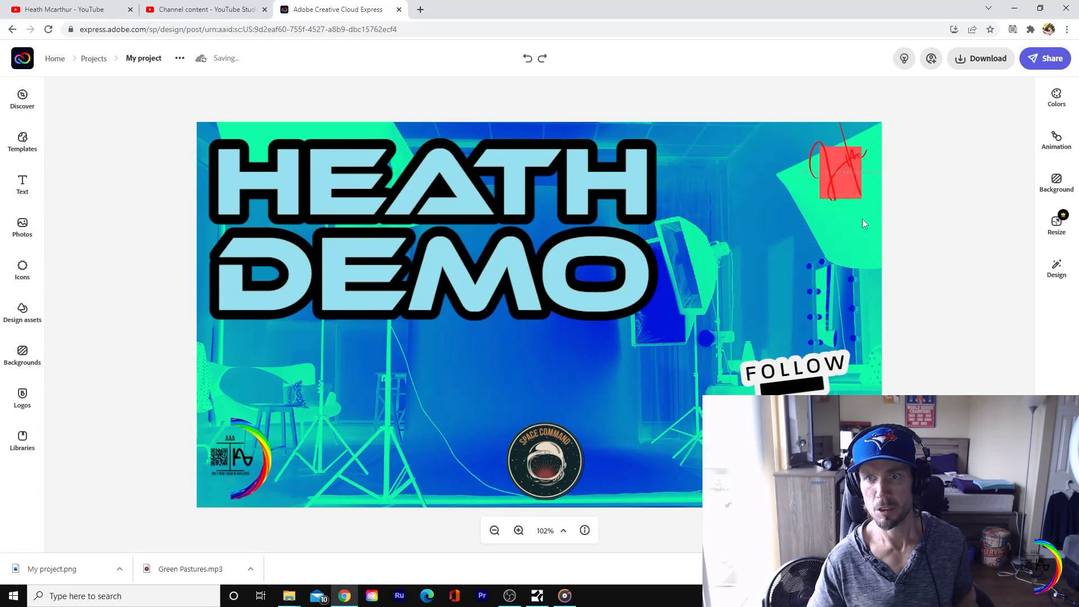
Step: Download the finished thumbnail design as a PNG and save it to the Desktop as My project (1)
click(987, 61)
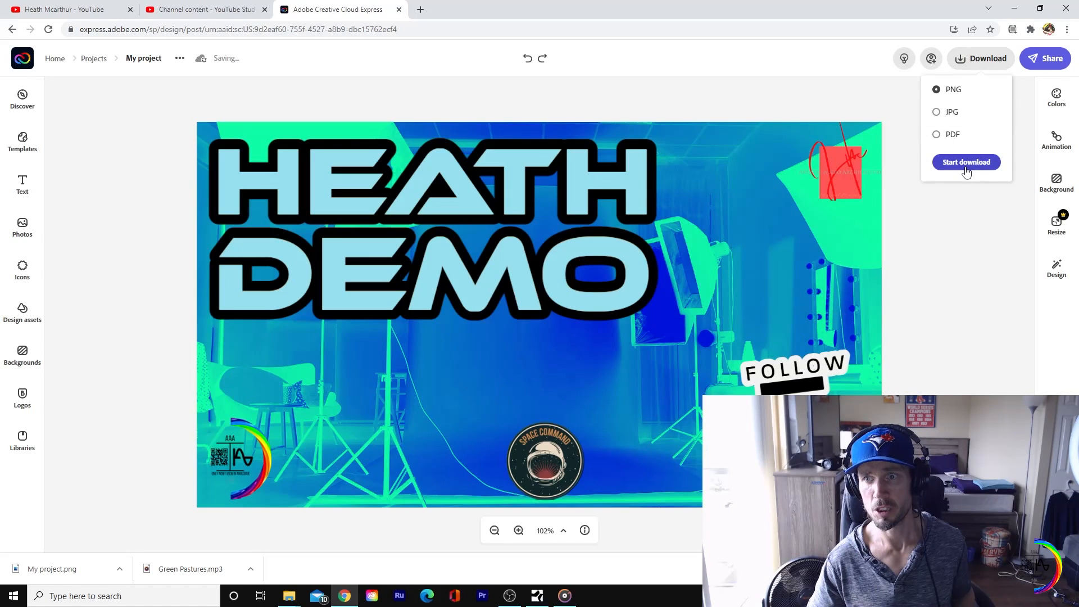
click(966, 162)
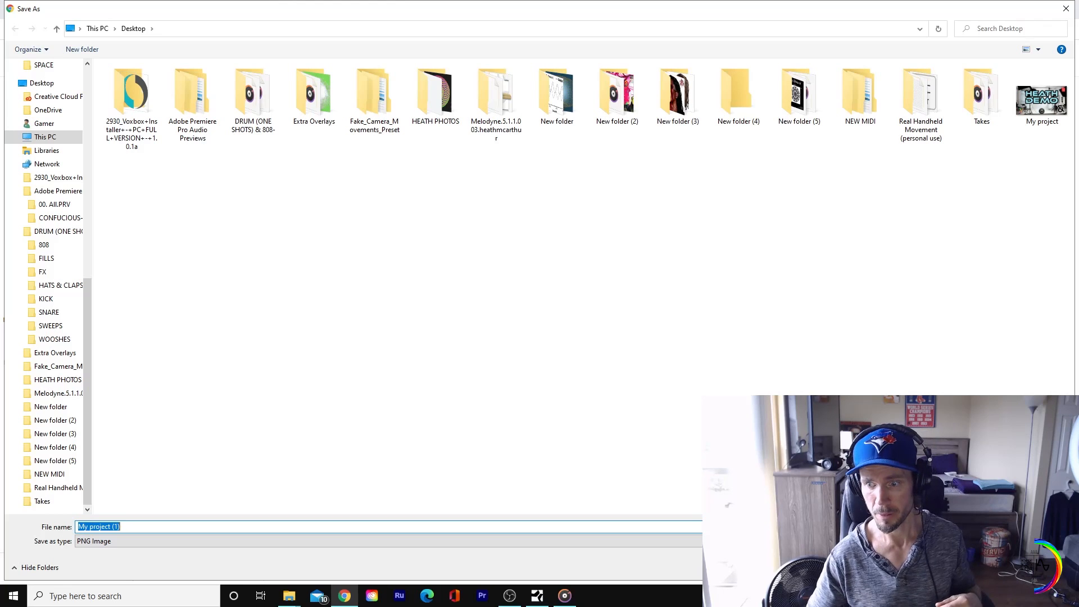
key(Return)
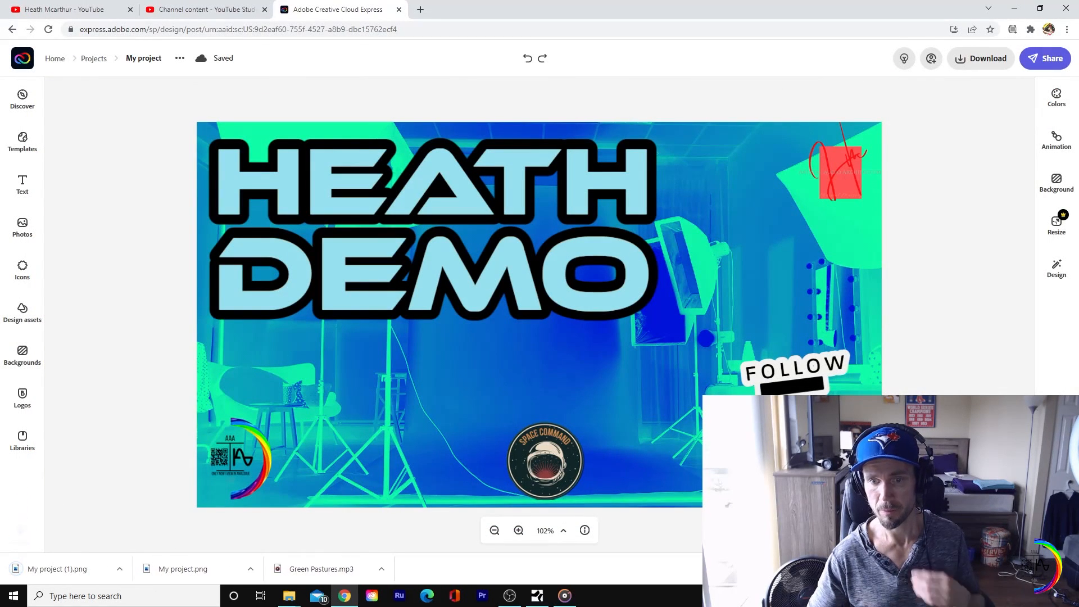
Step: Add the My project (1) image from the desktop as the thumbnail of the YouTube video being uploaded
click(1014, 8)
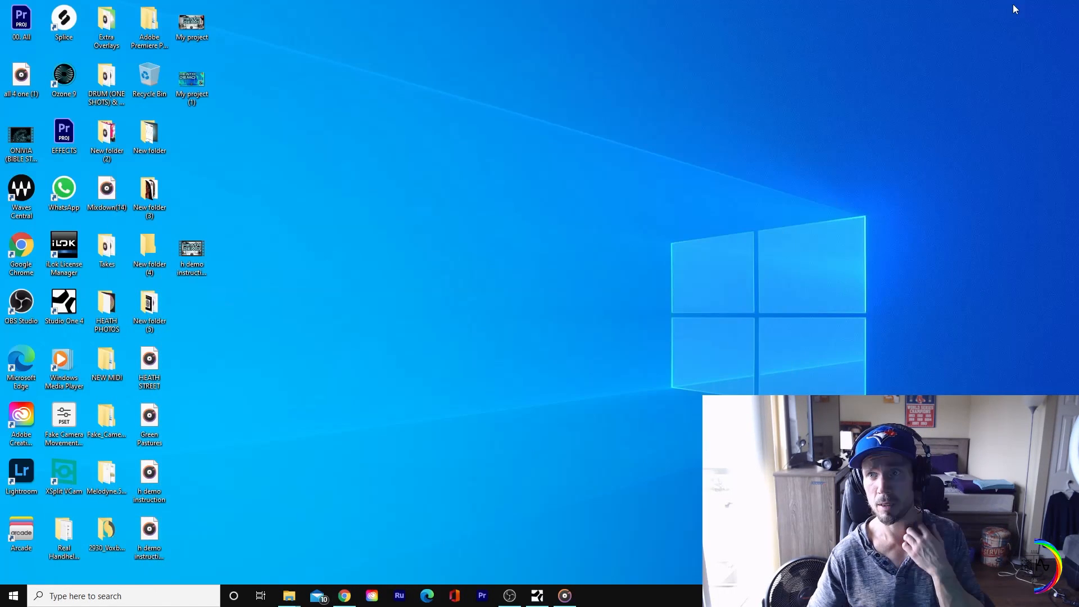
drag(186, 89, 249, 42)
drag(200, 71, 333, 413)
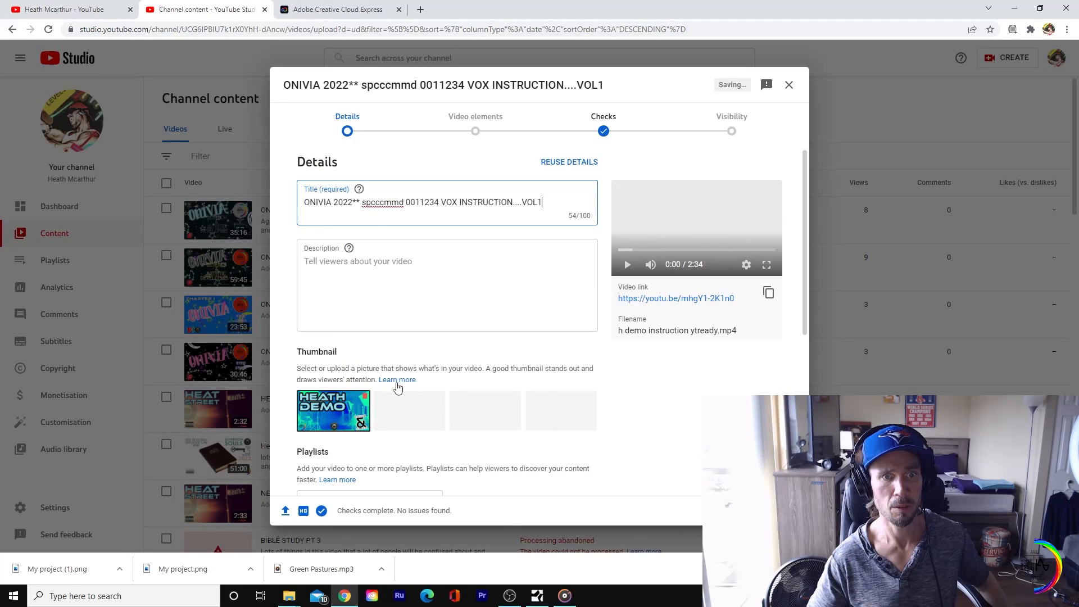
Step: Proceed to the video's visibility settings, set it to Unlisted, publish it and dismiss the sharing dialog
click(778, 511)
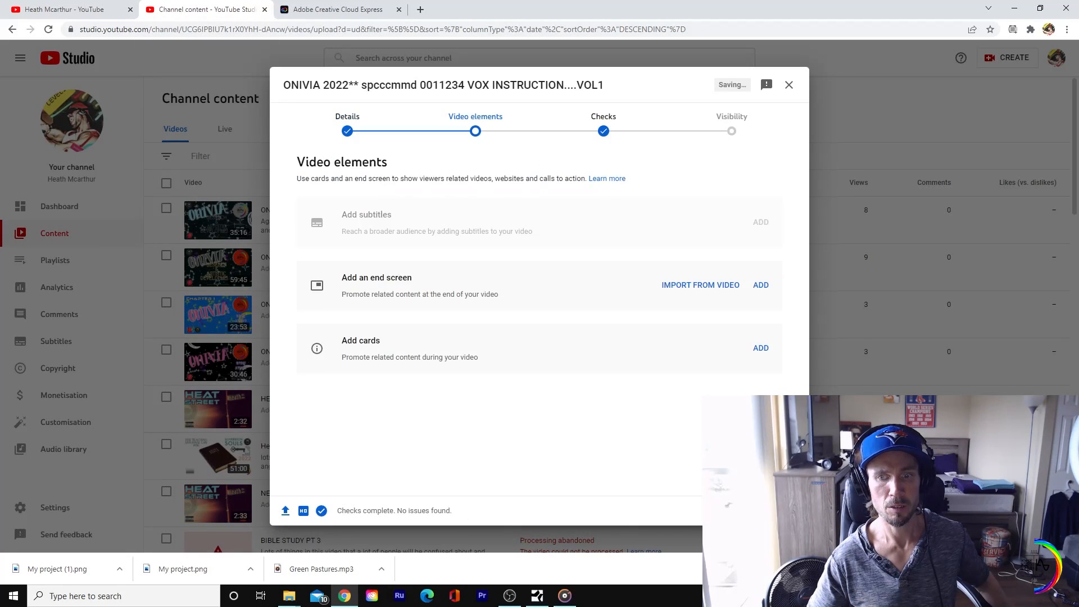
click(777, 511)
click(778, 511)
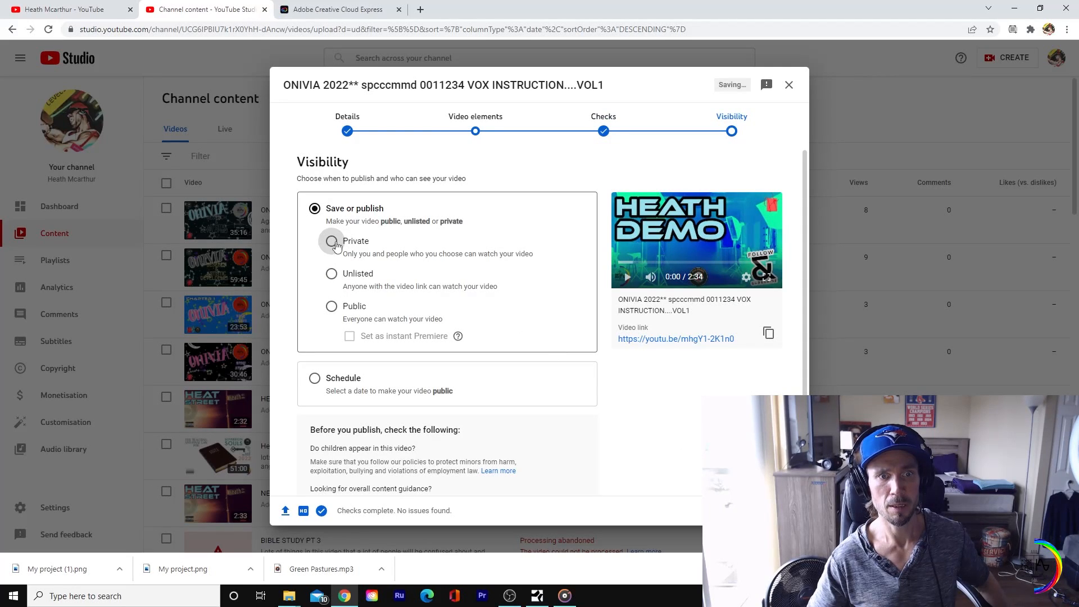
click(331, 275)
click(781, 511)
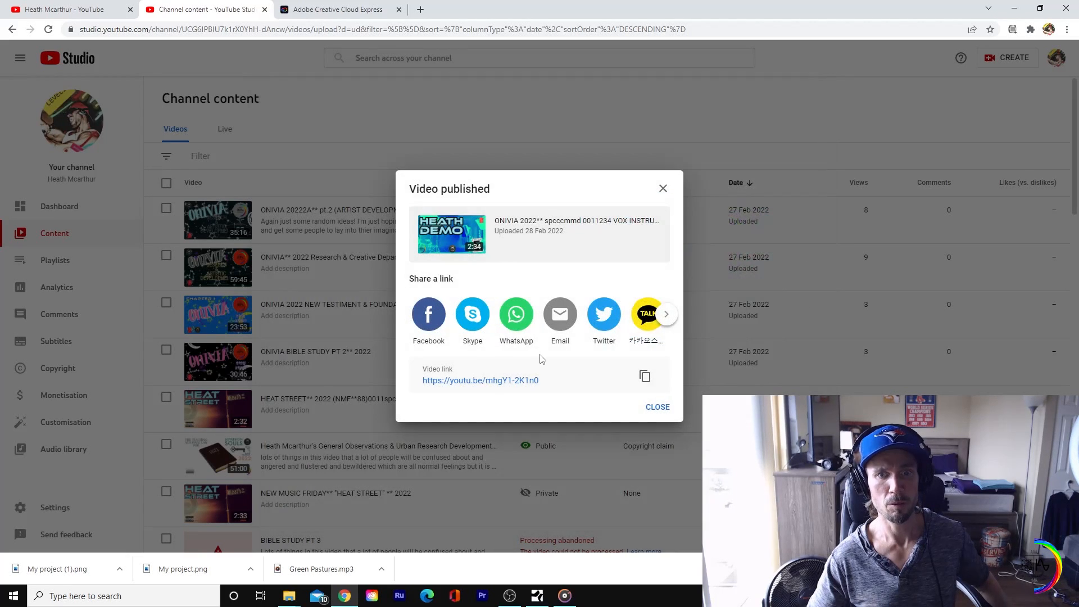
click(663, 189)
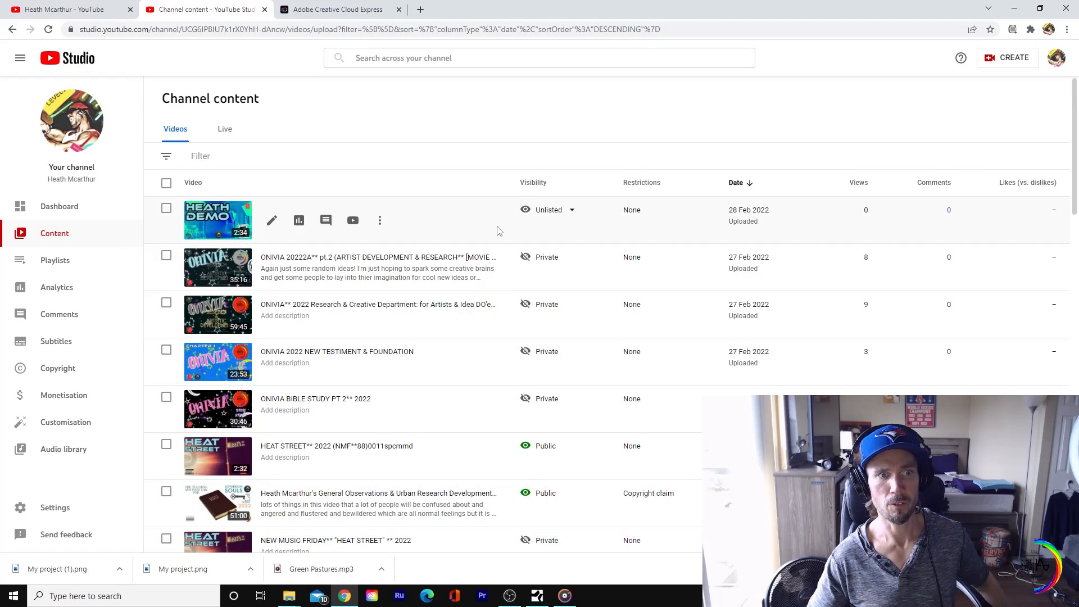
Step: Open the newly published video's watch page on YouTube and check its playback from about 0:26, then pause it
click(222, 220)
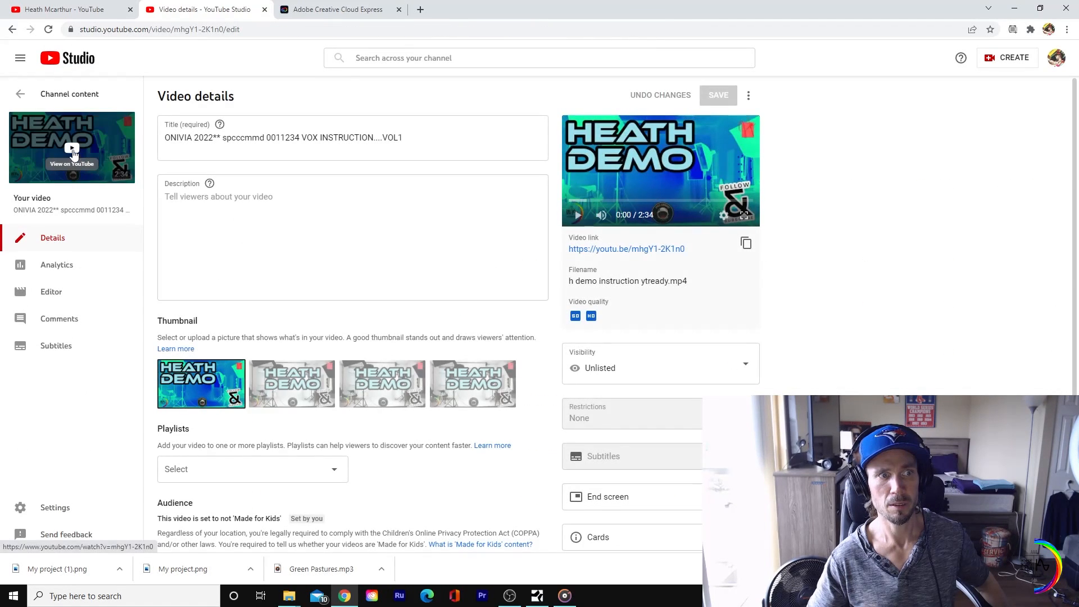
click(72, 155)
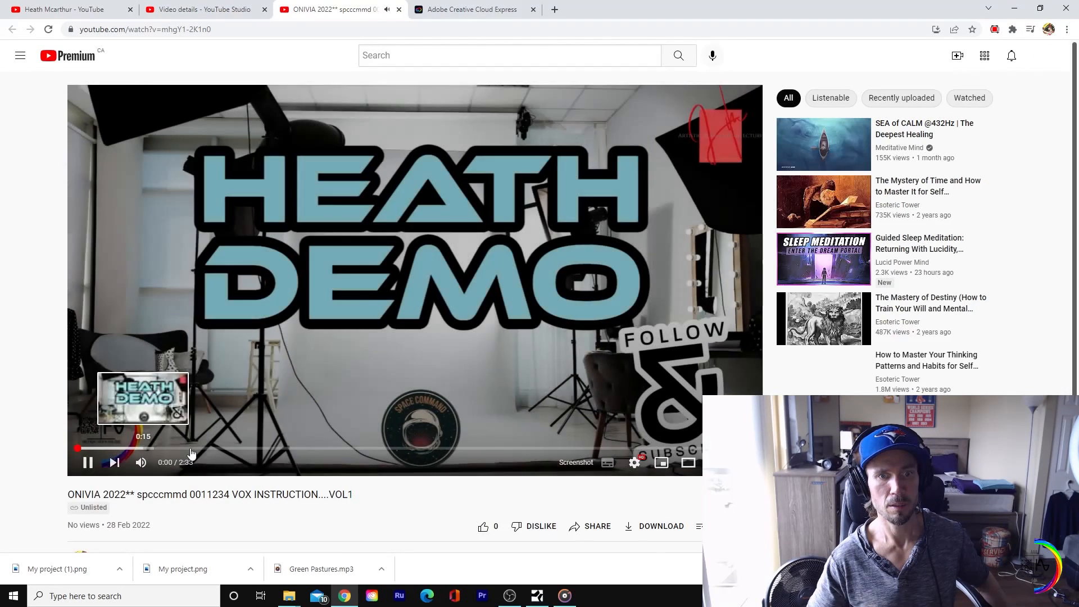
click(194, 448)
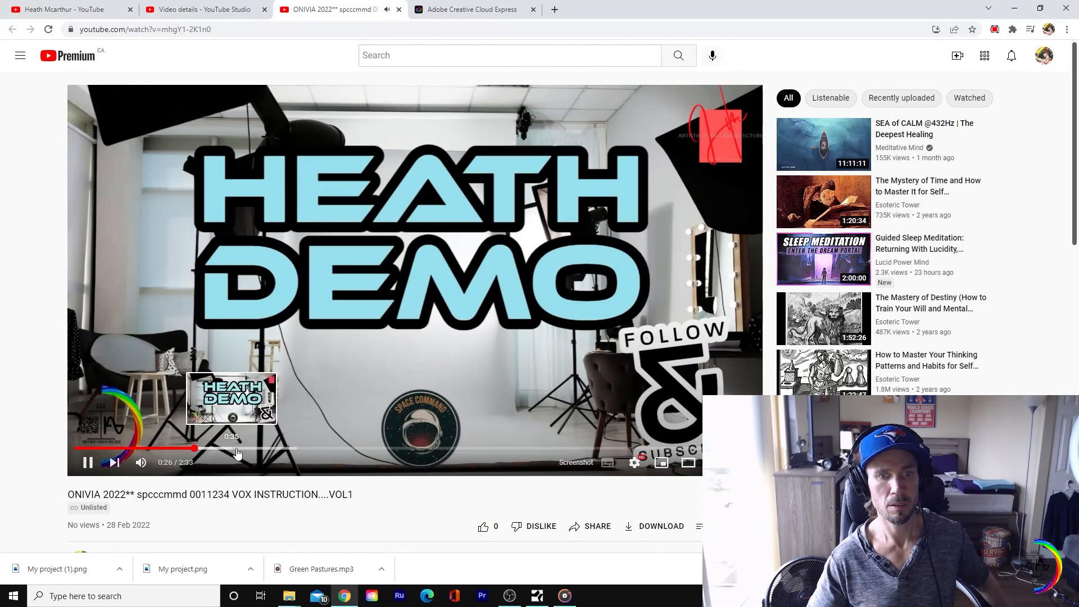
click(292, 439)
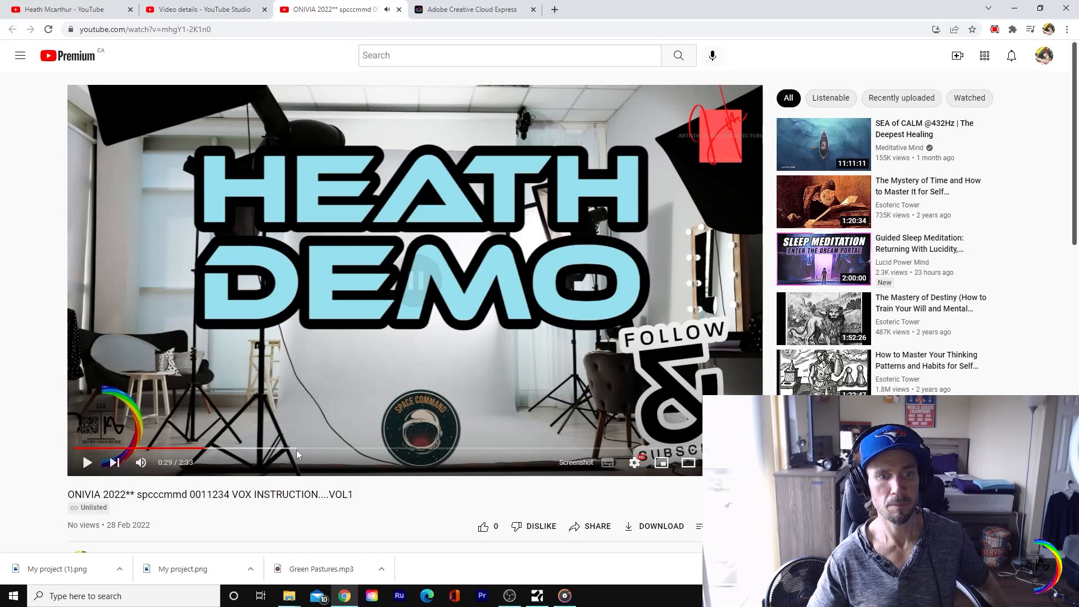
click(413, 287)
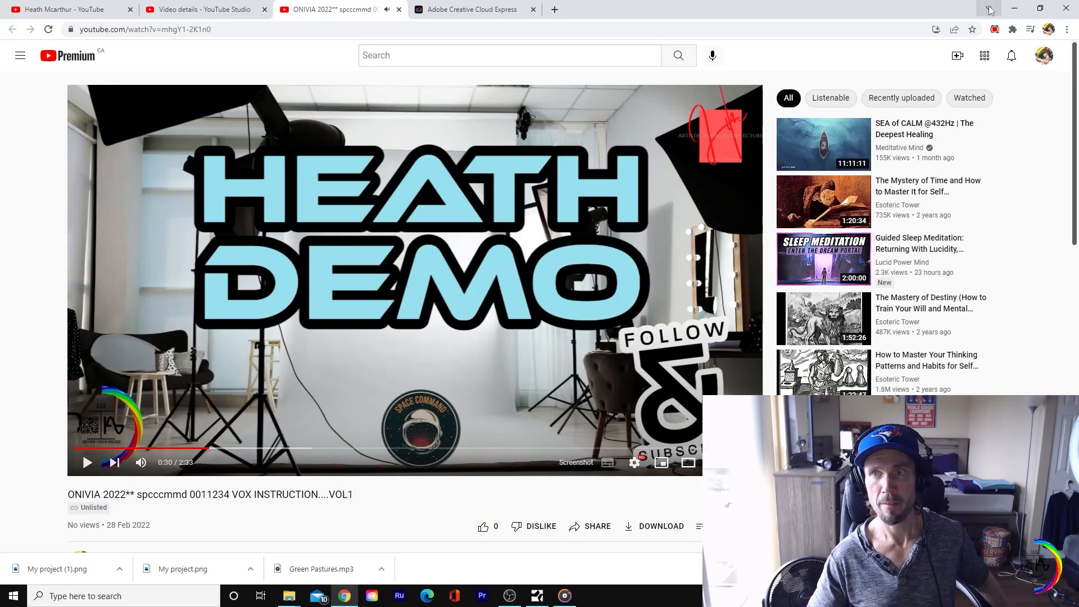
Step: Switch to Studio One and save the demo song
click(1014, 7)
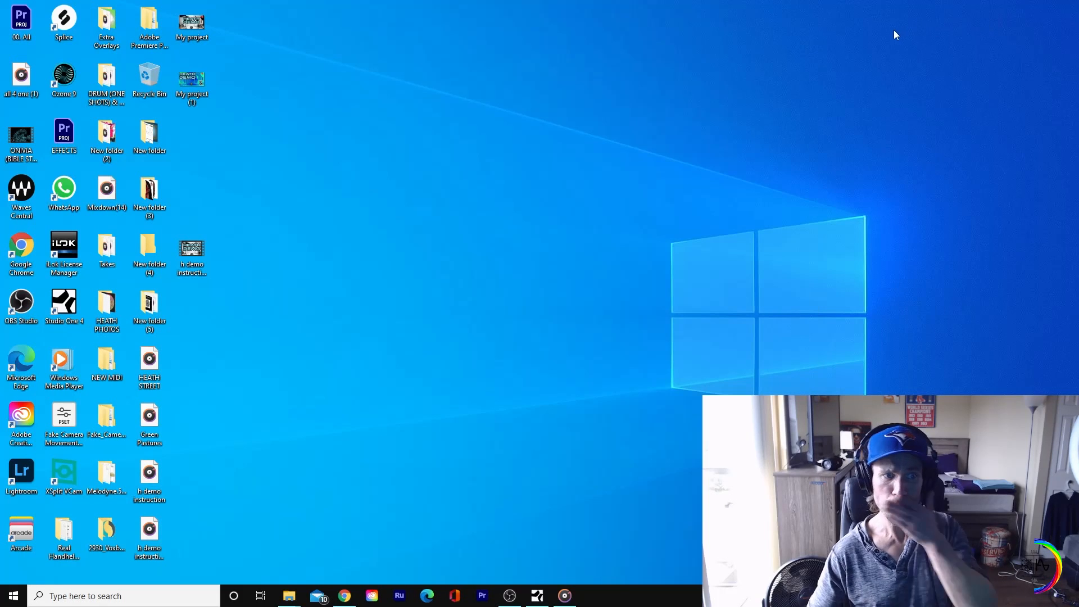
click(536, 599)
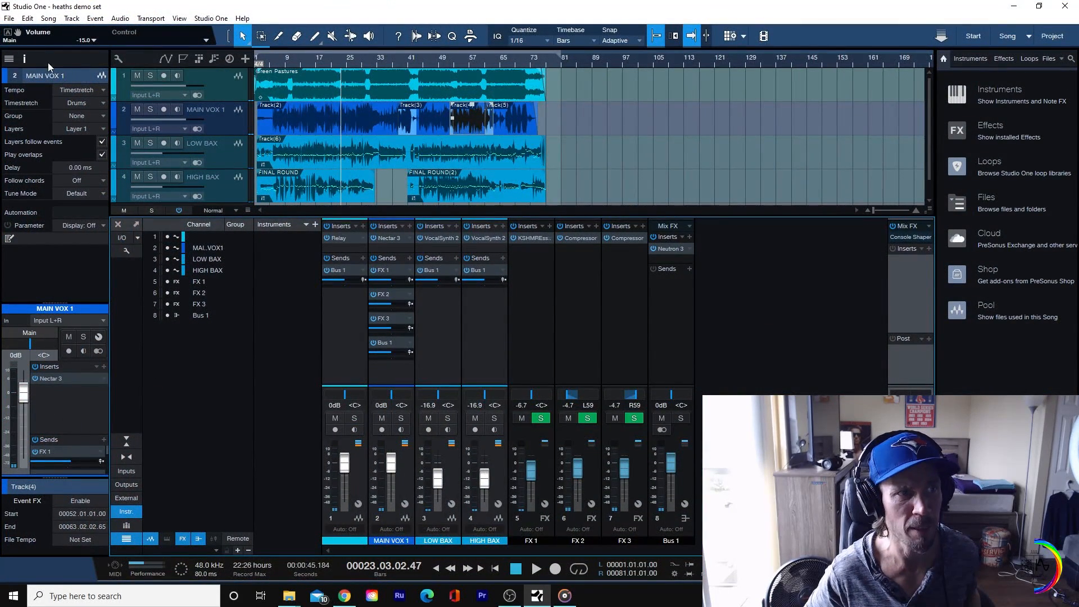
click(9, 19)
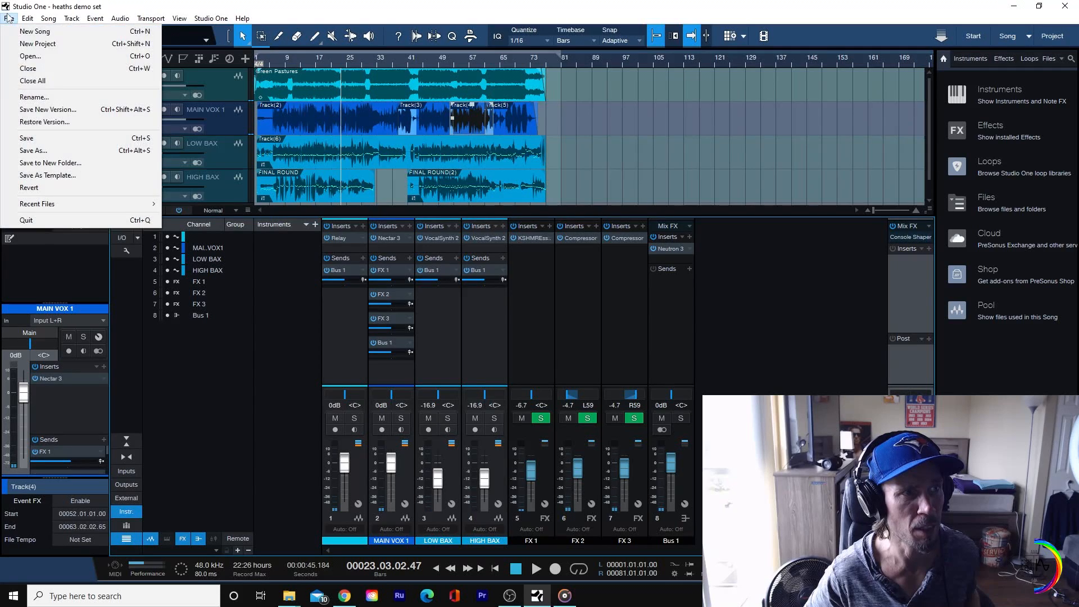
click(60, 141)
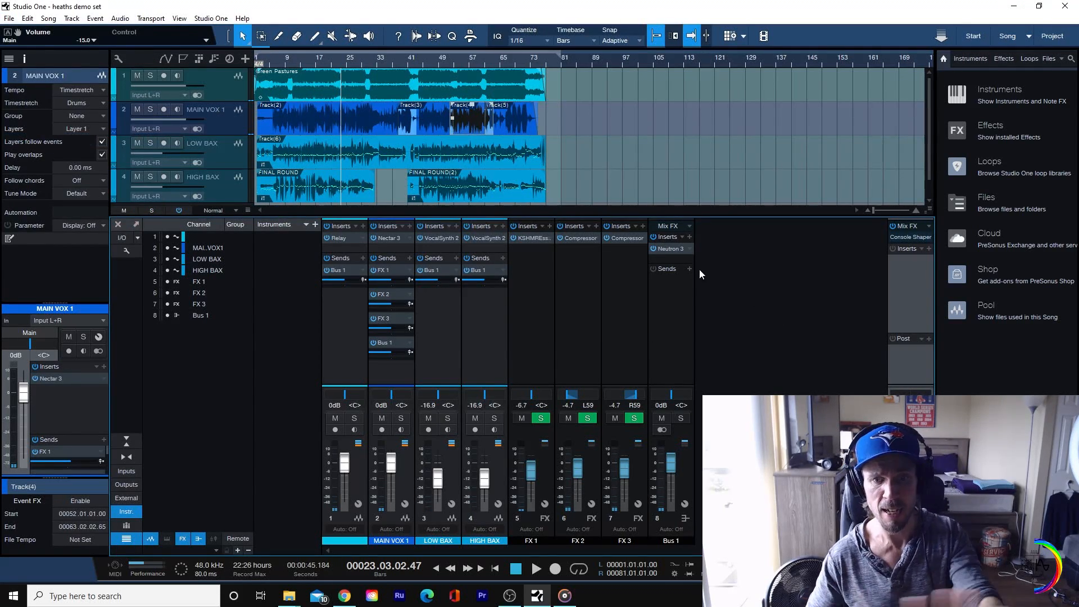
click(510, 595)
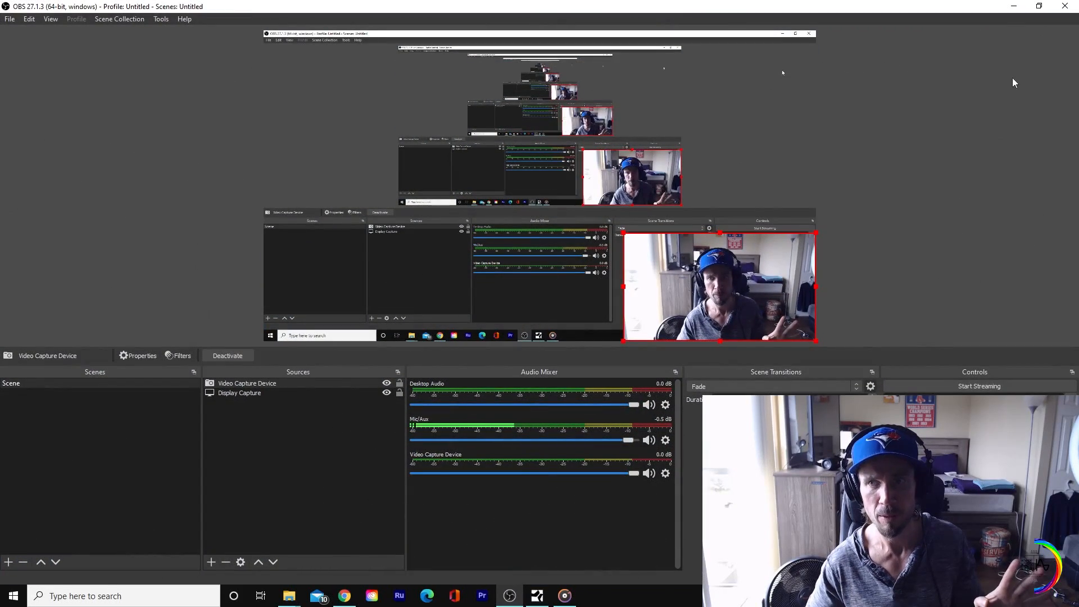
click(1039, 6)
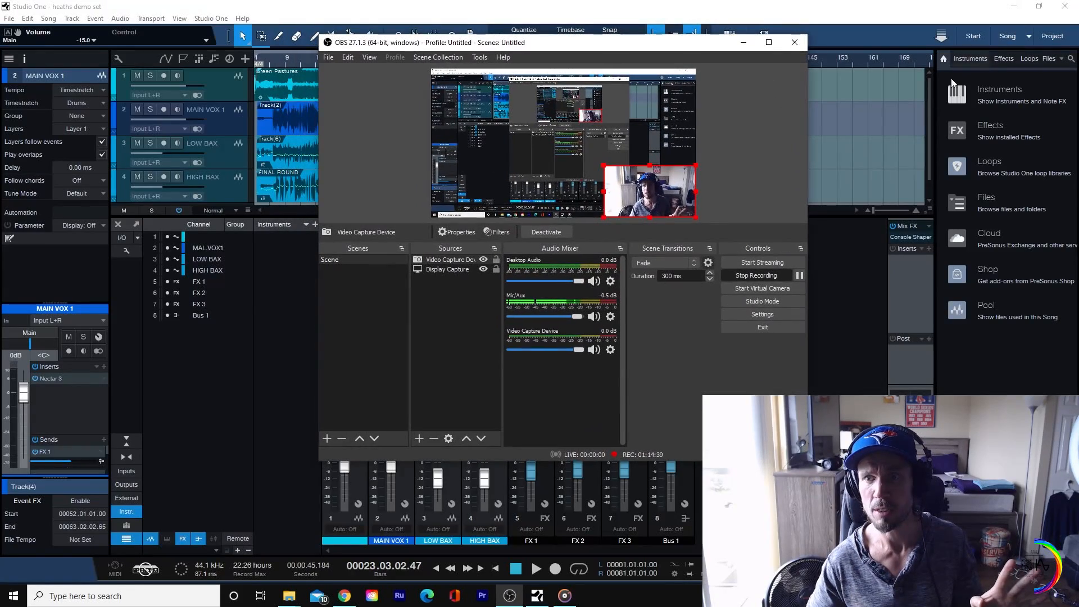
click(743, 44)
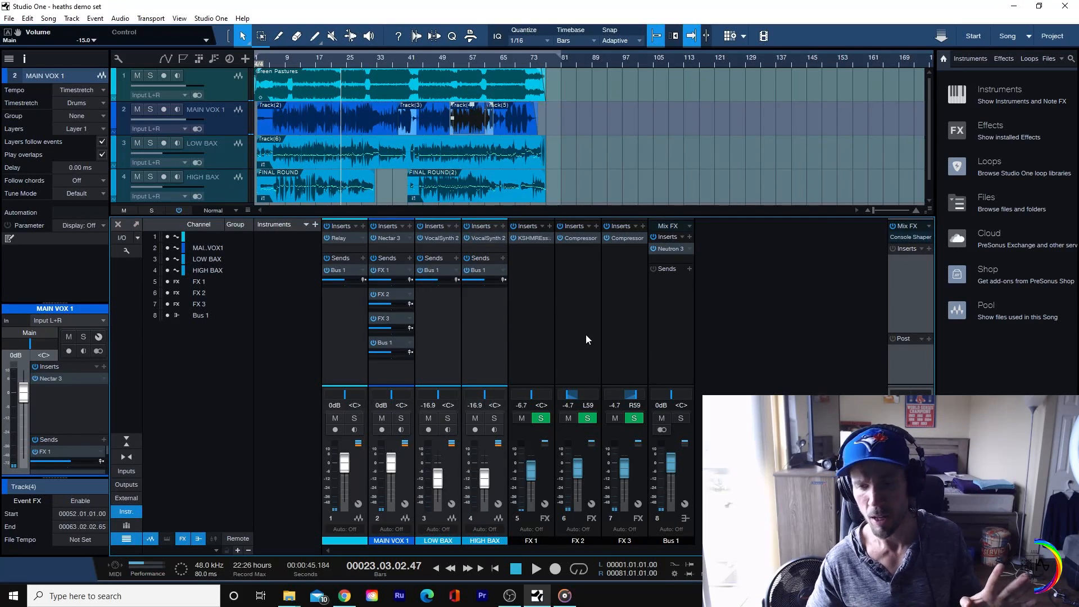
Step: Close the demo song and quit Studio One
click(1061, 11)
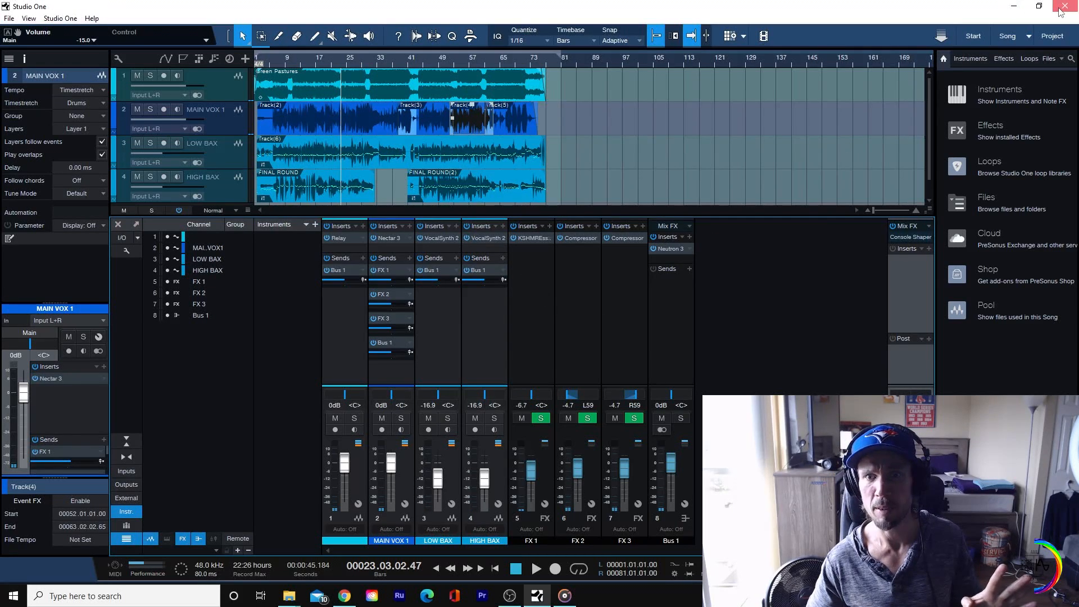
click(1060, 10)
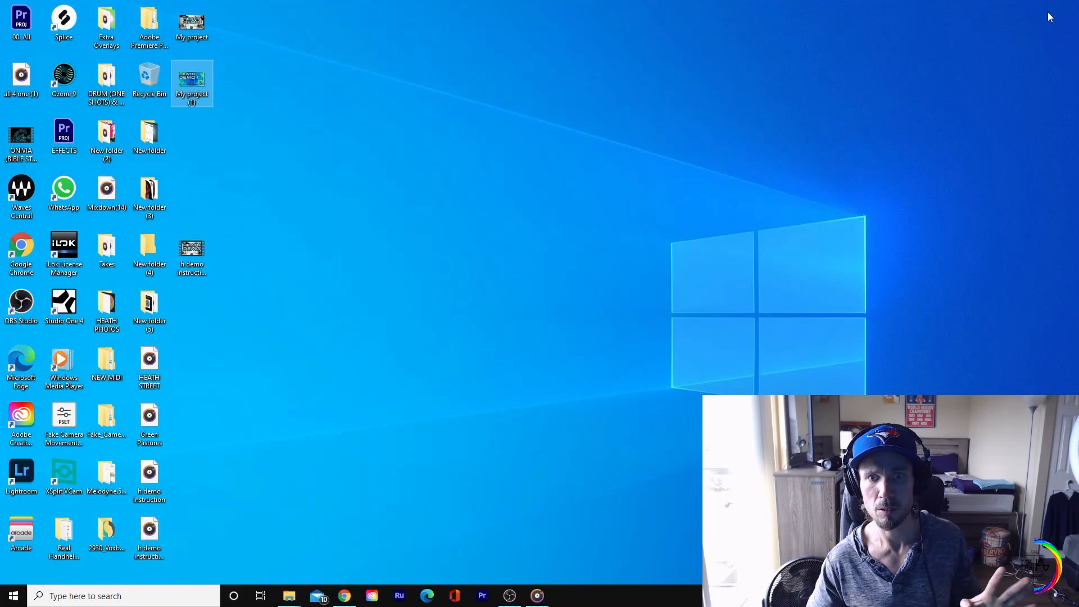
click(510, 595)
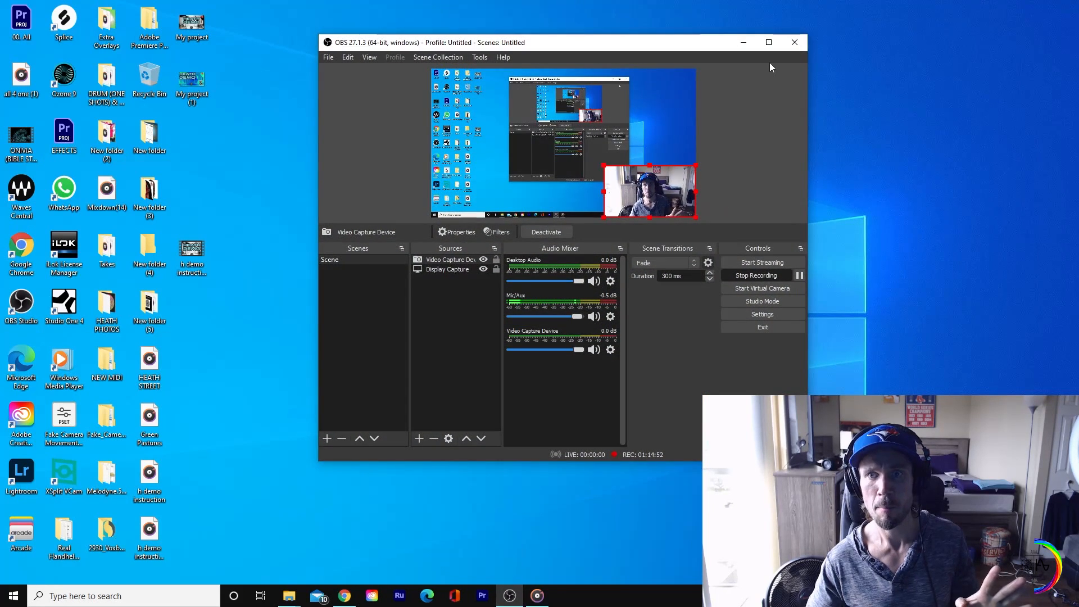
click(769, 42)
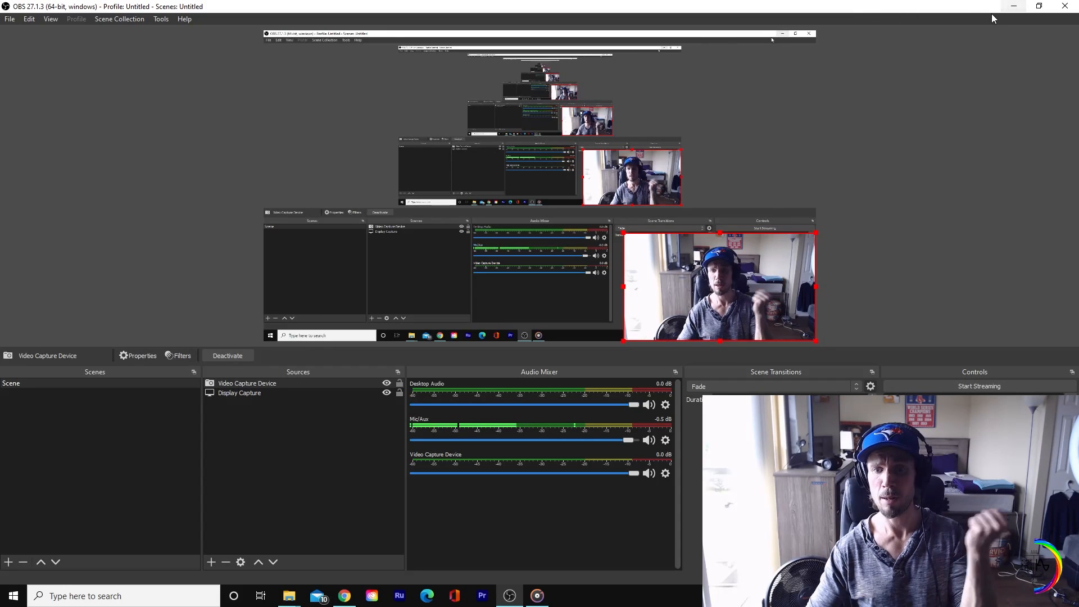
click(1014, 7)
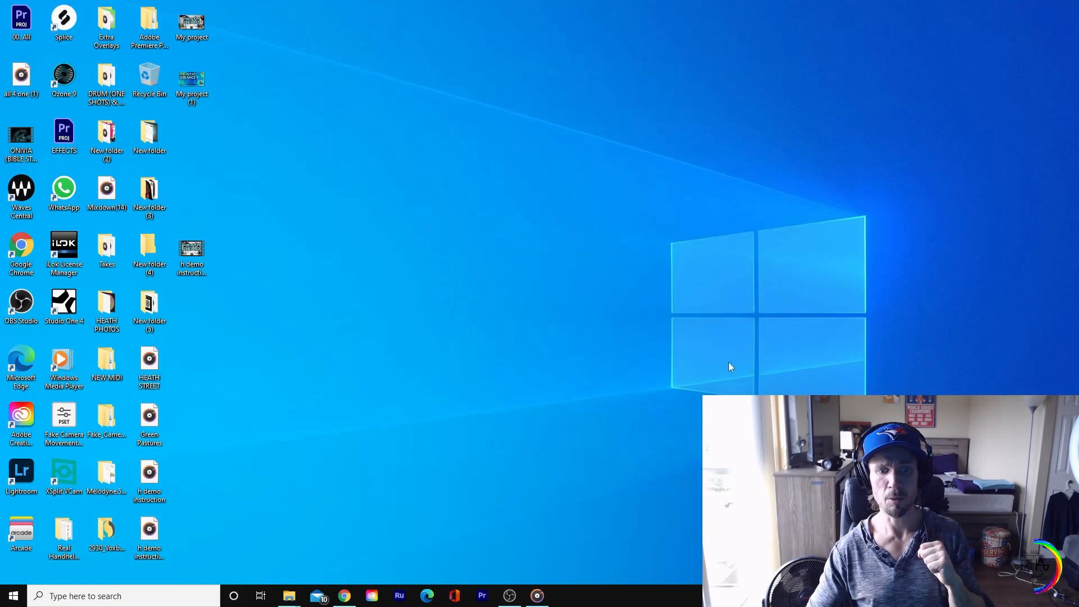
click(518, 602)
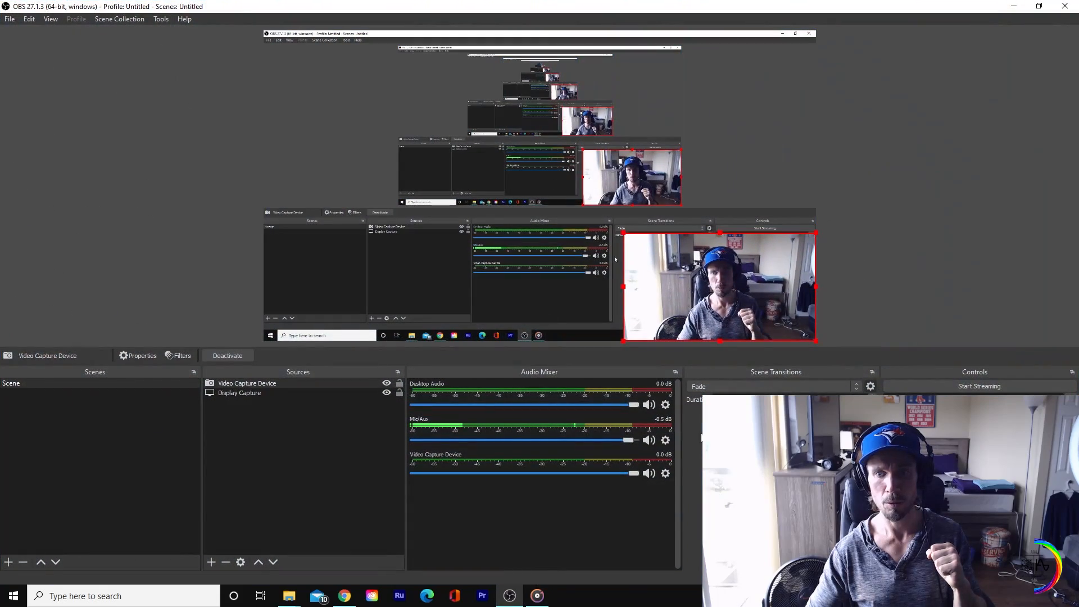